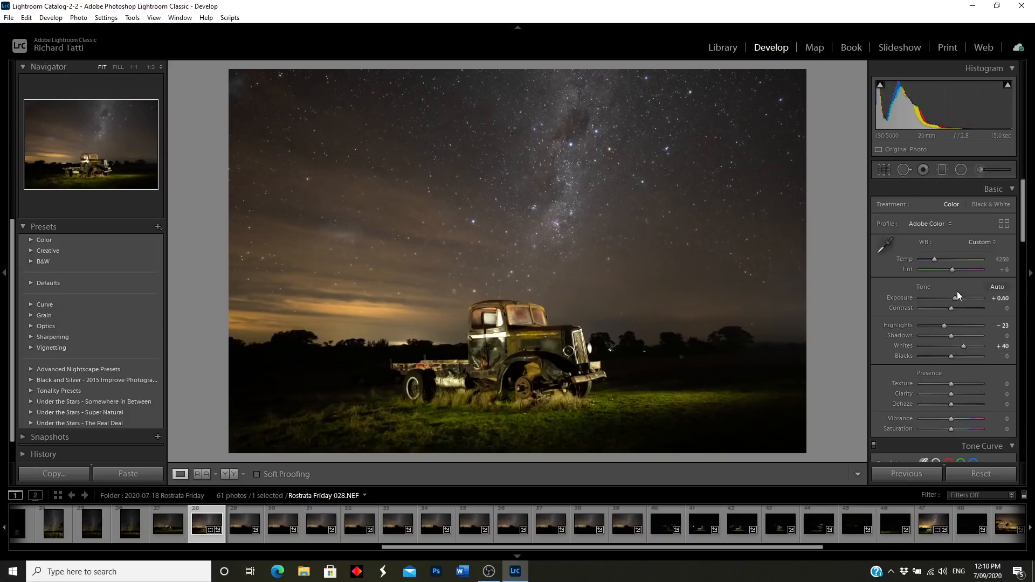
# Step: Review the truck photo's Basic, Detail and Lens Corrections settings, then show Before/After side by side
pyautogui.scroll(-10, 886, 361)
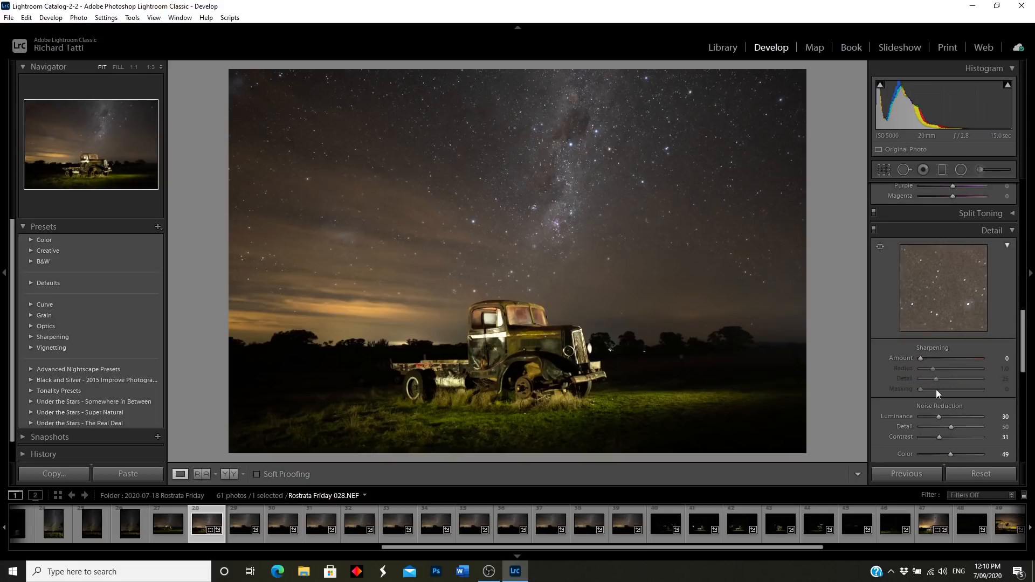
pyautogui.scroll(-2, 920, 411)
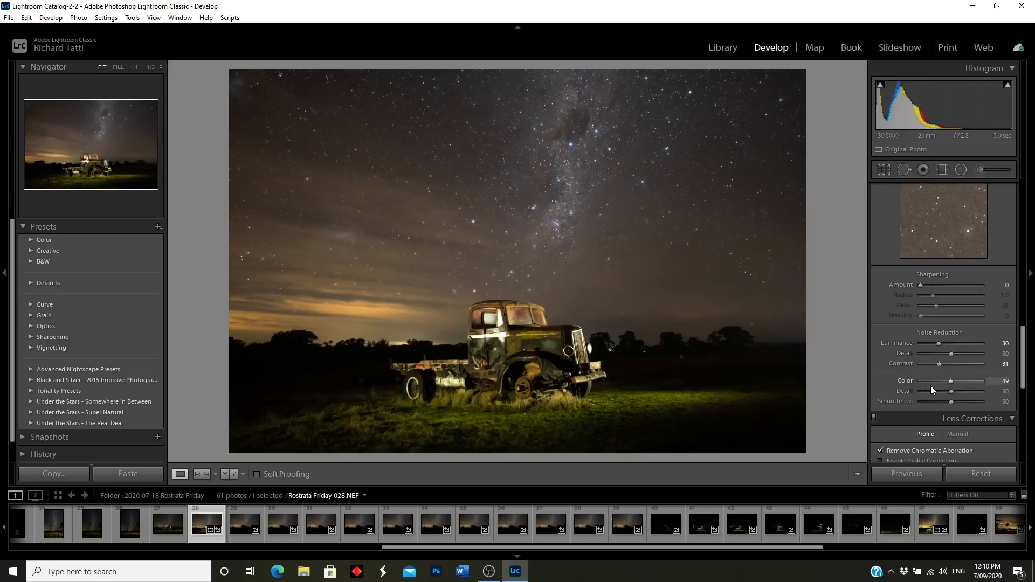
pyautogui.scroll(-2, 891, 418)
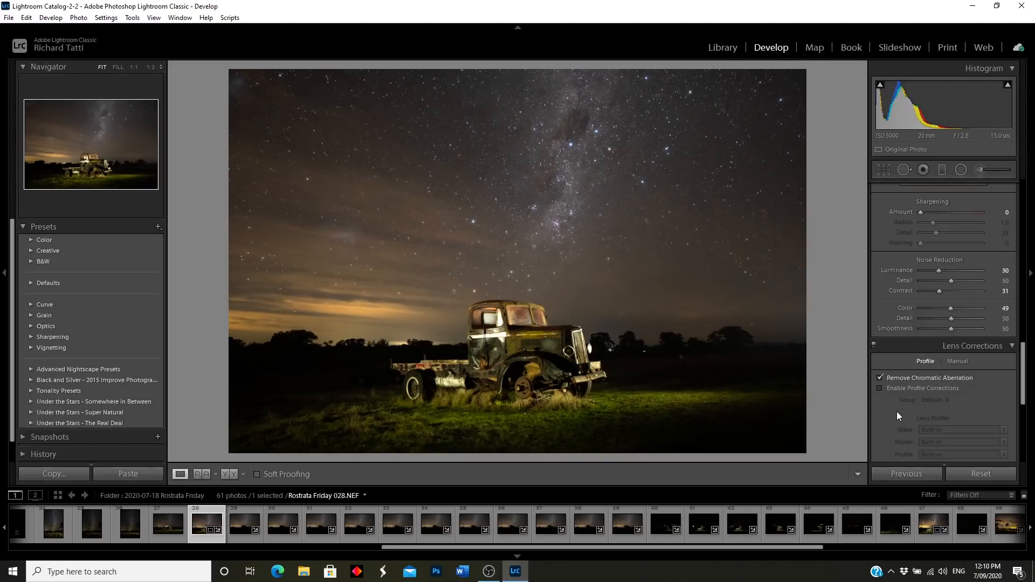
pyautogui.scroll(10, 897, 412)
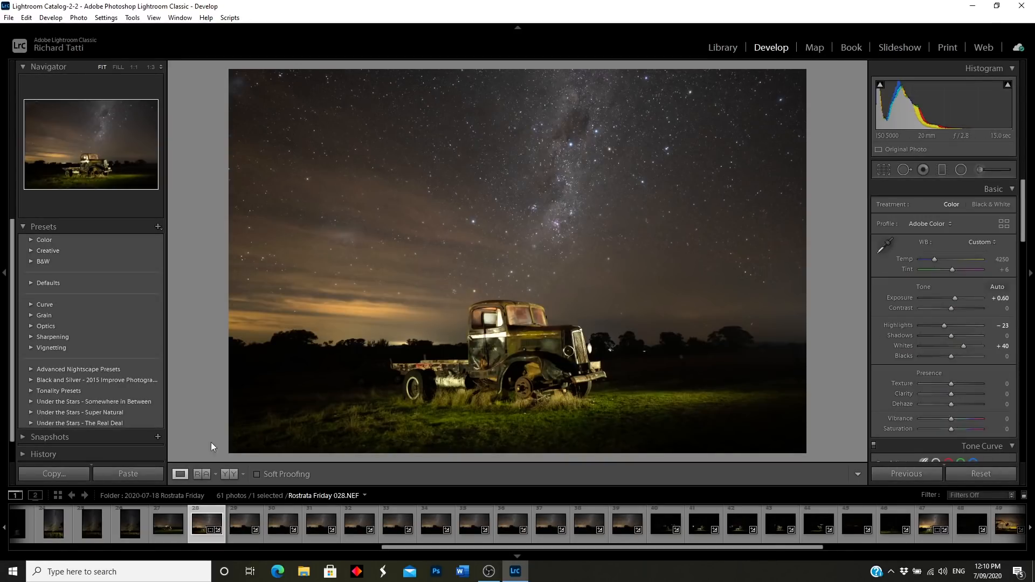
pyautogui.click(231, 475)
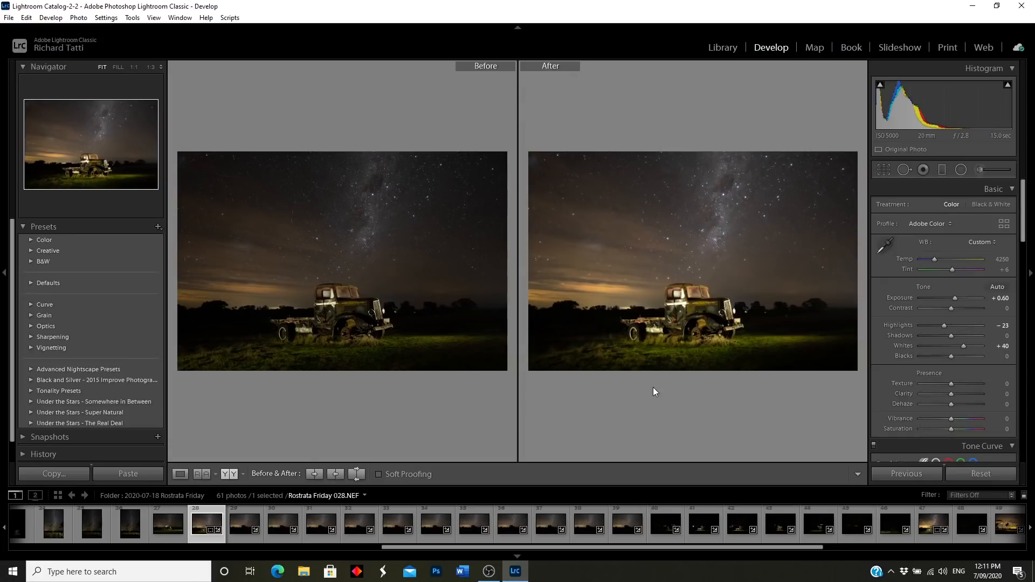
# Step: Return to Loupe view and inspect the truck's front at 1:1
pyautogui.click(180, 474)
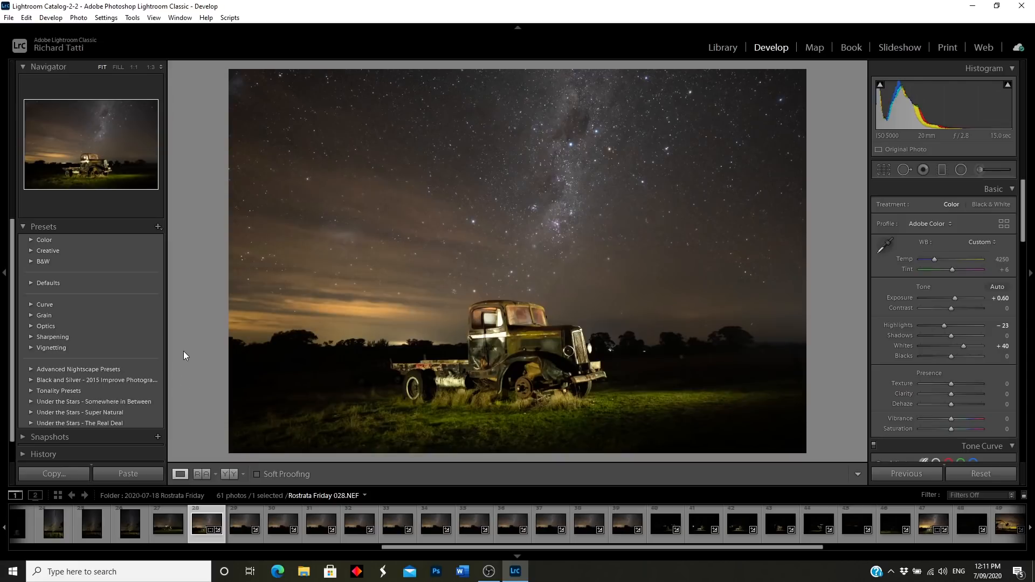
pyautogui.click(545, 370)
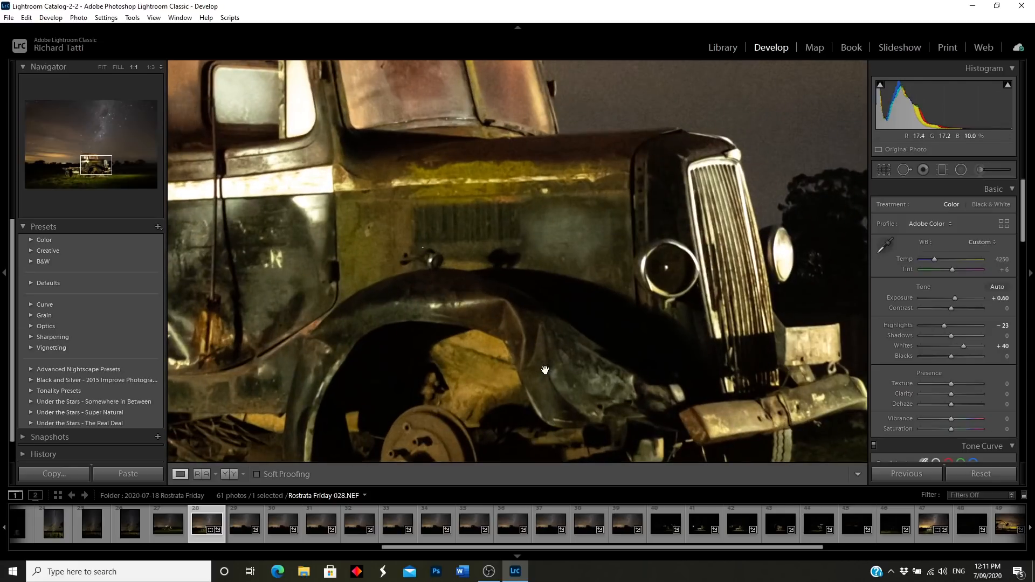
pyautogui.click(598, 330)
# Step: Zoom to 1:1 on the stars, pan across the starfield, then return to Fit
pyautogui.click(579, 128)
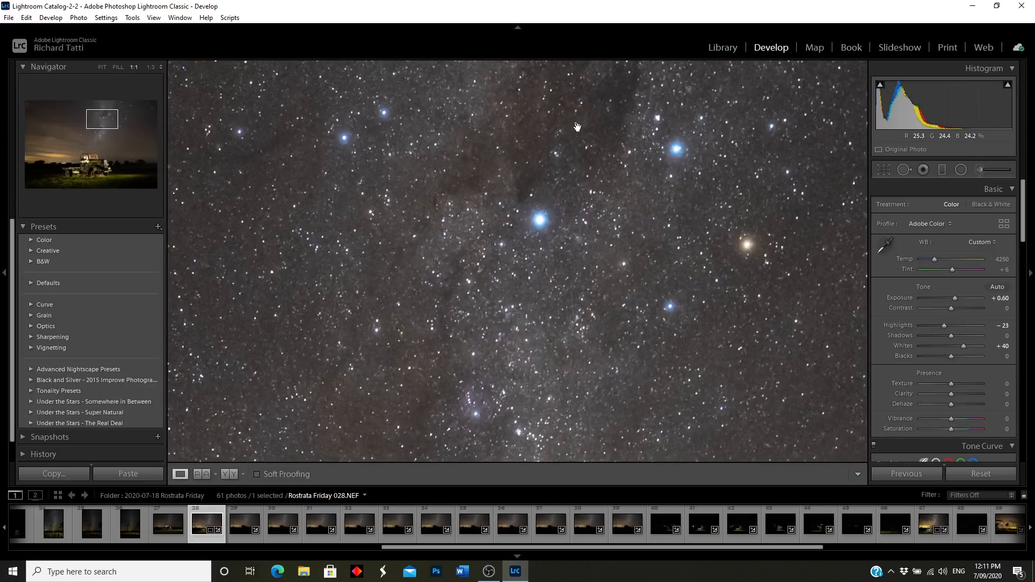
pyautogui.moveTo(497, 306); pyautogui.dragTo(694, 199)
pyautogui.moveTo(393, 254); pyautogui.dragTo(501, 191)
pyautogui.moveTo(318, 287); pyautogui.dragTo(597, 285)
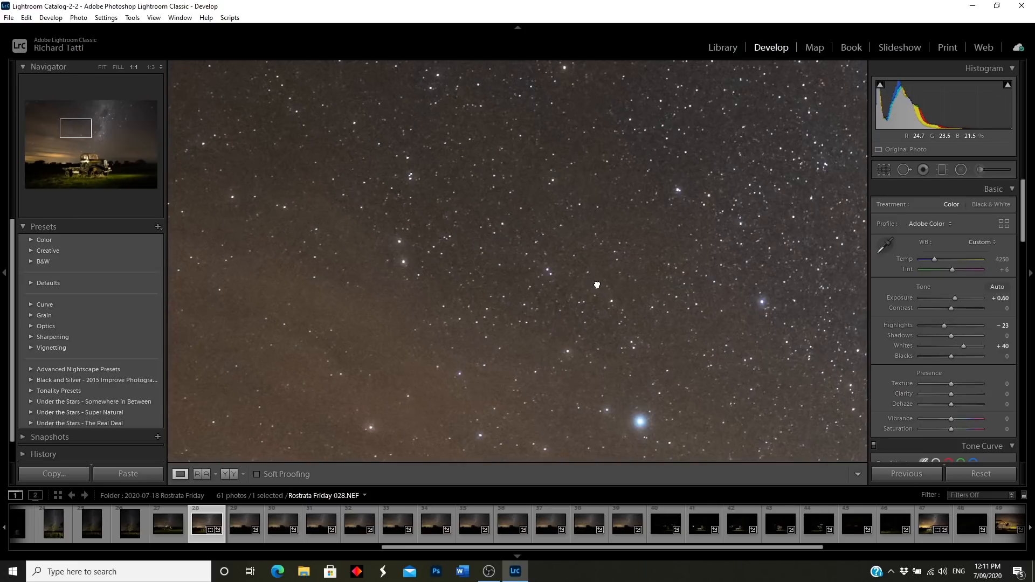
pyautogui.moveTo(314, 192); pyautogui.dragTo(507, 286)
pyautogui.moveTo(386, 224); pyautogui.dragTo(467, 261)
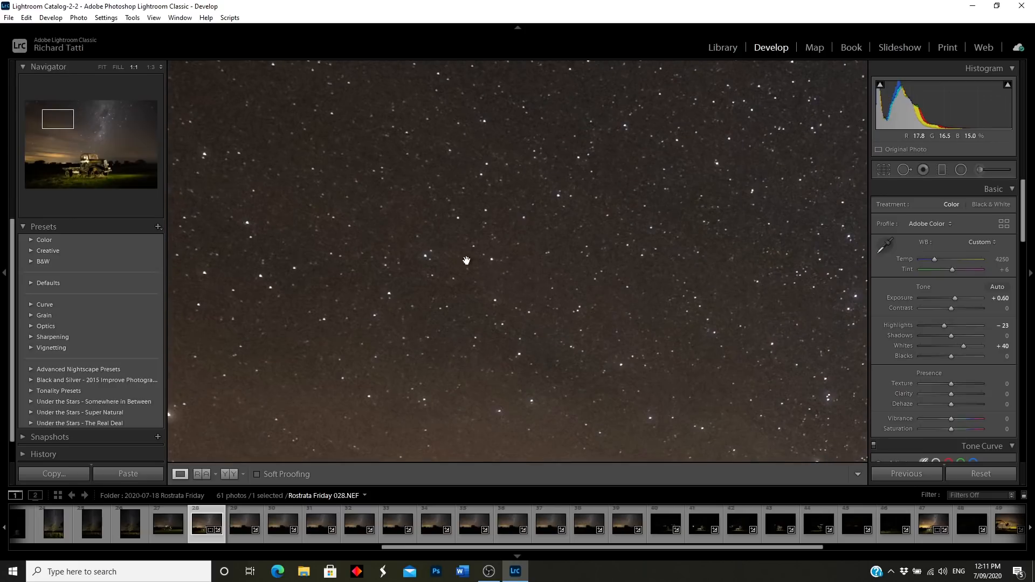
pyautogui.click(620, 241)
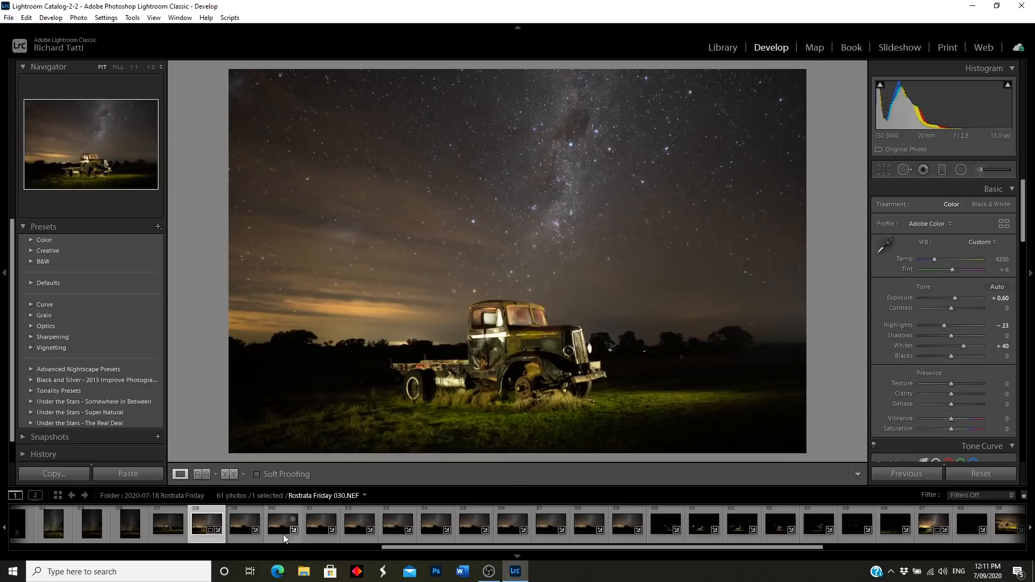
# Step: Open frame 029, compare it with its original, and check its Detail and Noise Reduction settings
pyautogui.click(248, 540)
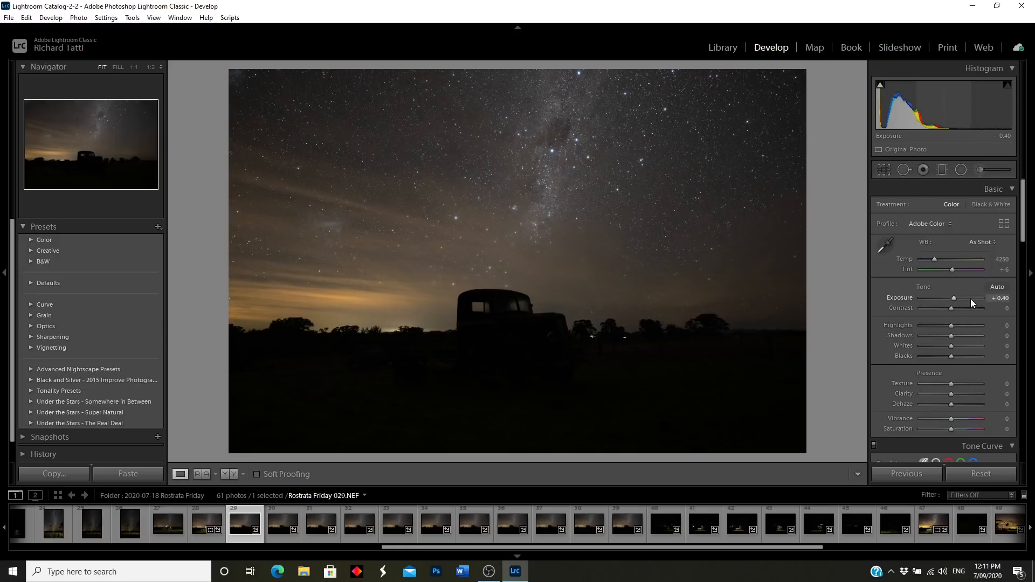
pyautogui.click(230, 474)
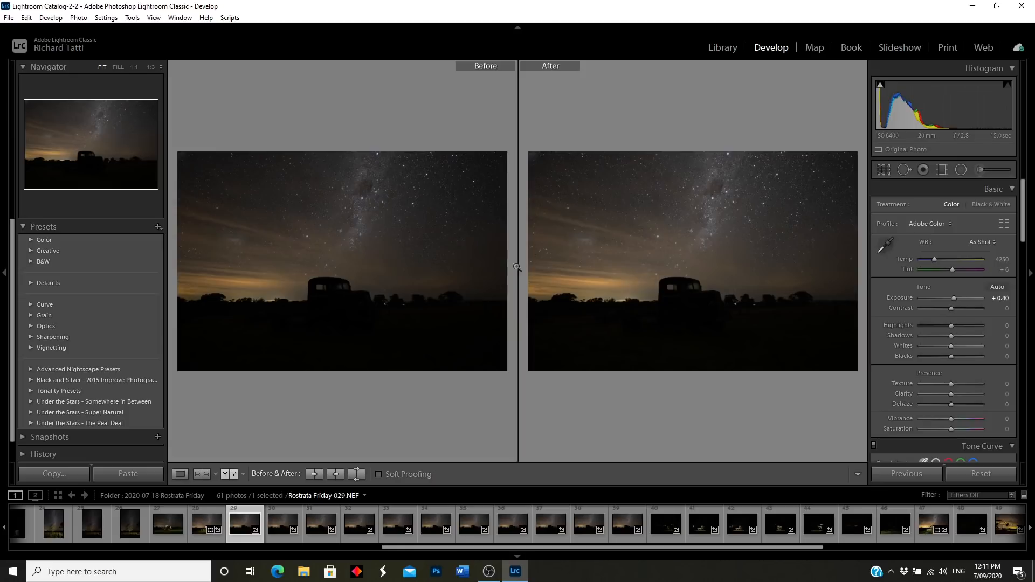
pyautogui.click(180, 474)
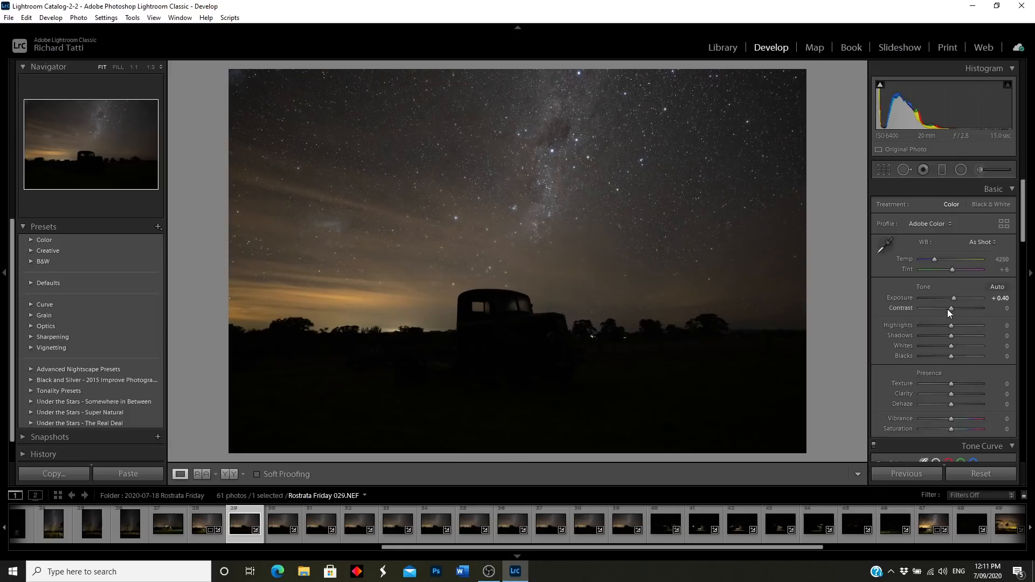
pyautogui.scroll(-10, 947, 309)
pyautogui.scroll(-3, 945, 335)
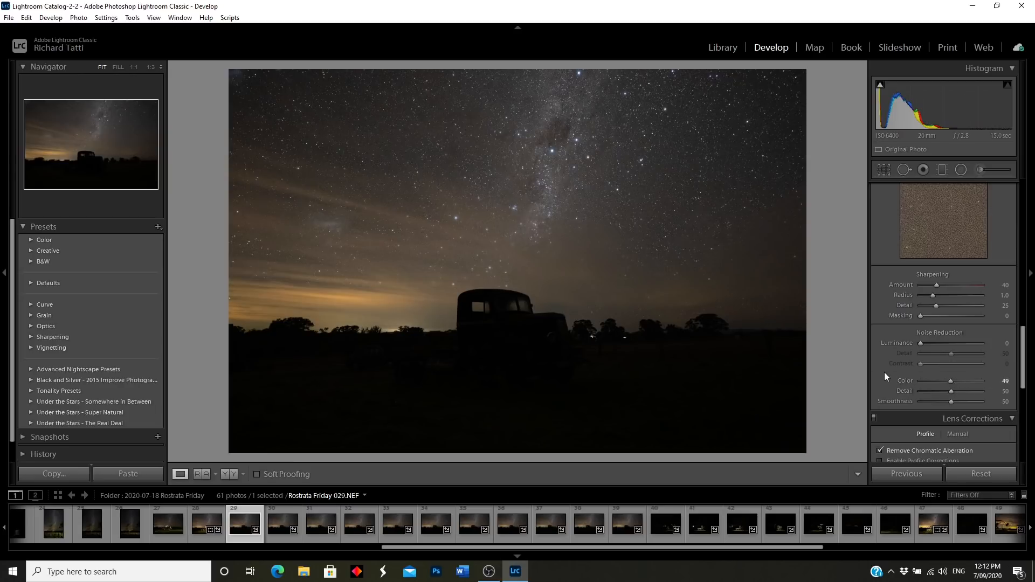
pyautogui.scroll(10, 884, 373)
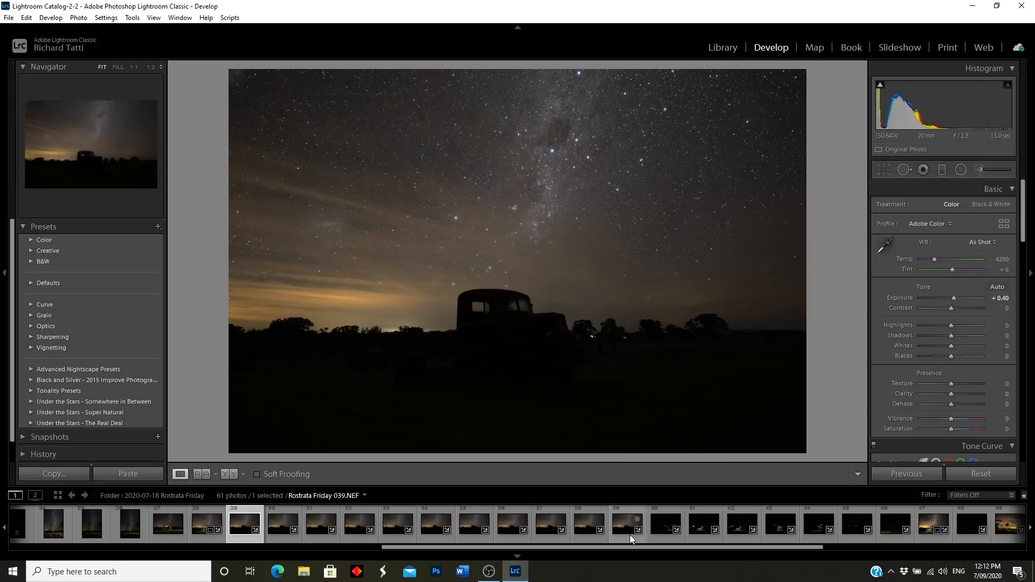
# Step: Browse frames 032–034, then select frames 029 through 039 as one range
pyautogui.click(361, 538)
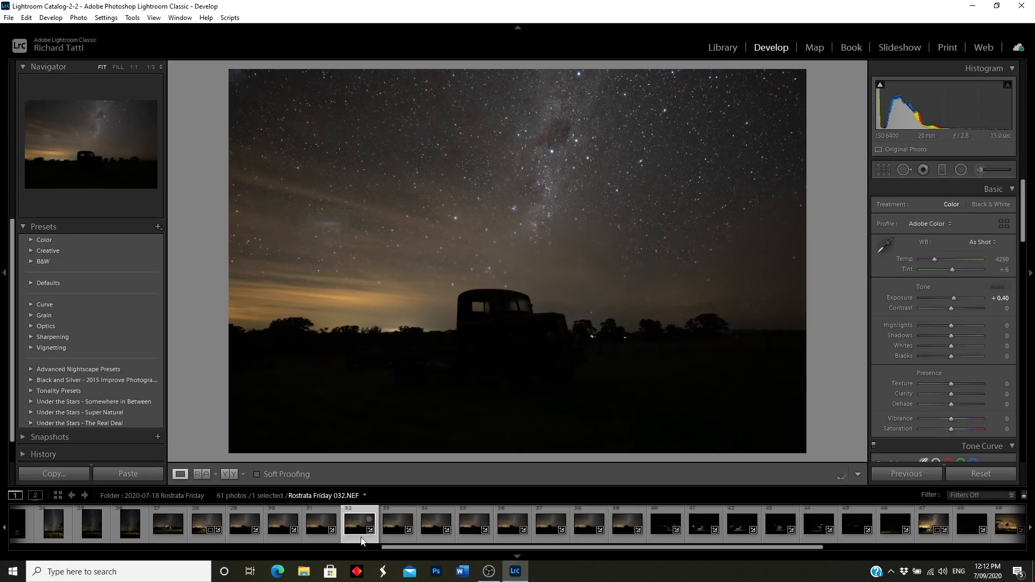
pyautogui.click(397, 540)
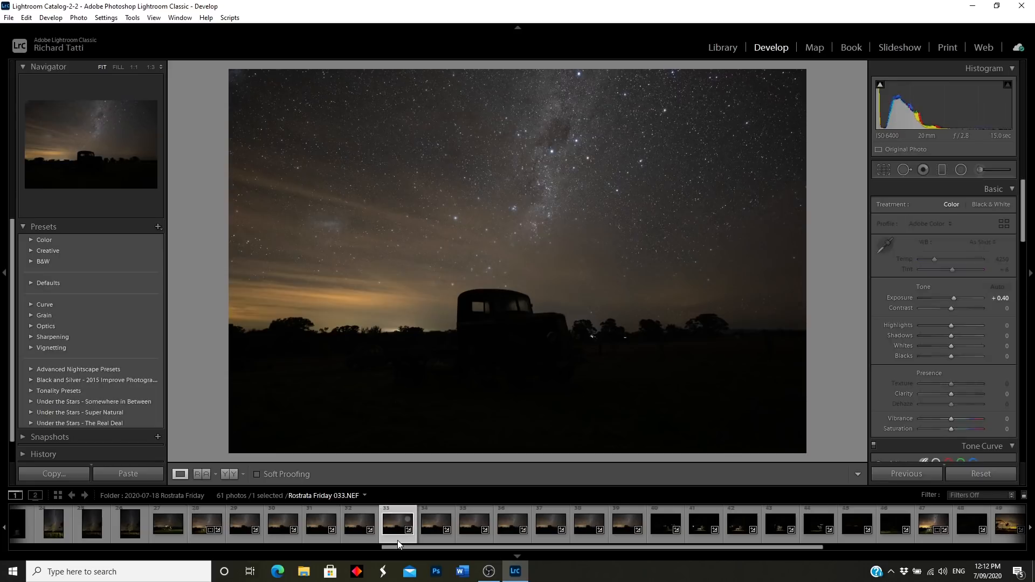
pyautogui.click(435, 537)
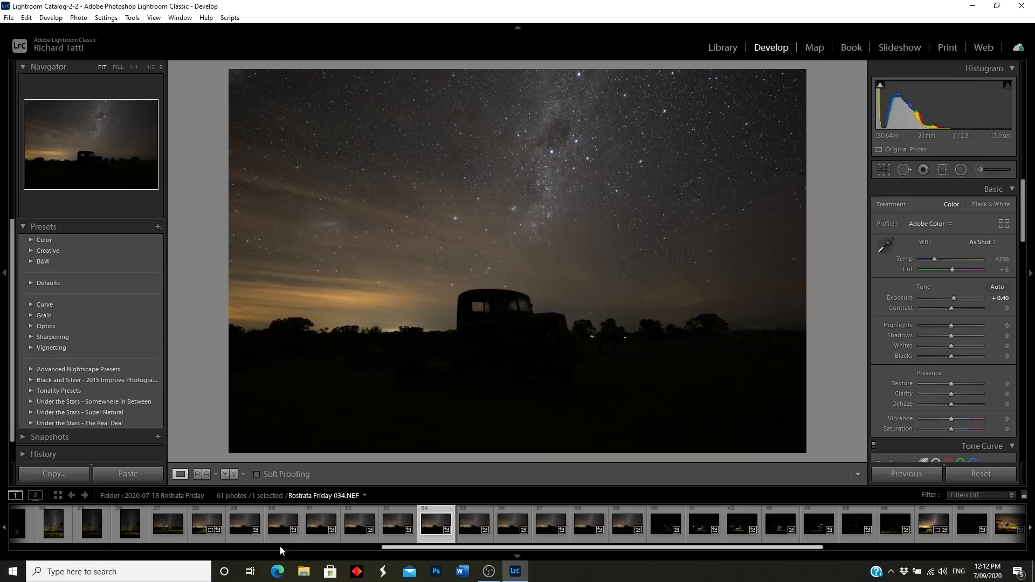
pyautogui.click(244, 536)
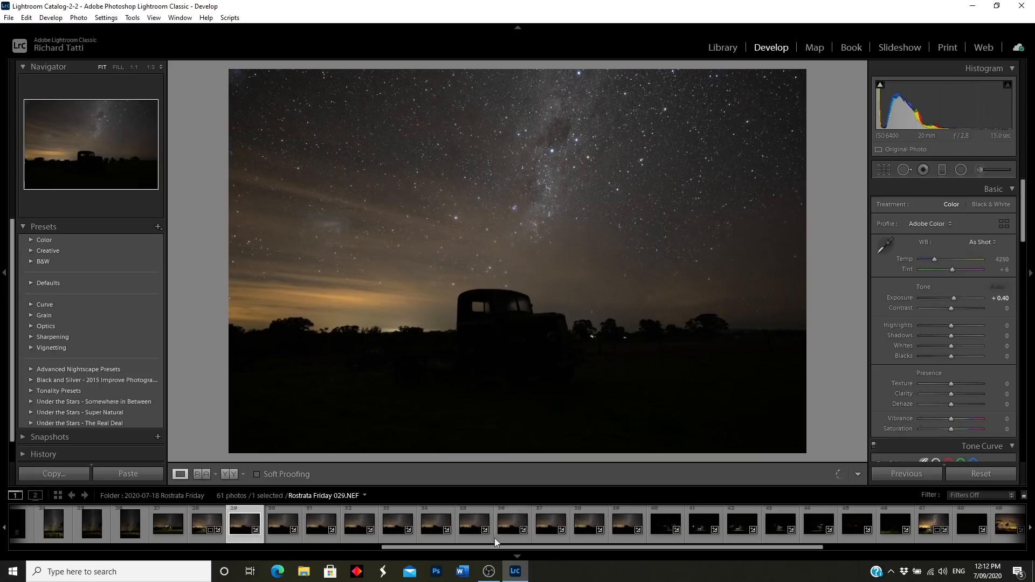
pyautogui.keyDown('shift'); pyautogui.click(626, 538); pyautogui.keyUp('shift')
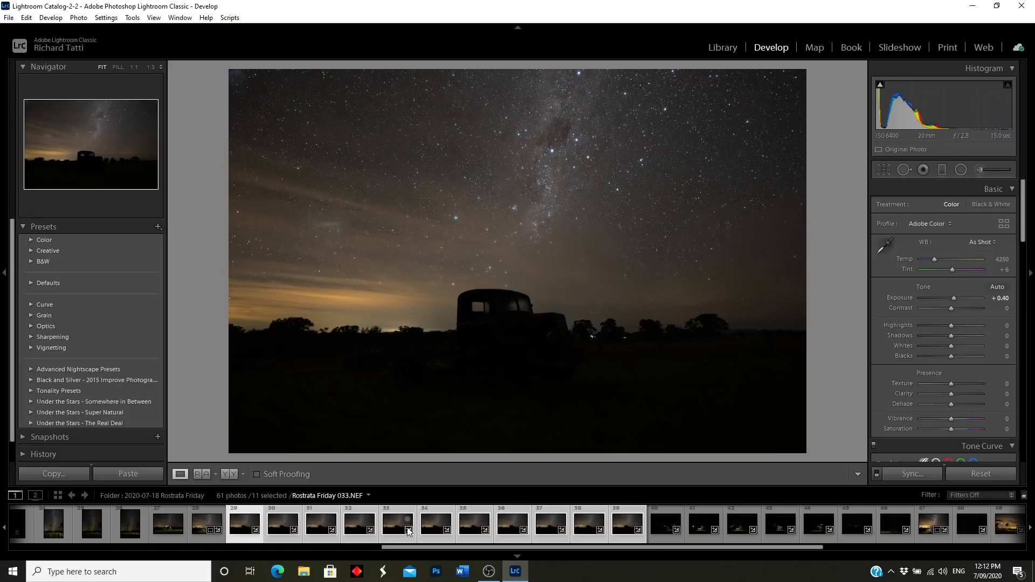
# Step: Start exporting the 11 selected frames and choose the destination folder
pyautogui.click(9, 17)
pyautogui.click(32, 166)
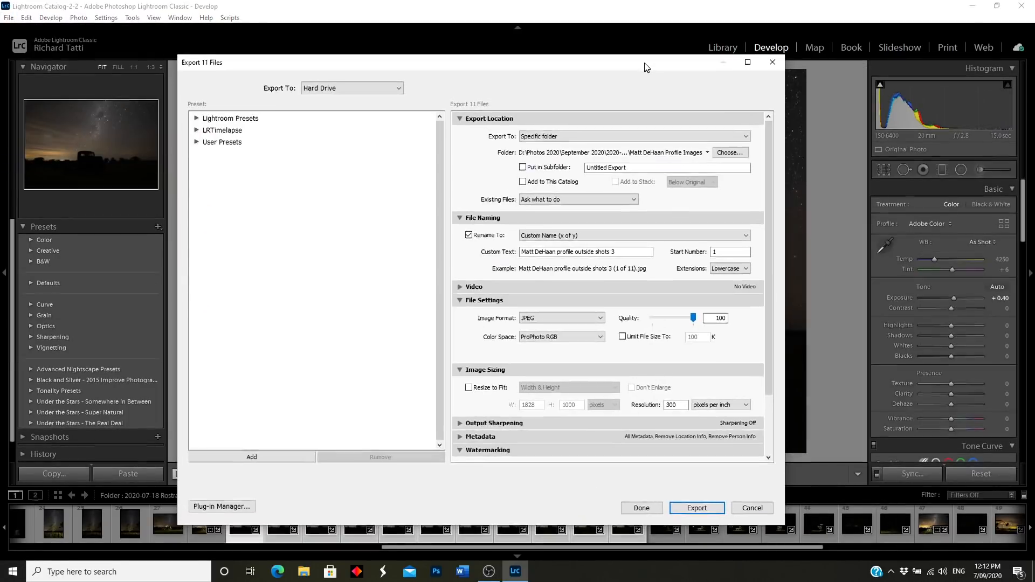
pyautogui.click(719, 150)
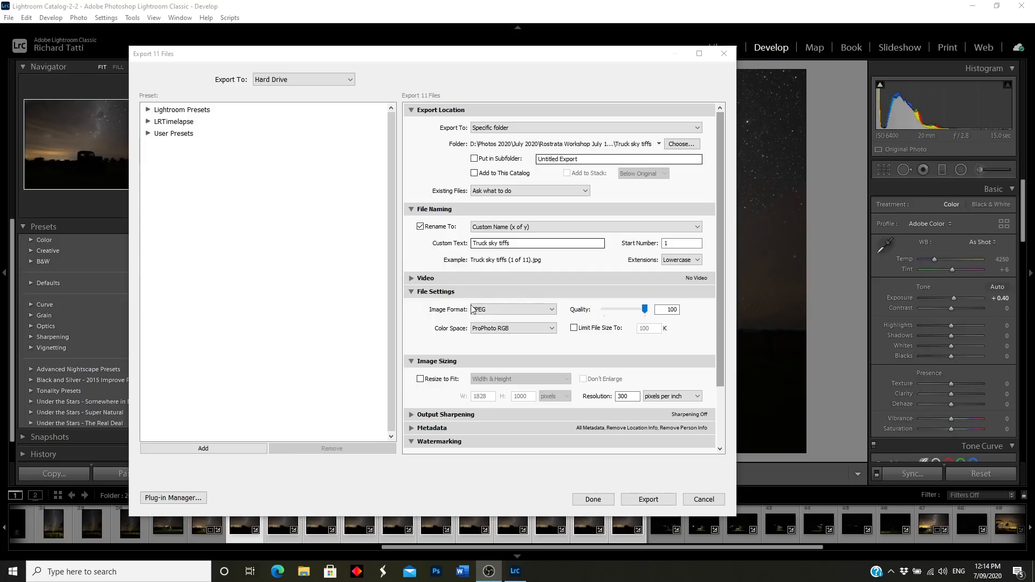
# Step: Set the export image format to TIFF and review the remaining export options
pyautogui.click(553, 310)
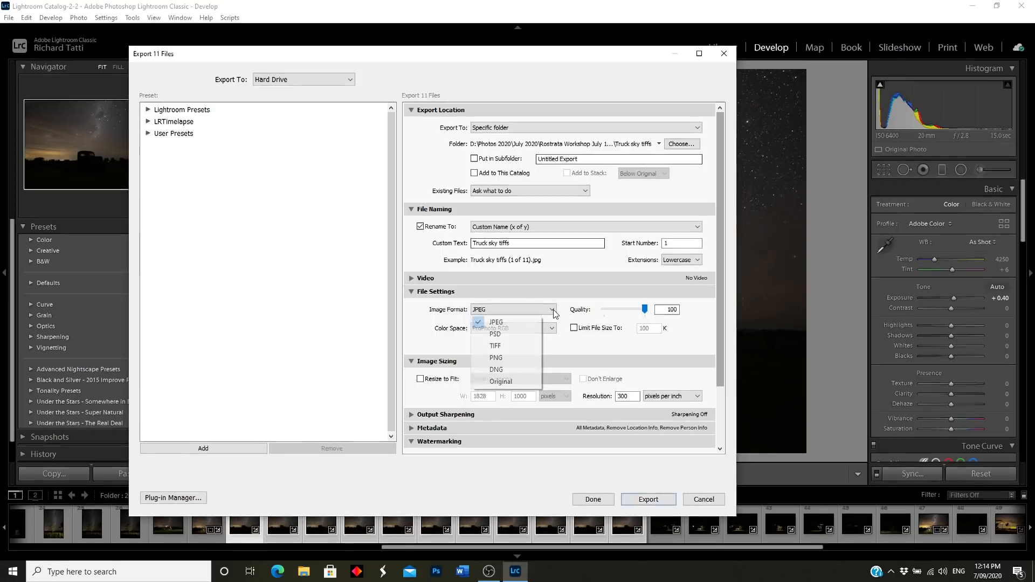
pyautogui.click(507, 345)
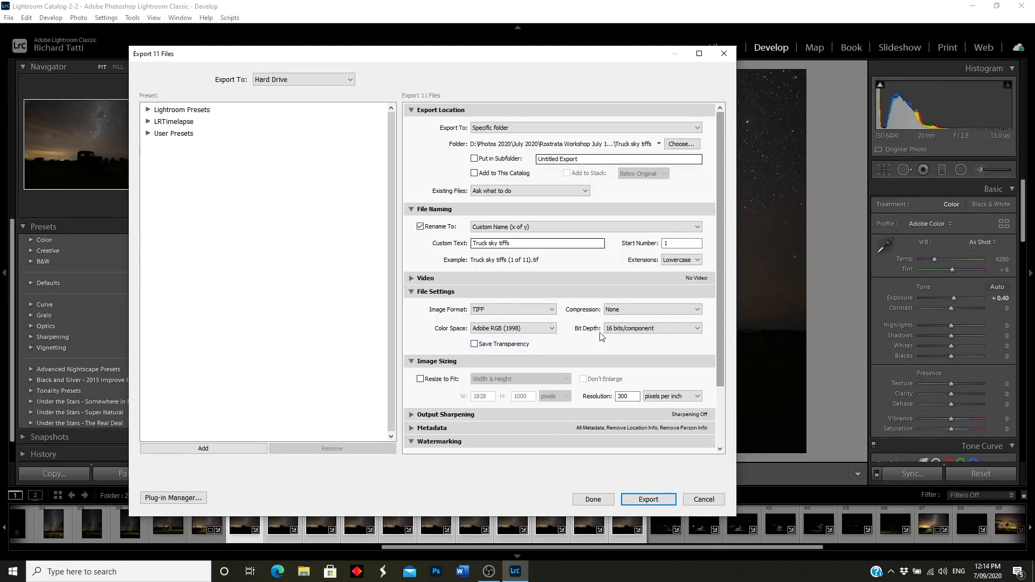
pyautogui.scroll(-3, 539, 337)
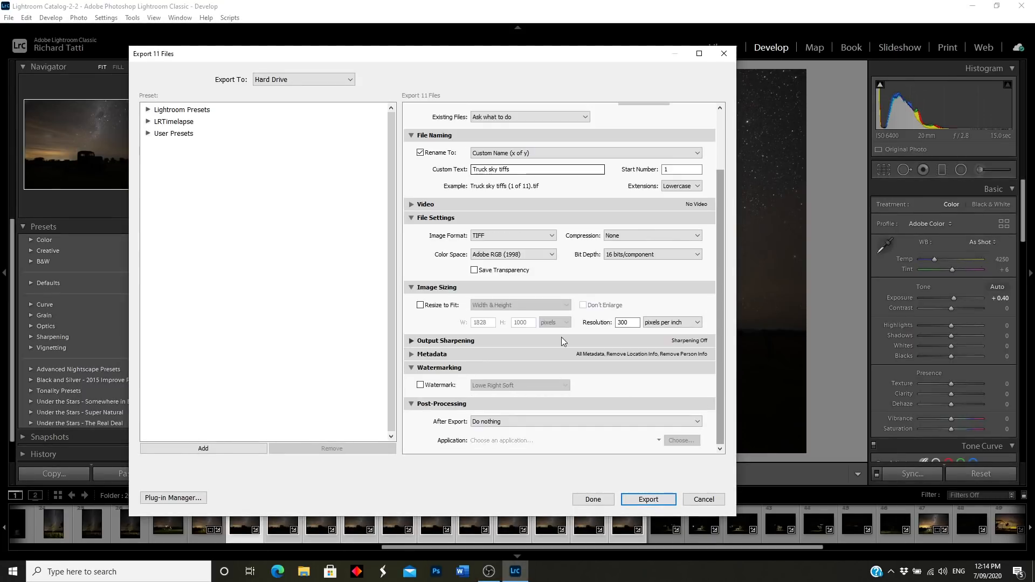
pyautogui.scroll(3, 512, 323)
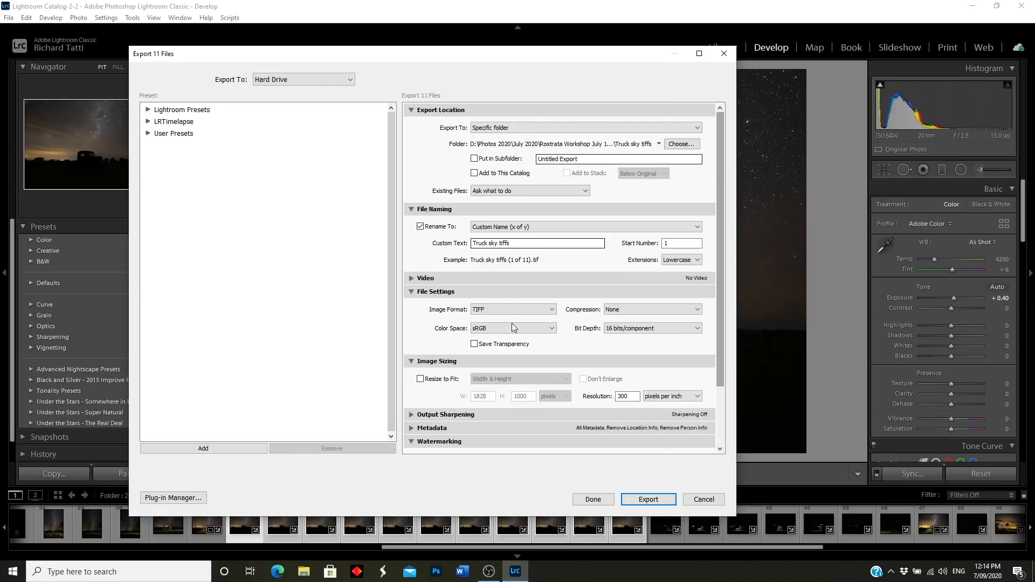
pyautogui.scroll(-3, 513, 347)
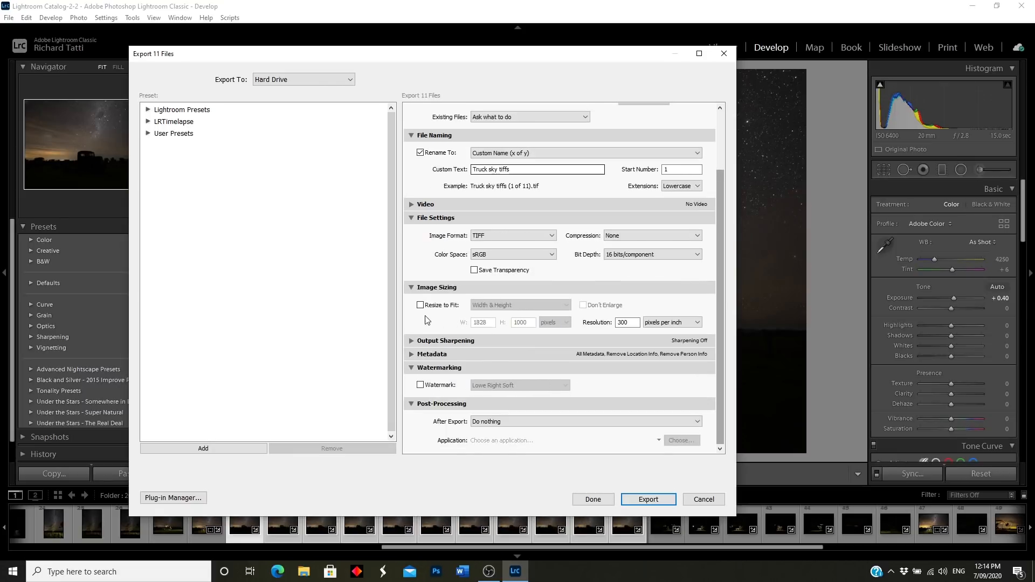
pyautogui.scroll(4, 540, 312)
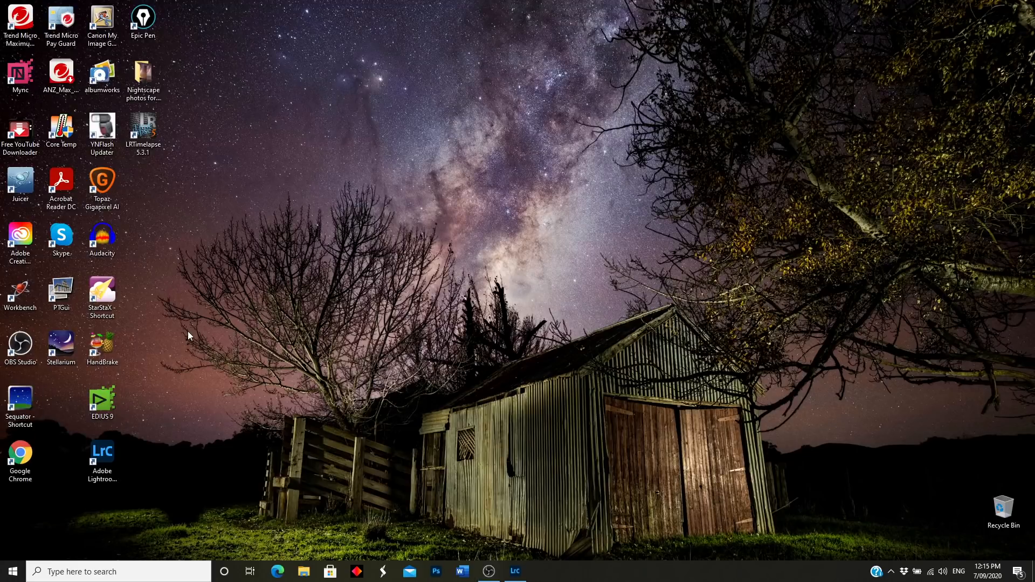
# Step: Launch Sequator from its desktop shortcut
pyautogui.doubleClick(23, 401)
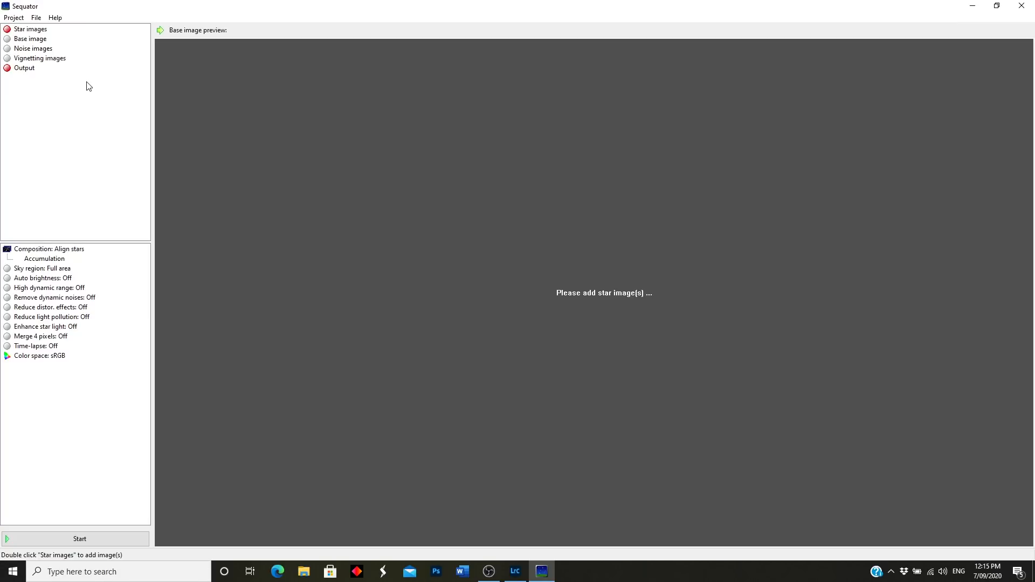
# Step: Load all eleven frames from Rostrata Workshop July 17-19 2020 > Truck sky tiffs as star images
pyautogui.doubleClick(31, 30)
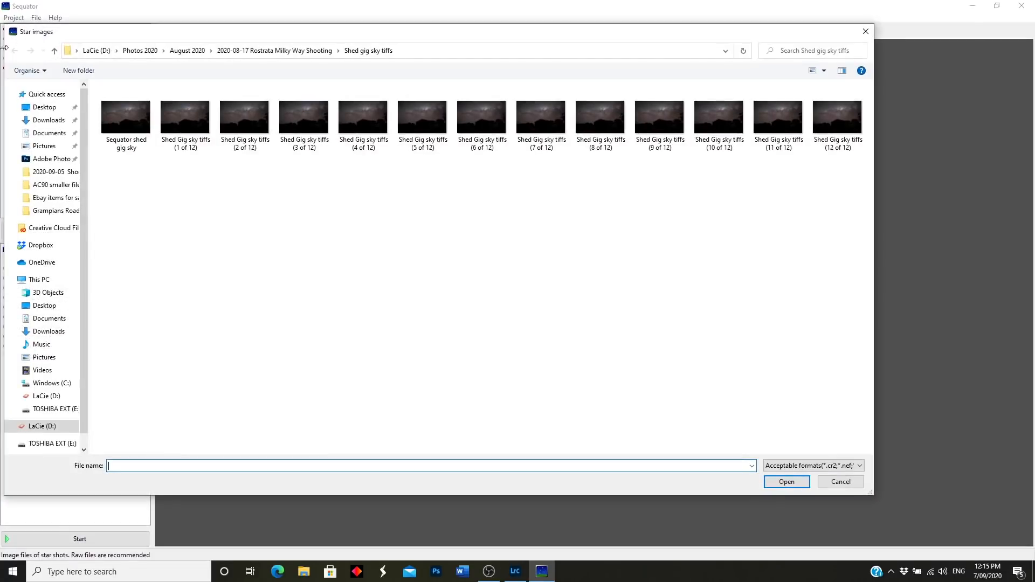
pyautogui.click(54, 50)
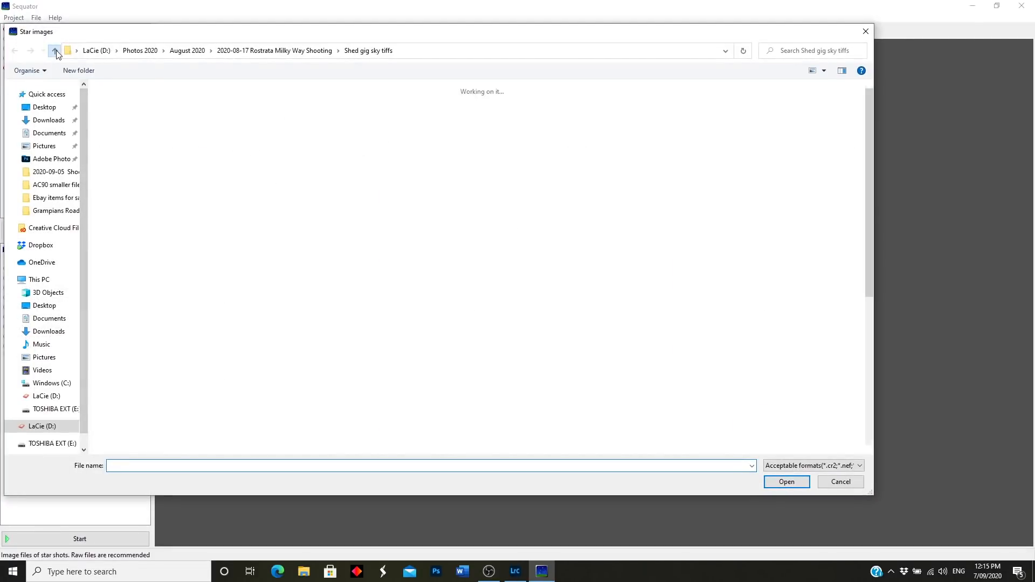
pyautogui.click(54, 51)
pyautogui.click(54, 51)
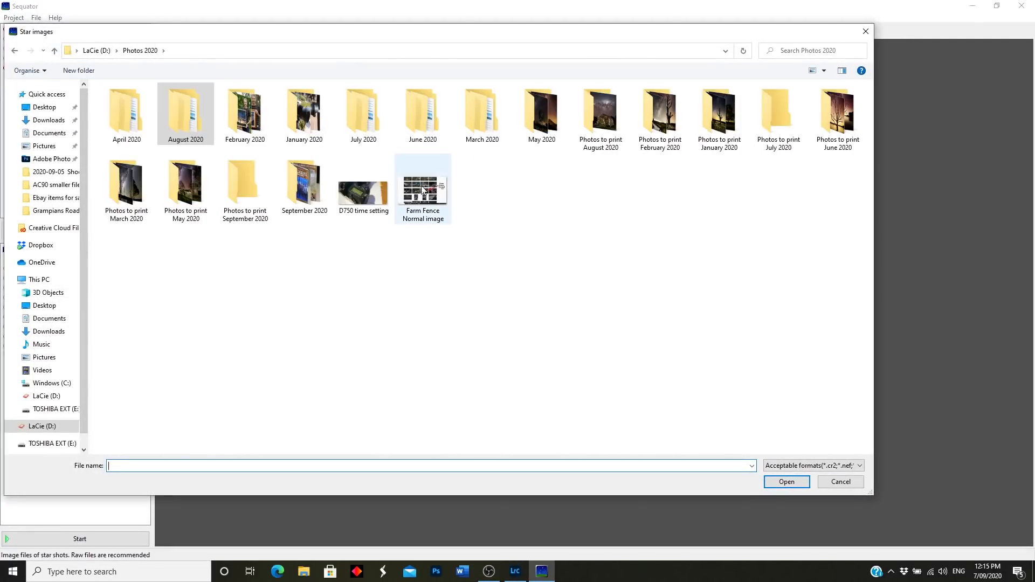
pyautogui.doubleClick(372, 132)
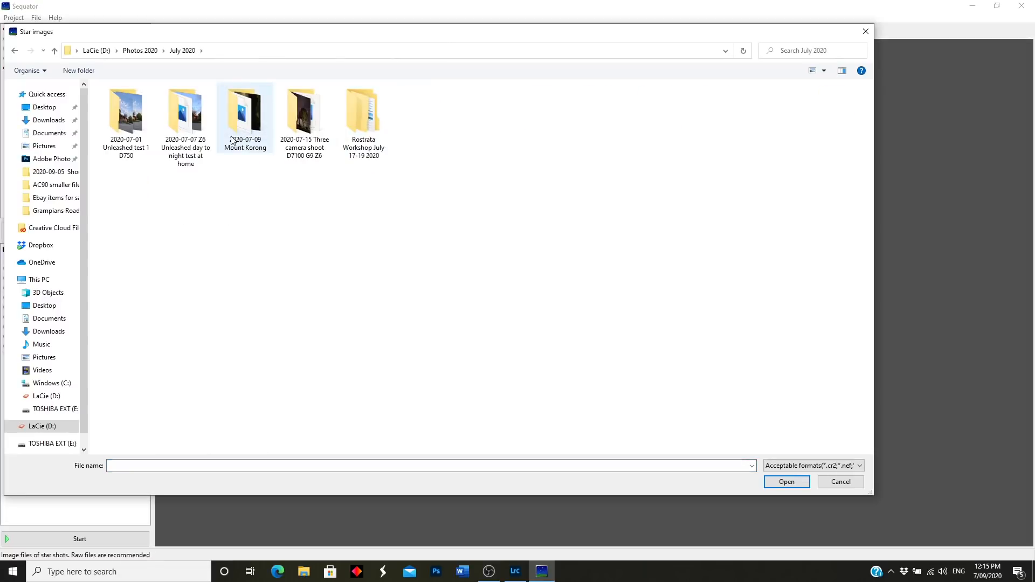
pyautogui.doubleClick(366, 132)
pyautogui.doubleClick(367, 124)
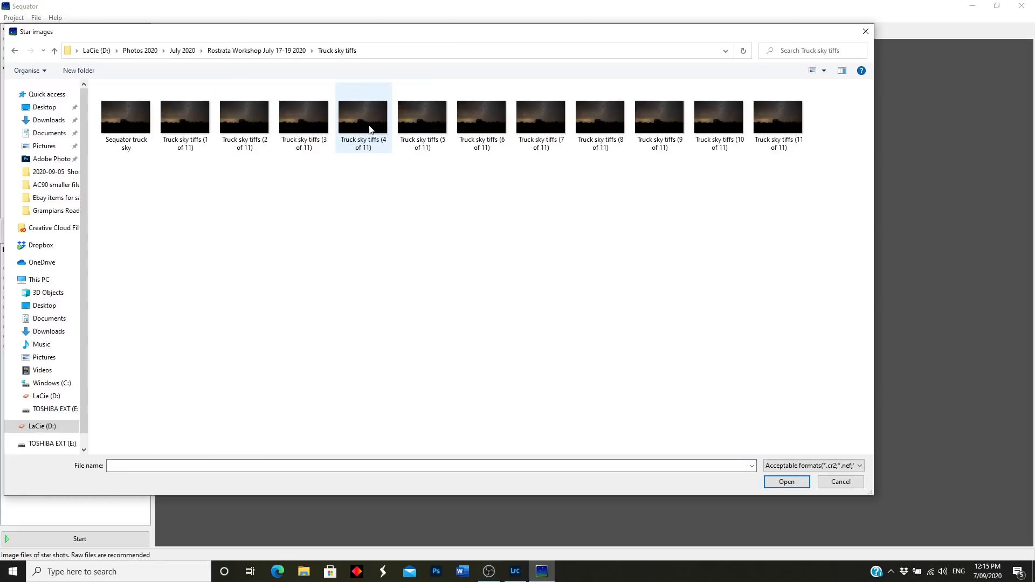
pyautogui.moveTo(184, 172); pyautogui.dragTo(802, 114)
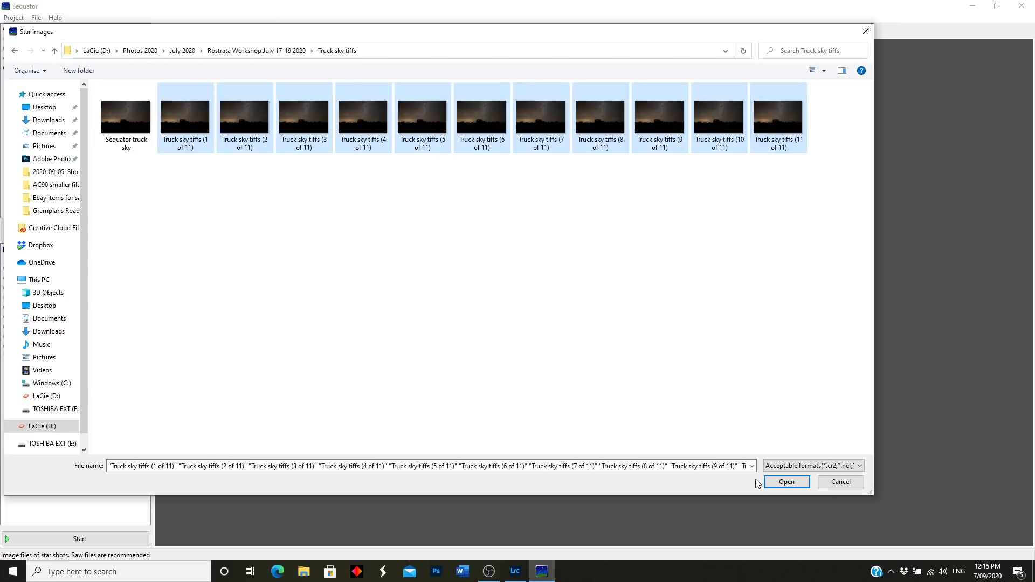
pyautogui.click(802, 481)
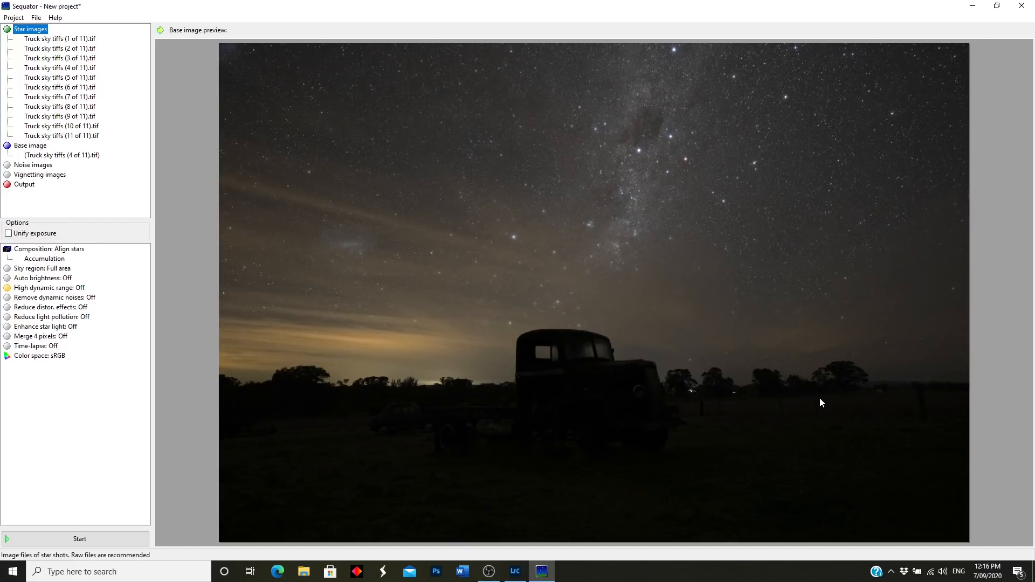
# Step: Name the Sequator output file 'Sequator truck sky' in the save dialog
pyautogui.doubleClick(24, 185)
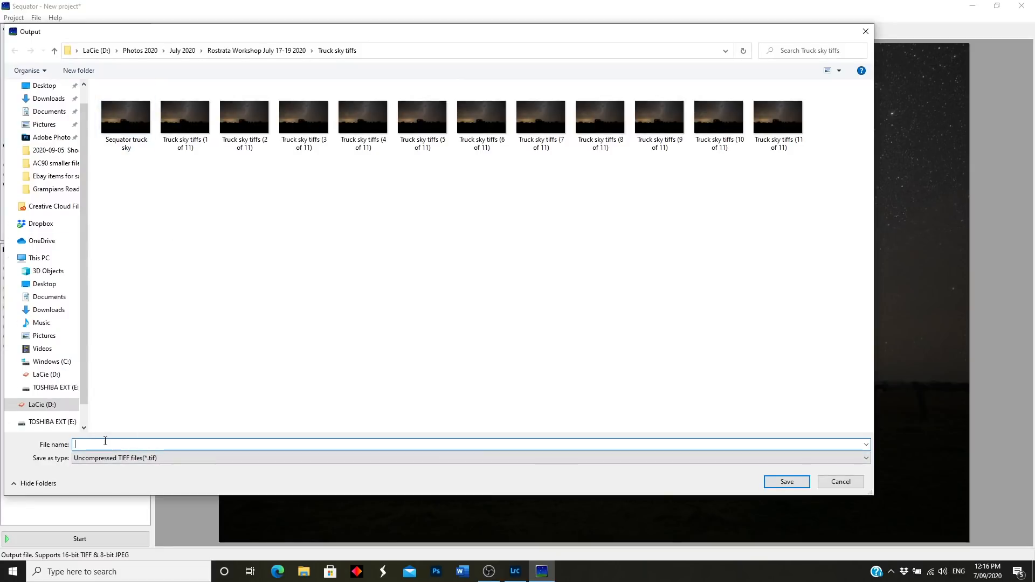
pyautogui.write('Sequator')
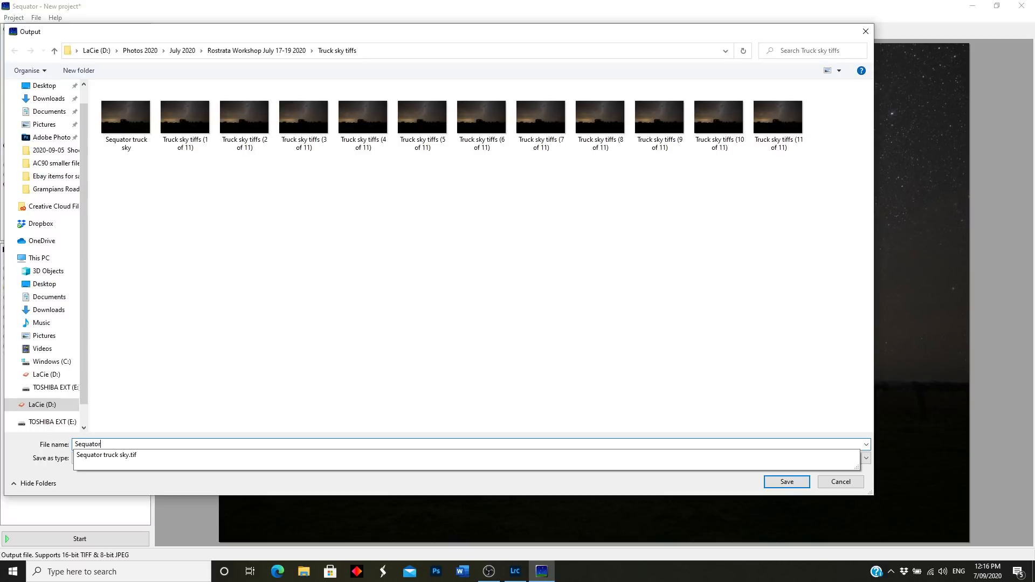
pyautogui.write(' truck sky')
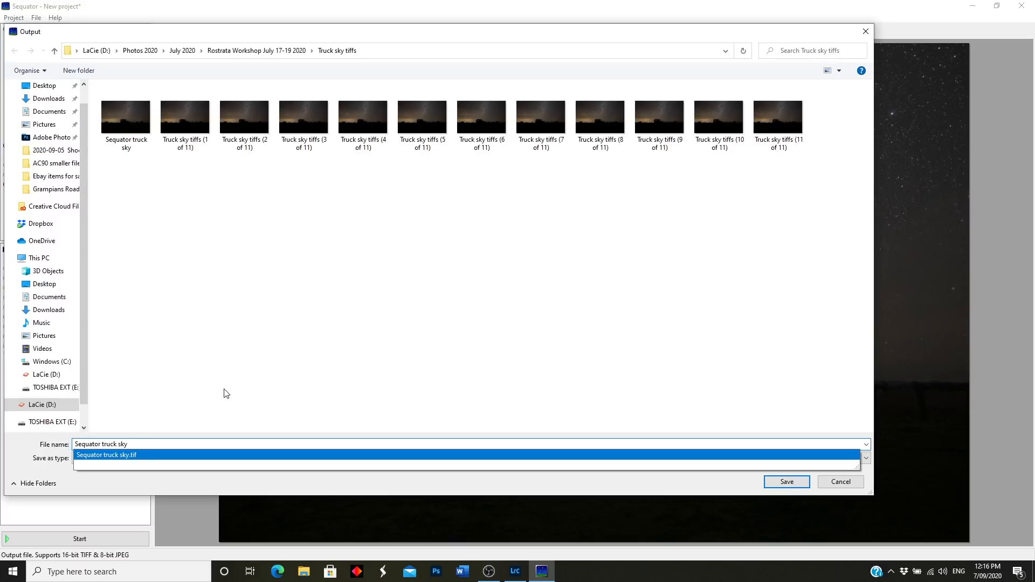
pyautogui.click(250, 395)
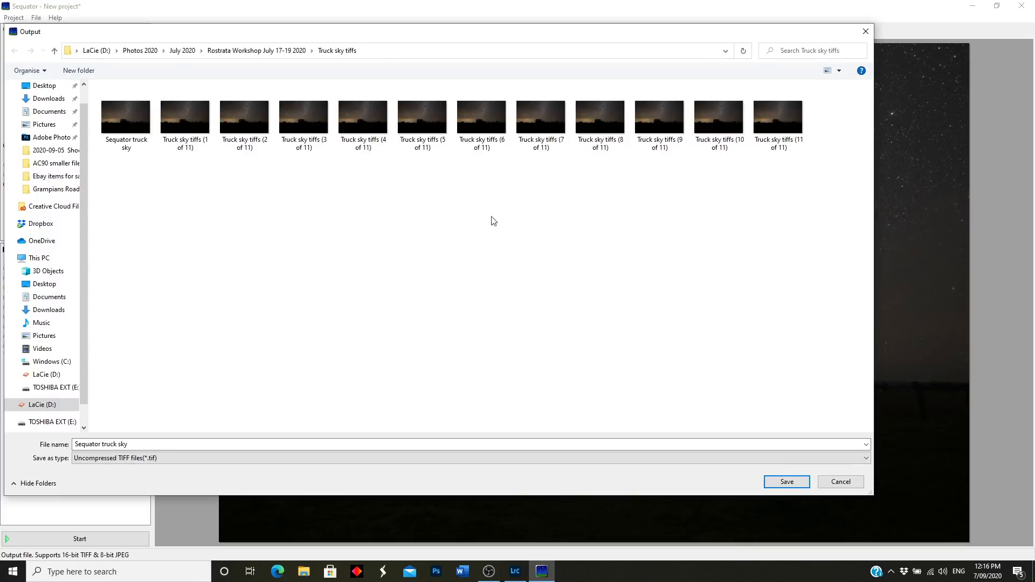
# Step: Save the output as 'Sequator truck sky 2.tif' and set composition to Freeze ground, Selective
pyautogui.click(787, 482)
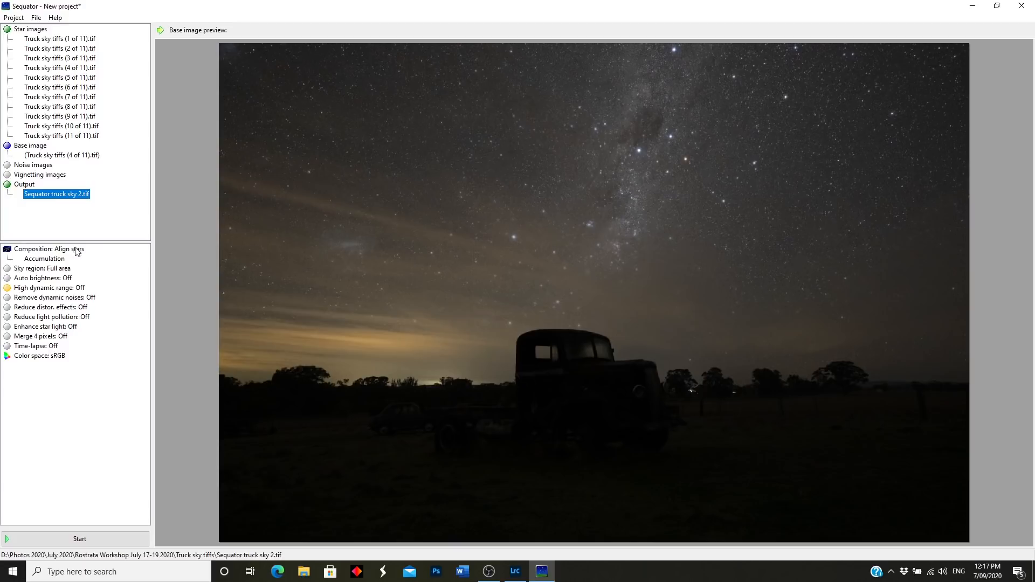
pyautogui.click(69, 249)
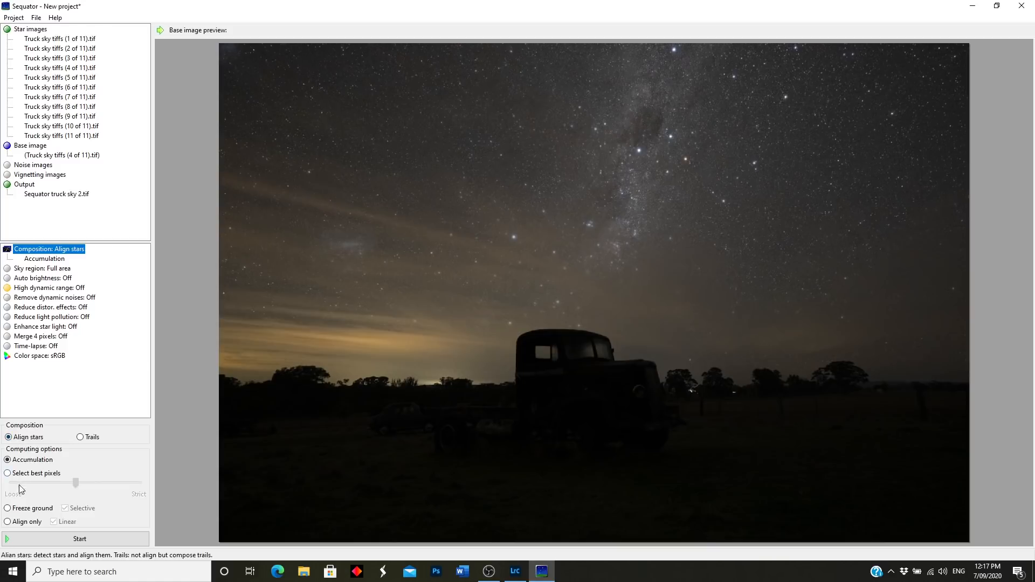
pyautogui.click(8, 508)
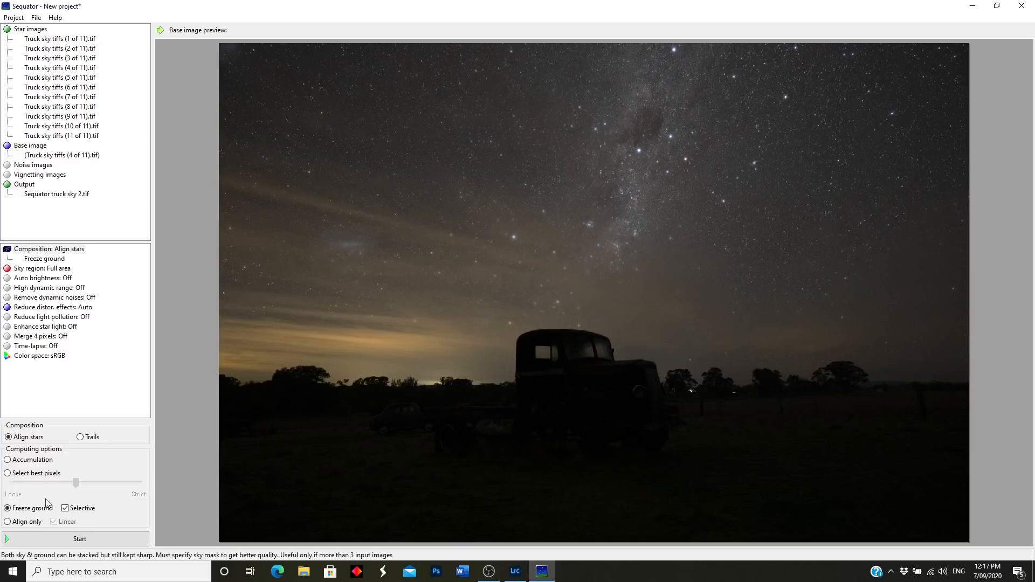
# Step: Choose an irregular mask for the sky region and adjust the brush size
pyautogui.click(32, 270)
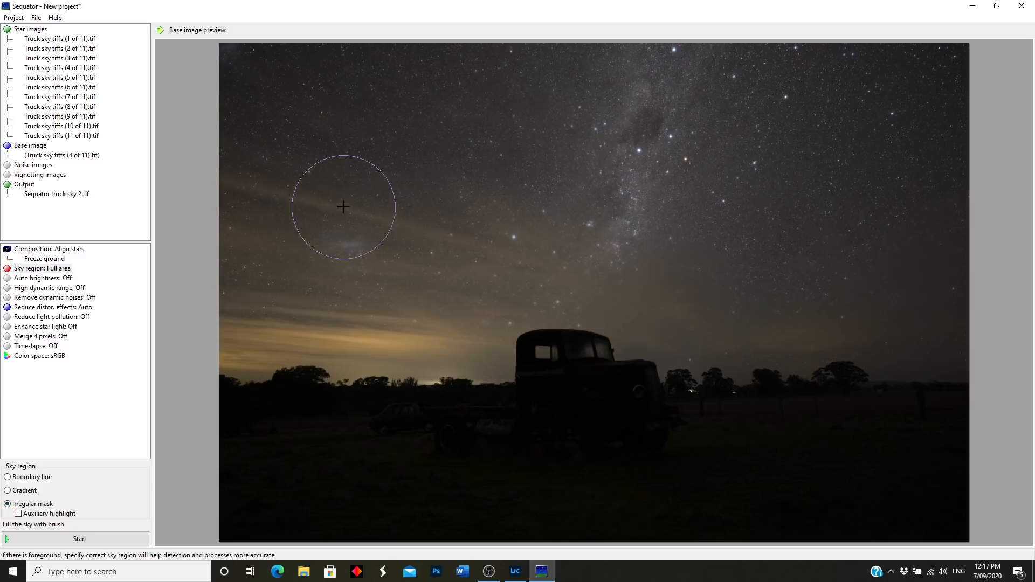
pyautogui.scroll(2, 358, 104)
pyautogui.scroll(-2, 375, 111)
pyautogui.scroll(2, 374, 120)
# Step: Brush the sky mask over the upper sky, right edge and hills beside the truck
pyautogui.moveTo(259, 92)
pyautogui.mouseDown()
pyautogui.moveTo(911, 97)
pyautogui.moveTo(257, 138)
pyautogui.moveTo(929, 208)
pyautogui.moveTo(897, 250)
pyautogui.moveTo(541, 231)
pyautogui.moveTo(287, 256)
pyautogui.moveTo(300, 225)
pyautogui.moveTo(929, 227)
pyautogui.moveTo(800, 282)
pyautogui.moveTo(767, 230)
pyautogui.mouseUp()
pyautogui.scroll(-5, 767, 231)
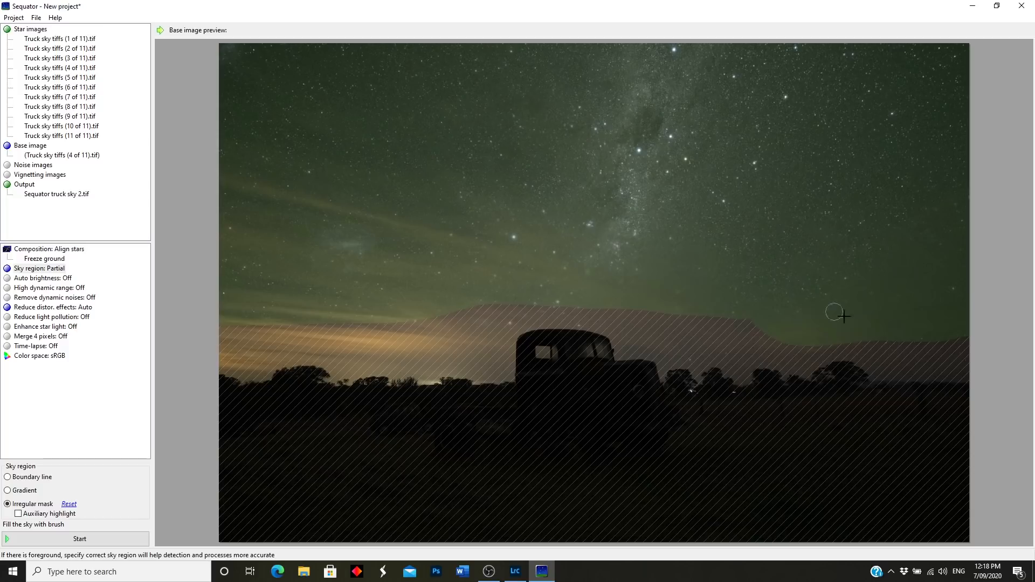
pyautogui.moveTo(968, 353)
pyautogui.mouseDown()
pyautogui.moveTo(911, 358)
pyautogui.moveTo(972, 365)
pyautogui.moveTo(958, 374)
pyautogui.moveTo(969, 342)
pyautogui.moveTo(670, 322)
pyautogui.moveTo(534, 288)
pyautogui.moveTo(469, 298)
pyautogui.moveTo(468, 341)
pyautogui.moveTo(296, 327)
pyautogui.moveTo(215, 339)
pyautogui.mouseUp()
pyautogui.moveTo(469, 312)
pyautogui.mouseDown()
pyautogui.moveTo(486, 326)
pyautogui.moveTo(497, 298)
pyautogui.mouseUp()
pyautogui.moveTo(971, 352)
pyautogui.mouseDown()
pyautogui.moveTo(898, 351)
pyautogui.moveTo(842, 328)
pyautogui.moveTo(793, 343)
pyautogui.moveTo(693, 332)
pyautogui.moveTo(615, 344)
pyautogui.mouseUp()
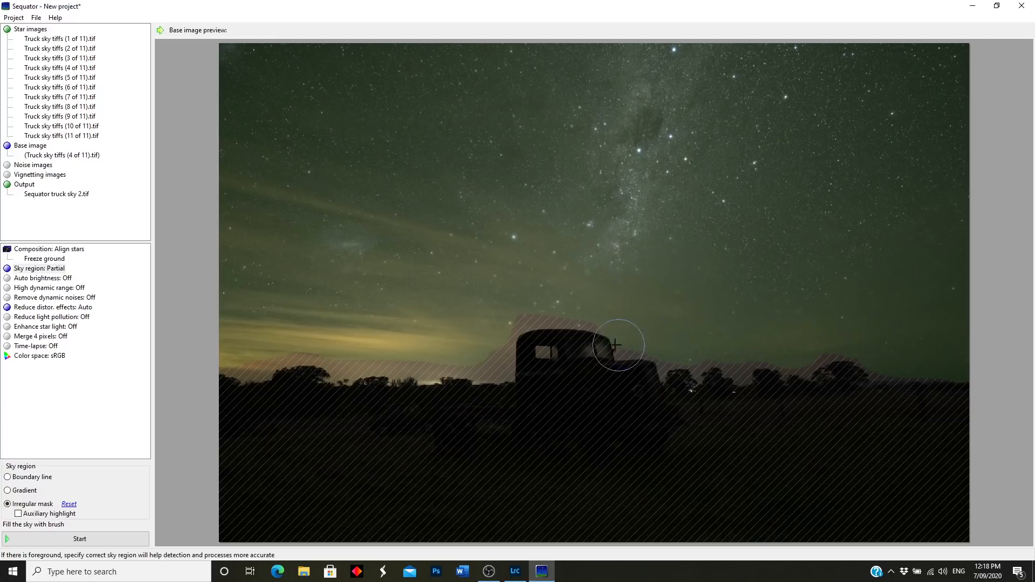
pyautogui.scroll(-3, 586, 362)
# Step: Resize the brush and paint the sky mask along the right-hand treeline, excluding the ground below
pyautogui.scroll(5, 845, 379)
pyautogui.scroll(-6, 845, 379)
pyautogui.scroll(1, 843, 382)
pyautogui.scroll(2, 883, 379)
pyautogui.moveTo(970, 387)
pyautogui.mouseDown()
pyautogui.moveTo(841, 360)
pyautogui.moveTo(686, 359)
pyautogui.mouseUp()
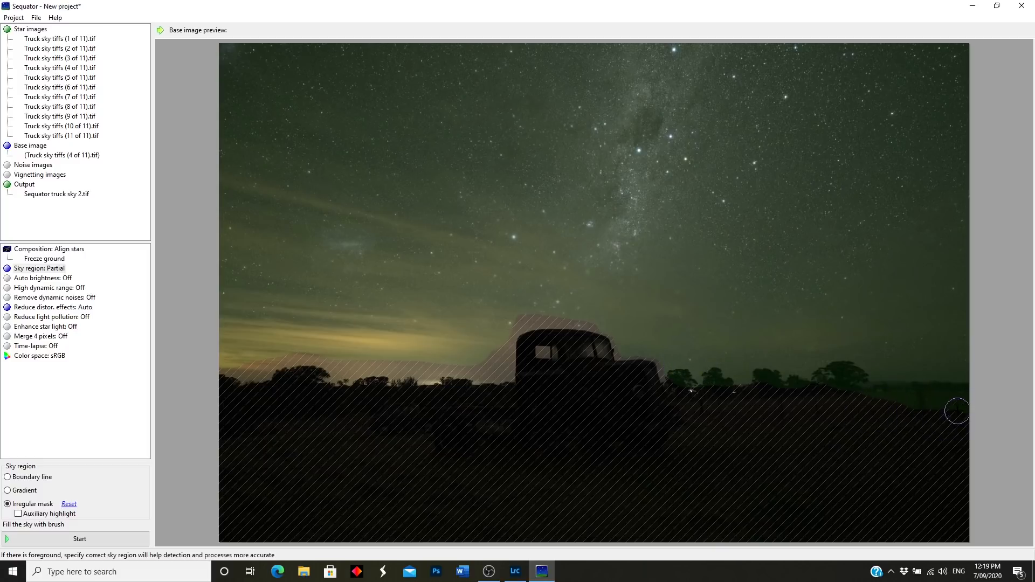
pyautogui.moveTo(942, 400)
pyautogui.mouseDown()
pyautogui.moveTo(847, 395)
pyautogui.moveTo(956, 404)
pyautogui.mouseUp()
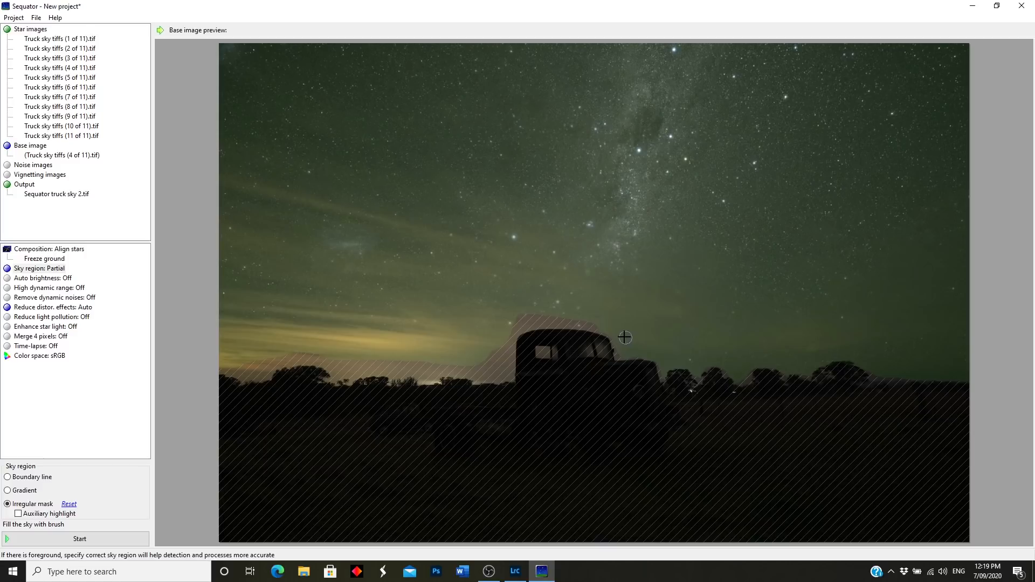
# Step: Correct the mask edge above and beside the truck cab and along the horizon left of the trees
pyautogui.moveTo(572, 321)
pyautogui.mouseDown()
pyautogui.moveTo(493, 322)
pyautogui.moveTo(567, 321)
pyautogui.moveTo(507, 326)
pyautogui.mouseUp()
pyautogui.moveTo(505, 371); pyautogui.dragTo(508, 343)
pyautogui.moveTo(506, 318)
pyautogui.mouseDown()
pyautogui.moveTo(489, 381)
pyautogui.moveTo(492, 365)
pyautogui.moveTo(480, 370)
pyautogui.moveTo(493, 348)
pyautogui.mouseUp()
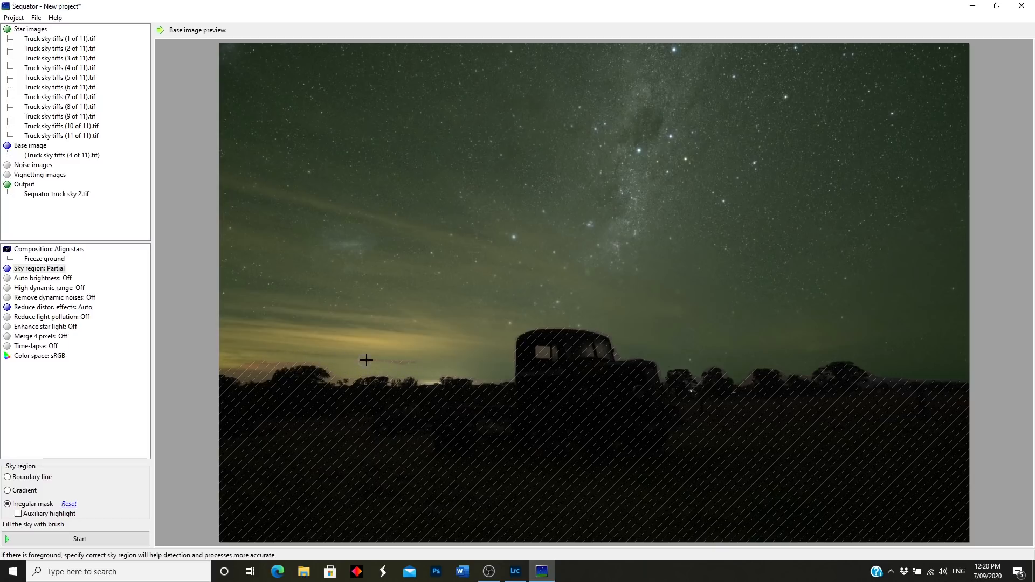
pyautogui.moveTo(263, 374)
pyautogui.mouseDown()
pyautogui.moveTo(223, 367)
pyautogui.moveTo(302, 358)
pyautogui.mouseUp()
# Step: Stack the frames into Sequator truck sky 2.tif and close the completed processing log
pyautogui.click(83, 542)
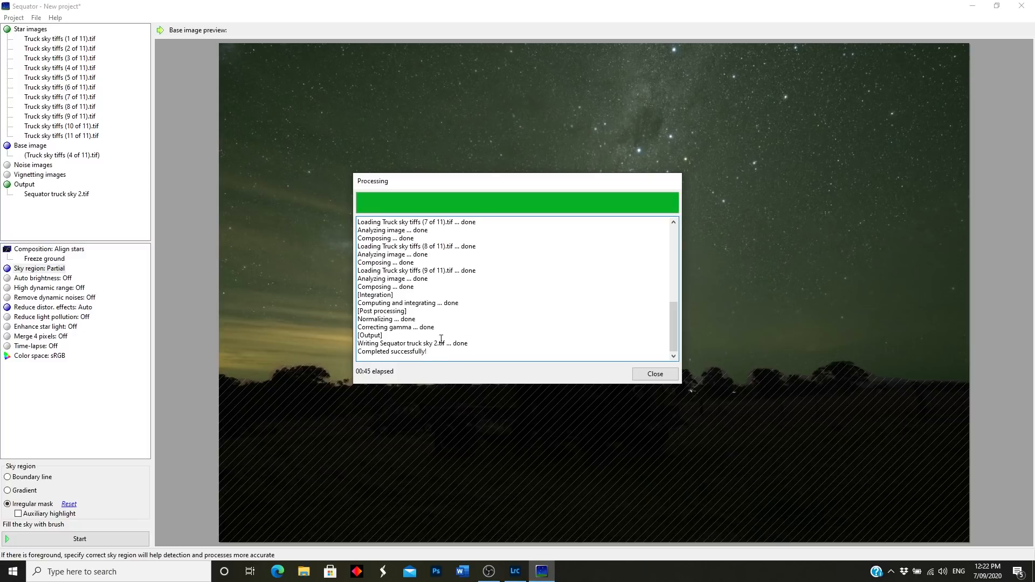
pyautogui.click(654, 374)
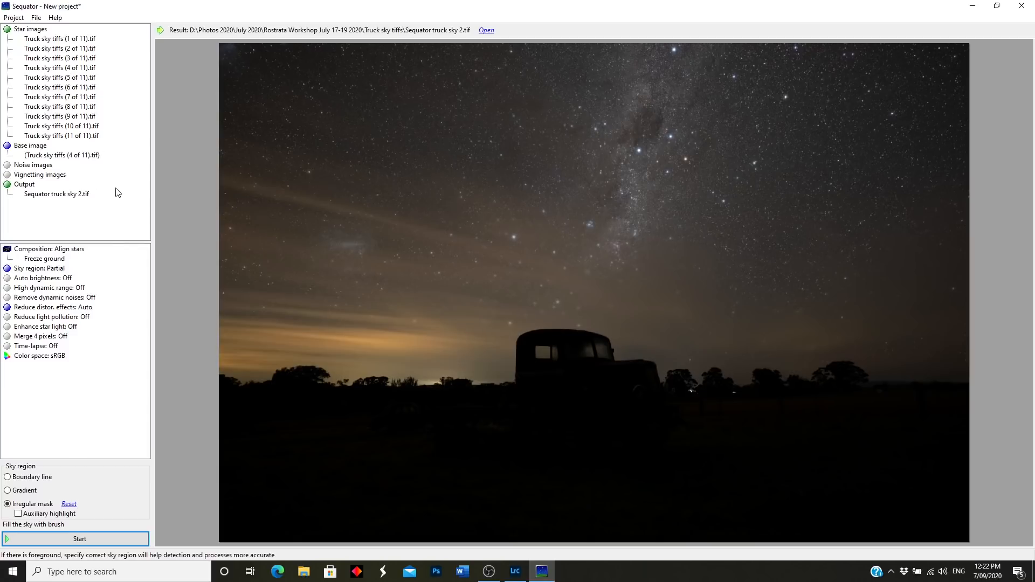
# Step: Quit Sequator without saving the project and open frame Rostrata Friday 040 in Lightroom Classic
pyautogui.click(1023, 10)
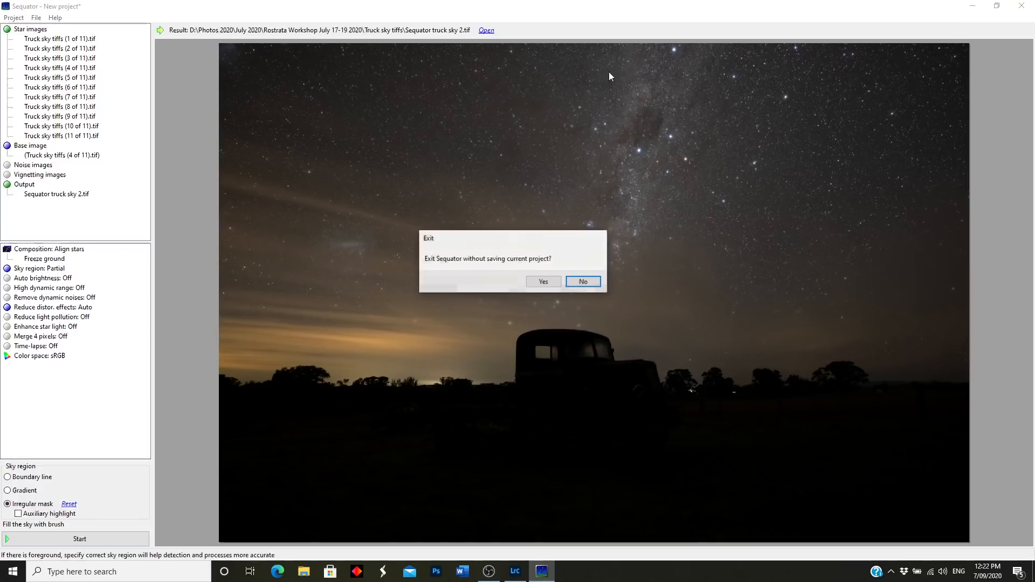
pyautogui.click(544, 281)
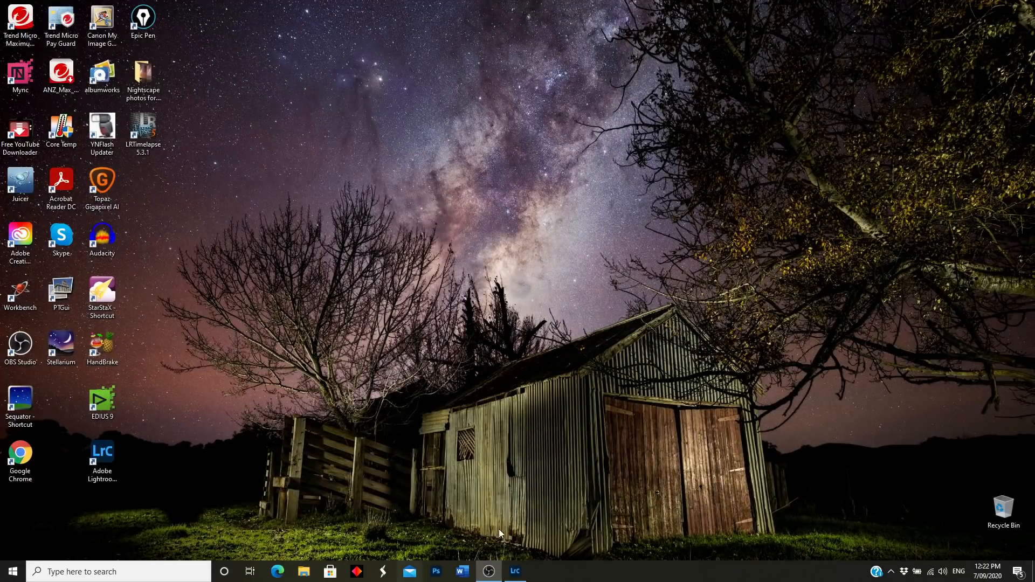
pyautogui.click(515, 571)
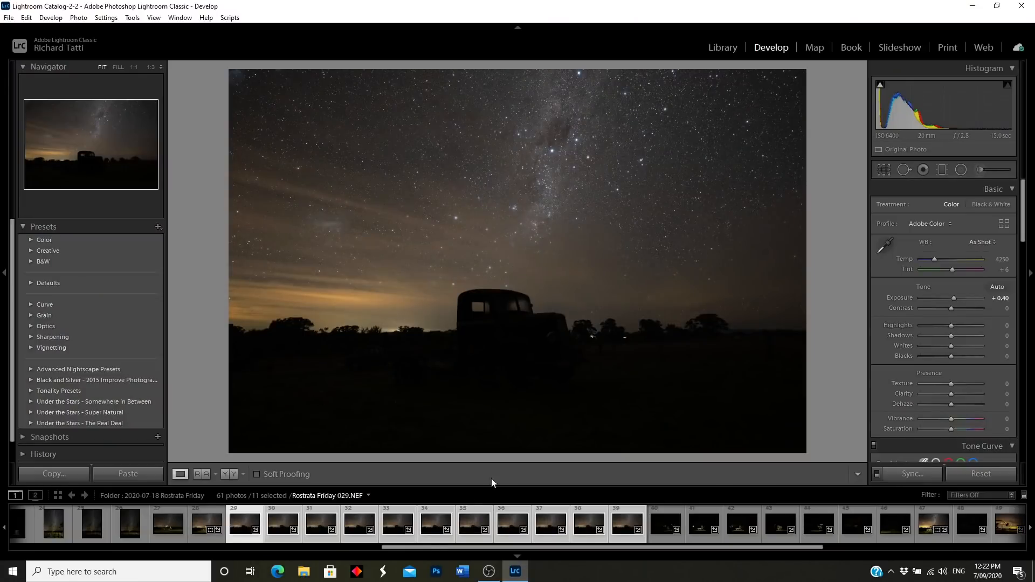
pyautogui.moveTo(444, 548); pyautogui.dragTo(581, 549)
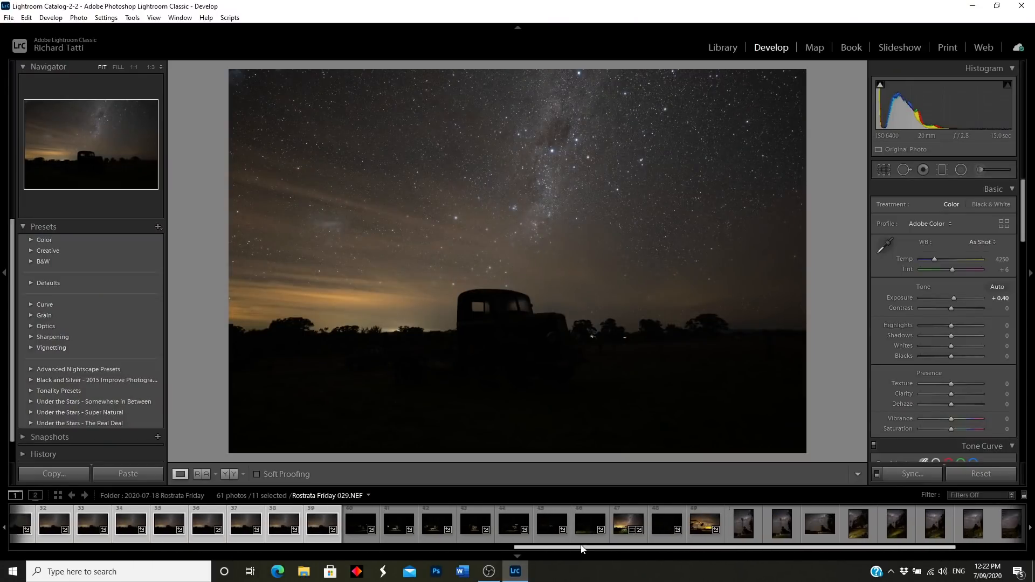
pyautogui.click(359, 541)
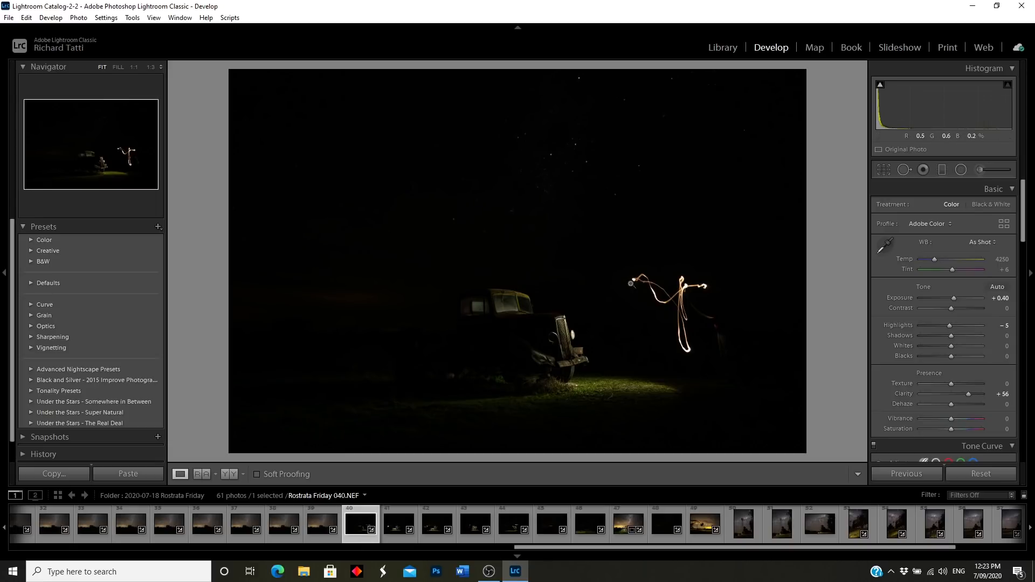
# Step: Inspect frame 040's light trail, grille and windscreen at 1:1, returning to fit each time
pyautogui.click(662, 319)
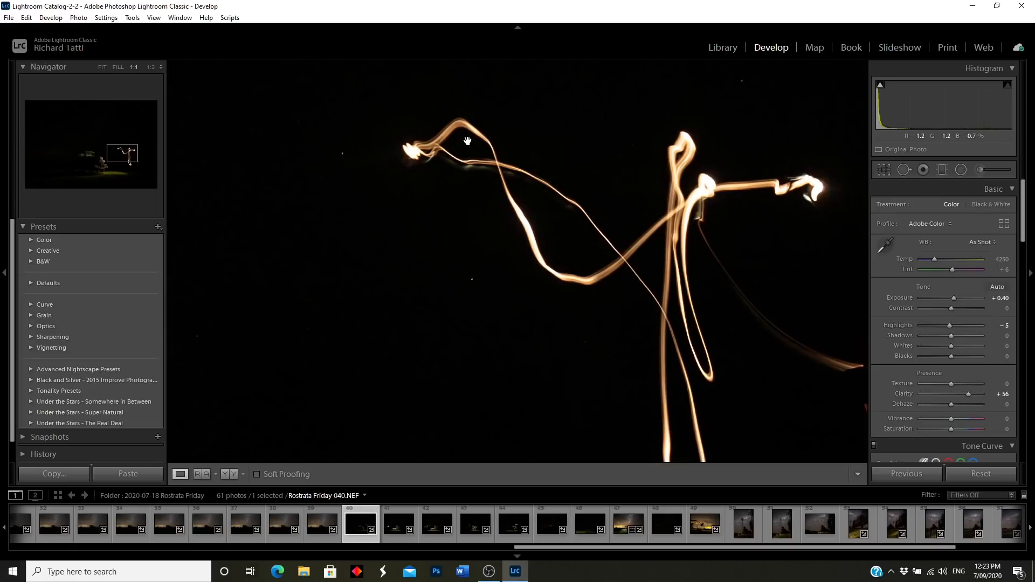
pyautogui.moveTo(672, 259); pyautogui.dragTo(493, 123)
pyautogui.moveTo(650, 278); pyautogui.dragTo(600, 216)
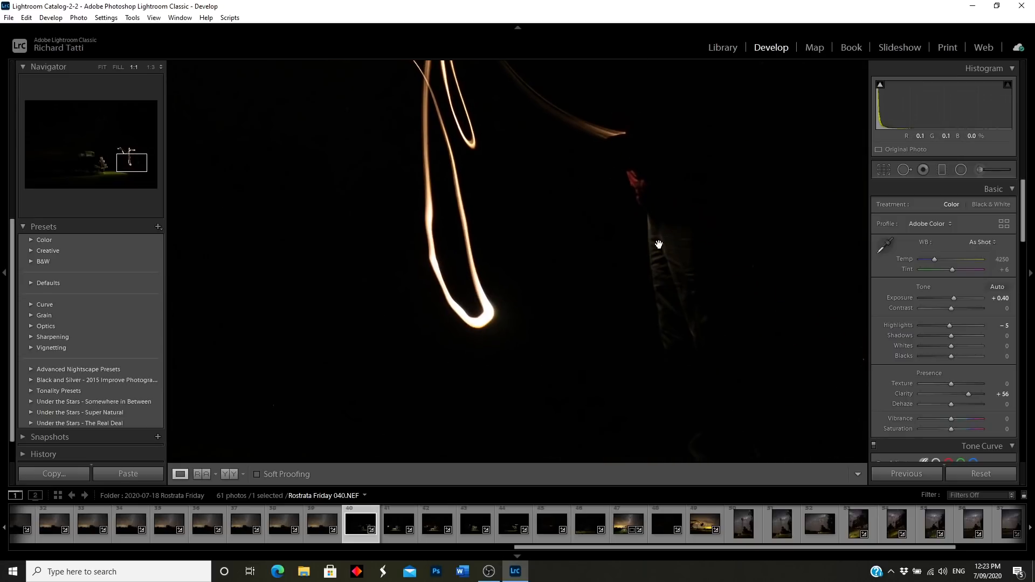
pyautogui.click(497, 243)
pyautogui.click(572, 324)
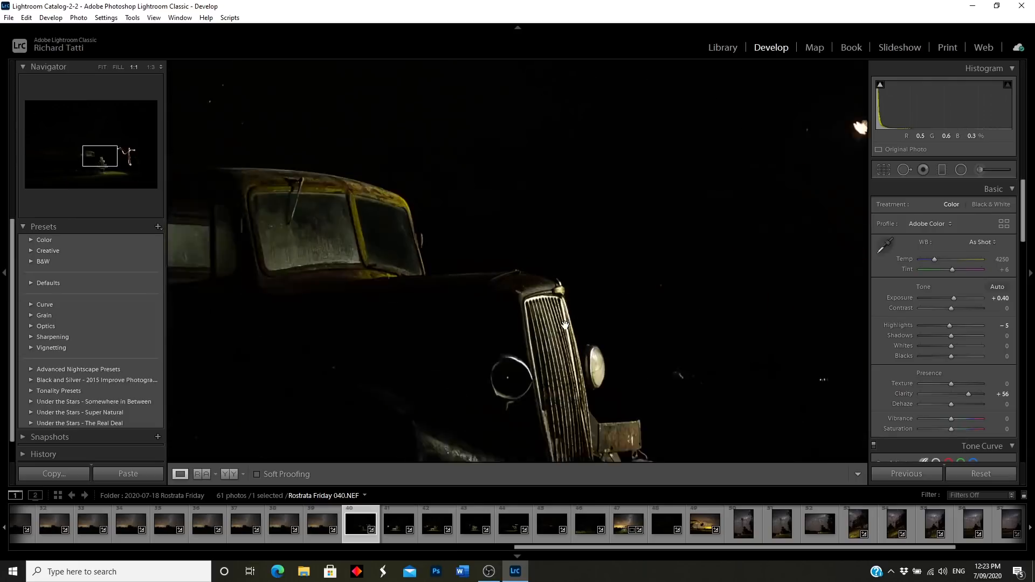
pyautogui.moveTo(573, 325); pyautogui.dragTo(631, 324)
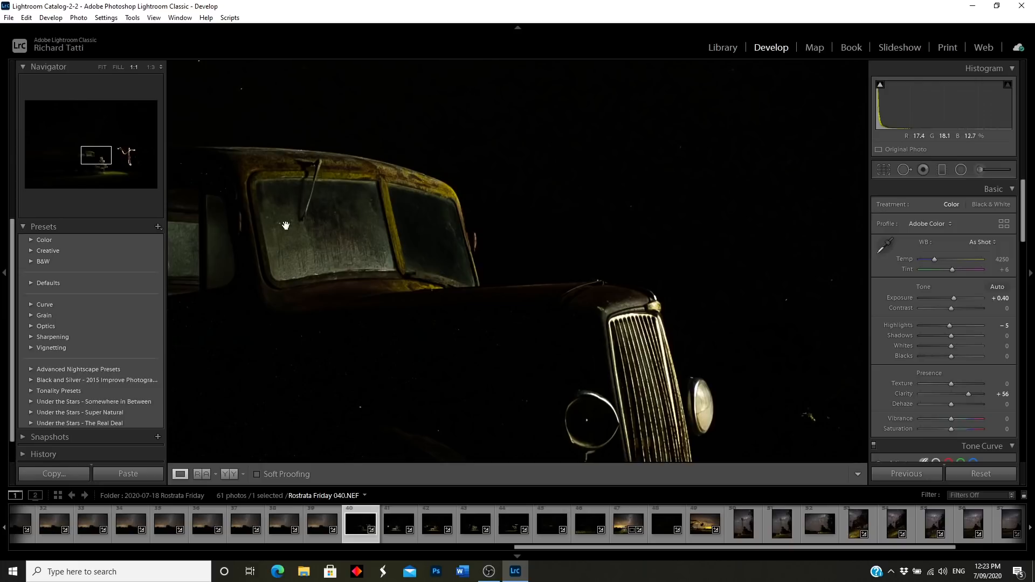
pyautogui.click(616, 329)
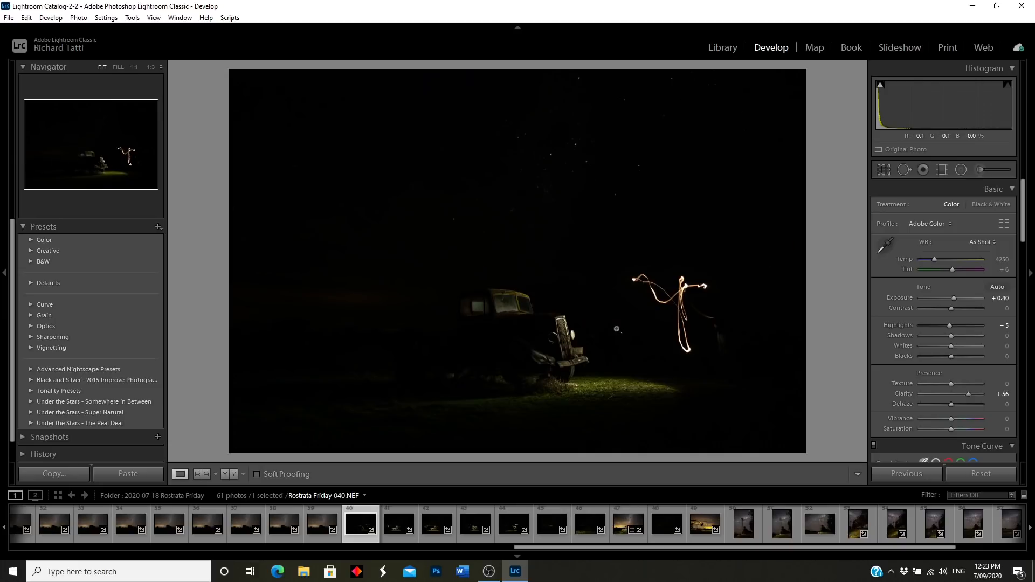
# Step: Check the lit grass, wheel and bumper at 1:1, then return to the fit view
pyautogui.click(581, 414)
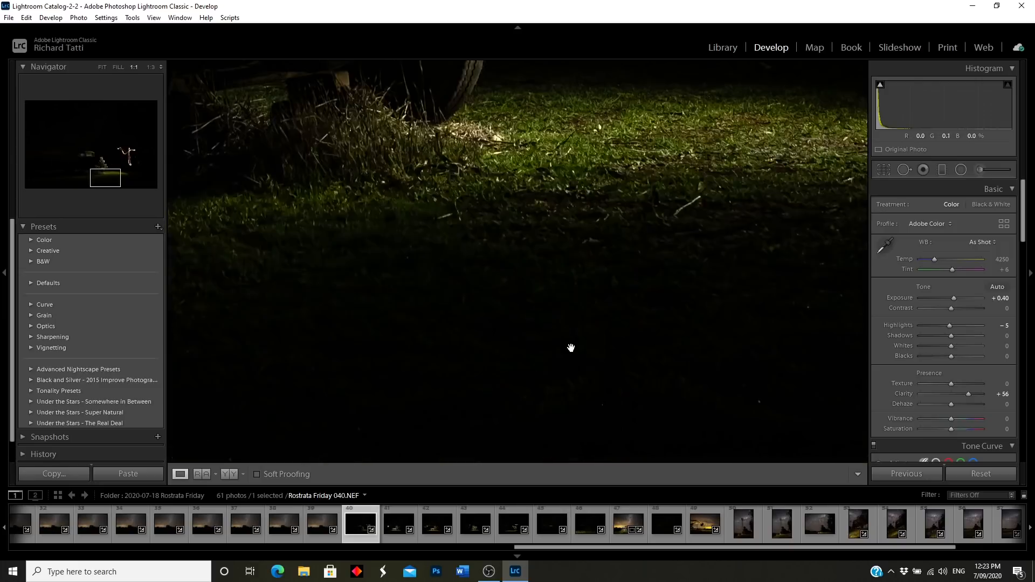
pyautogui.moveTo(570, 134); pyautogui.dragTo(581, 314)
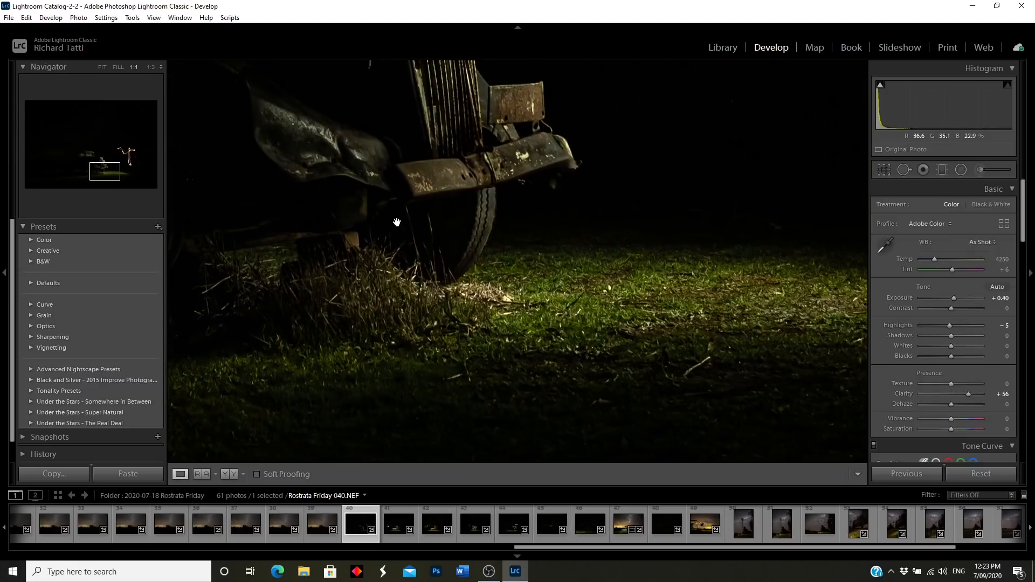
pyautogui.click(540, 292)
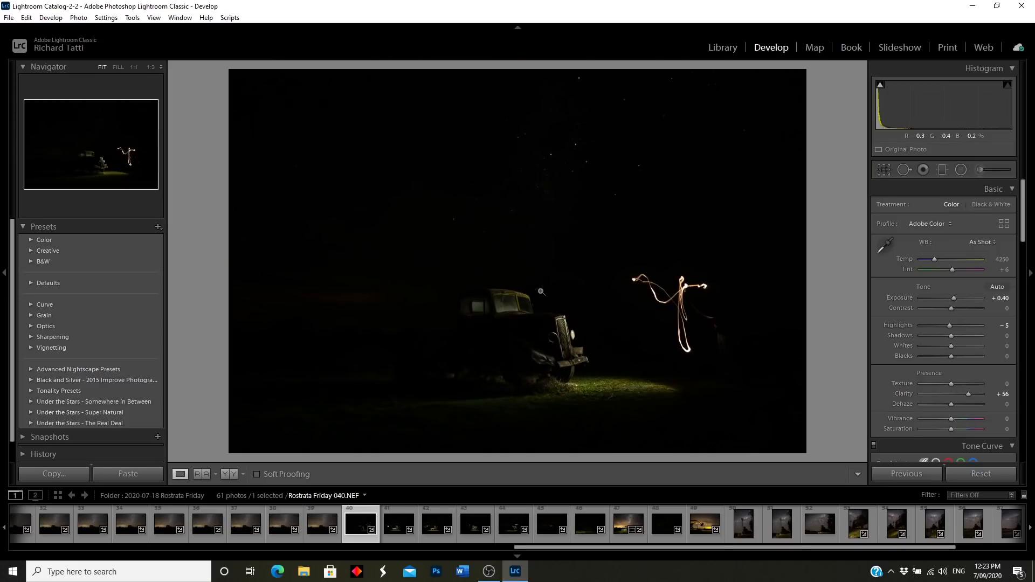
# Step: Open frame 041 and inspect the truck's fuel tank, flatbed and wheel at full size
pyautogui.click(397, 537)
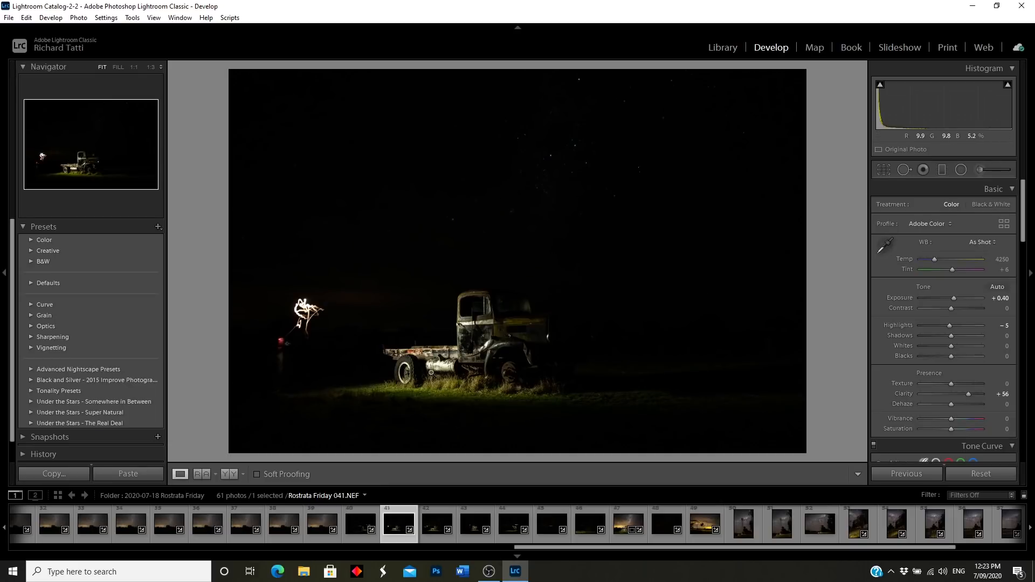
pyautogui.click(456, 368)
pyautogui.moveTo(296, 305); pyautogui.dragTo(523, 235)
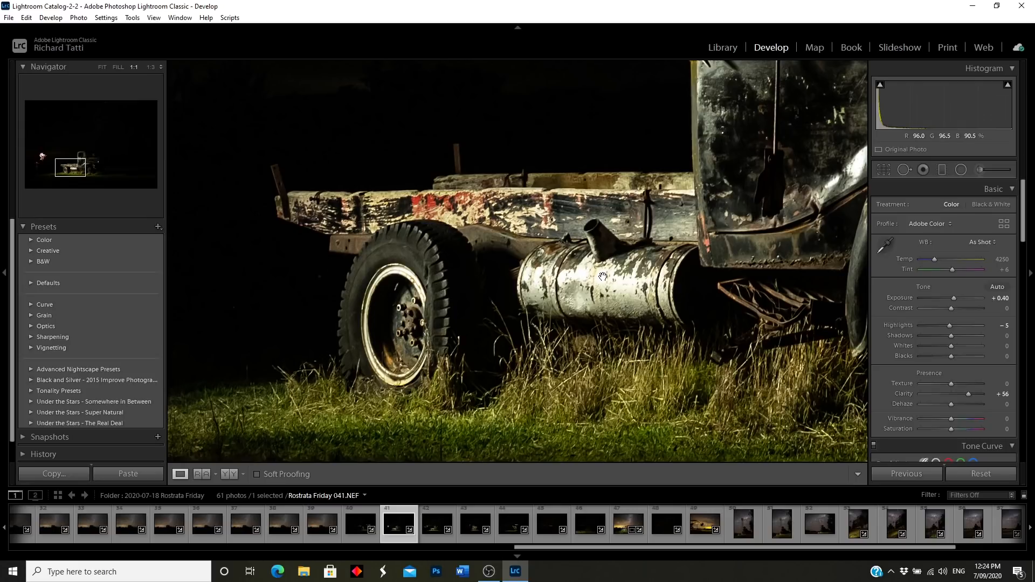
pyautogui.click(556, 283)
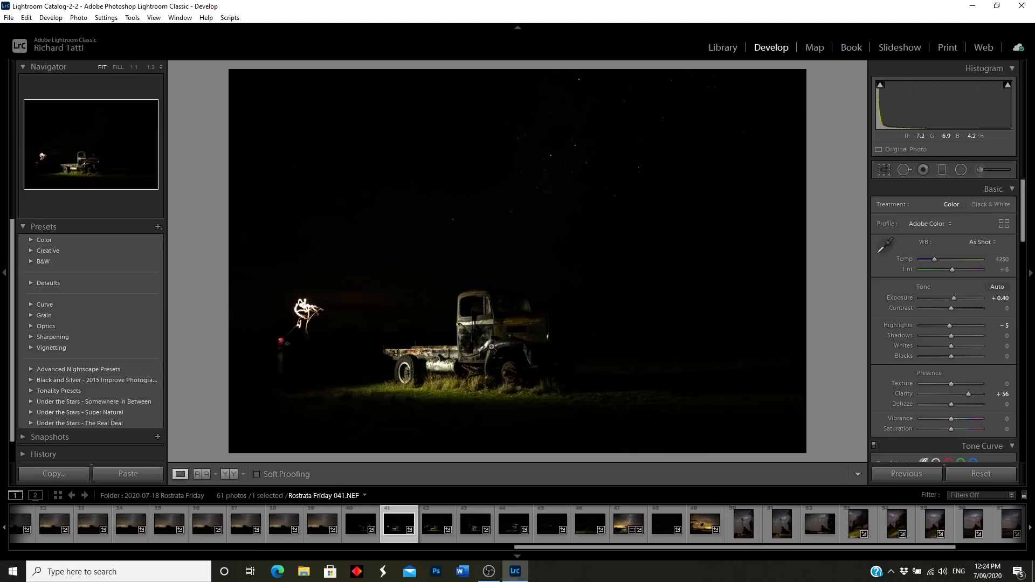
pyautogui.click(490, 351)
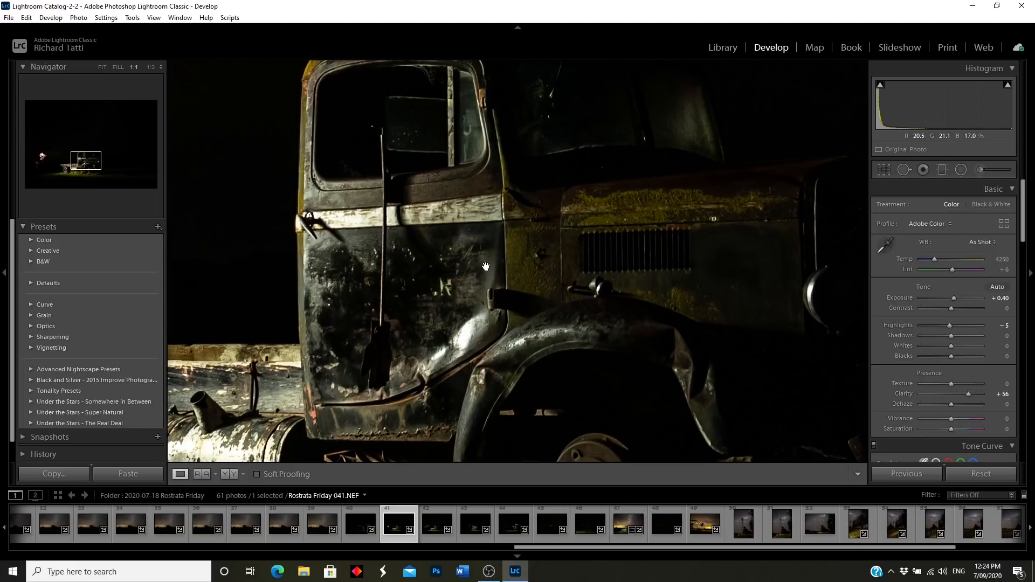
# Step: Compare against the whole Milky Way sky frame, then return to frame 041
pyautogui.click(246, 536)
pyautogui.click(499, 284)
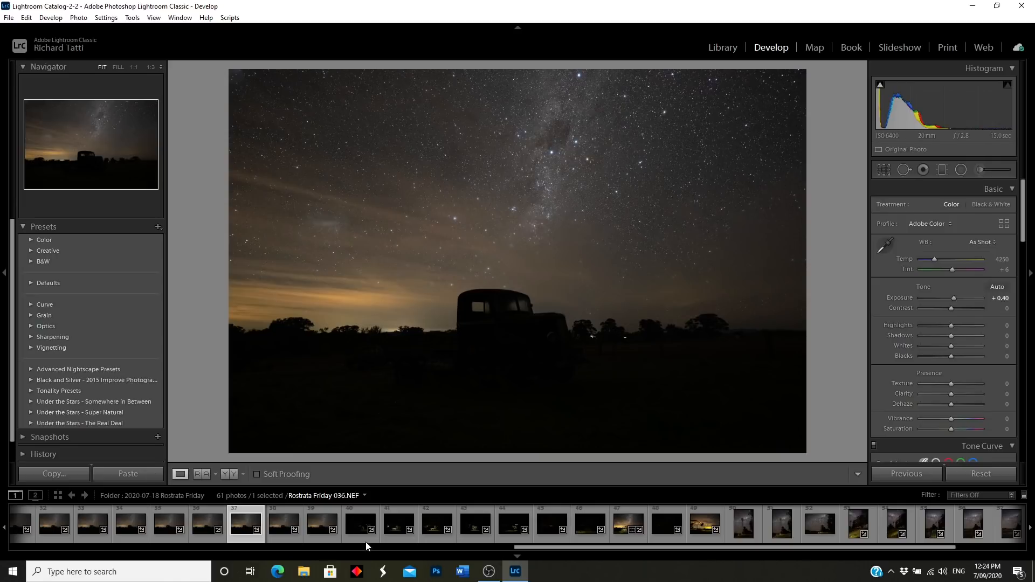
pyautogui.click(397, 538)
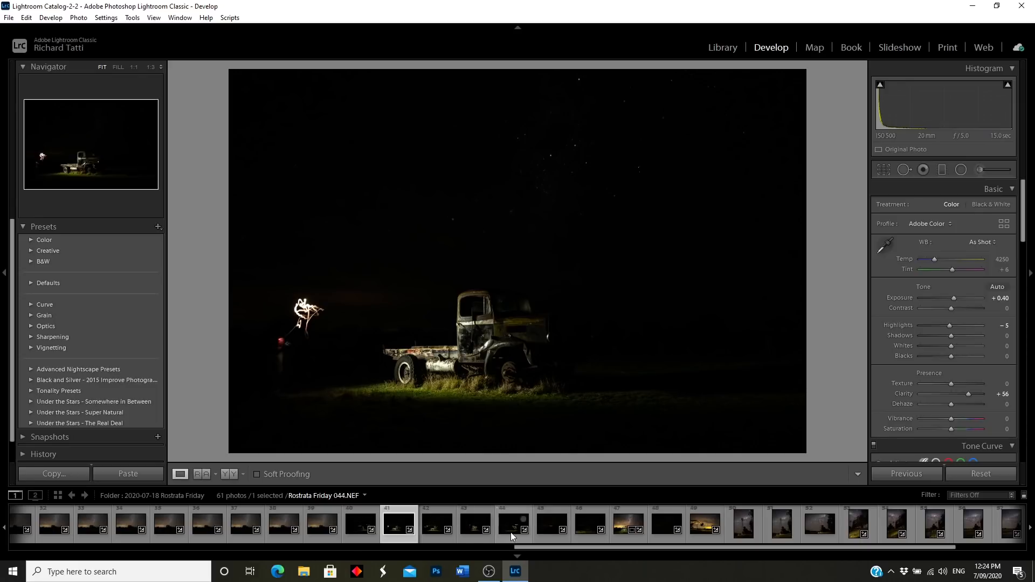
# Step: Open frame 042 and inspect its cab, fuel tank, flatbed, light trail and dark sky at 1:1
pyautogui.click(435, 536)
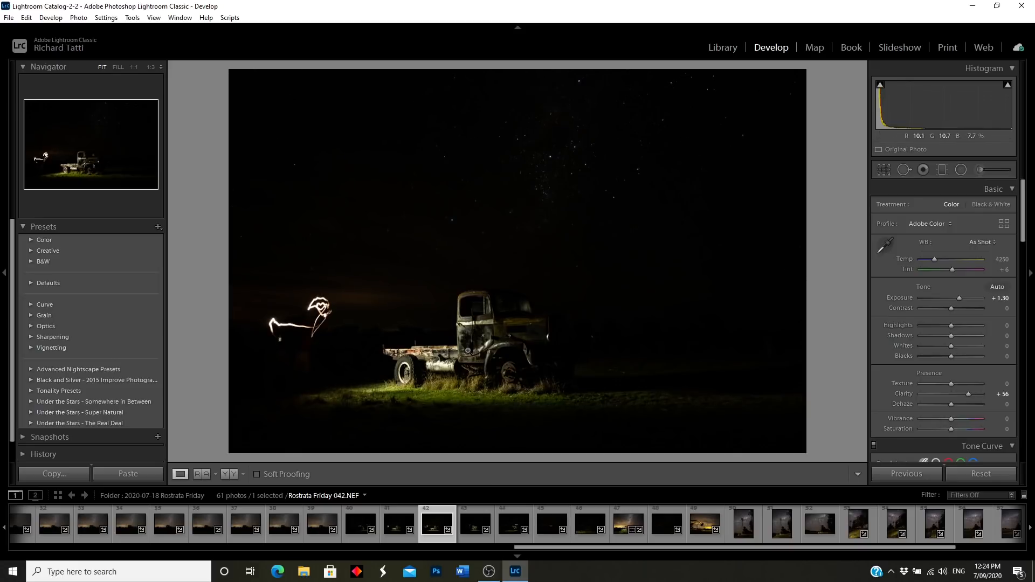
pyautogui.click(455, 364)
pyautogui.moveTo(408, 348); pyautogui.dragTo(300, 347)
pyautogui.moveTo(640, 265); pyautogui.dragTo(651, 398)
pyautogui.moveTo(486, 336); pyautogui.dragTo(583, 259)
pyautogui.moveTo(218, 332); pyautogui.dragTo(653, 323)
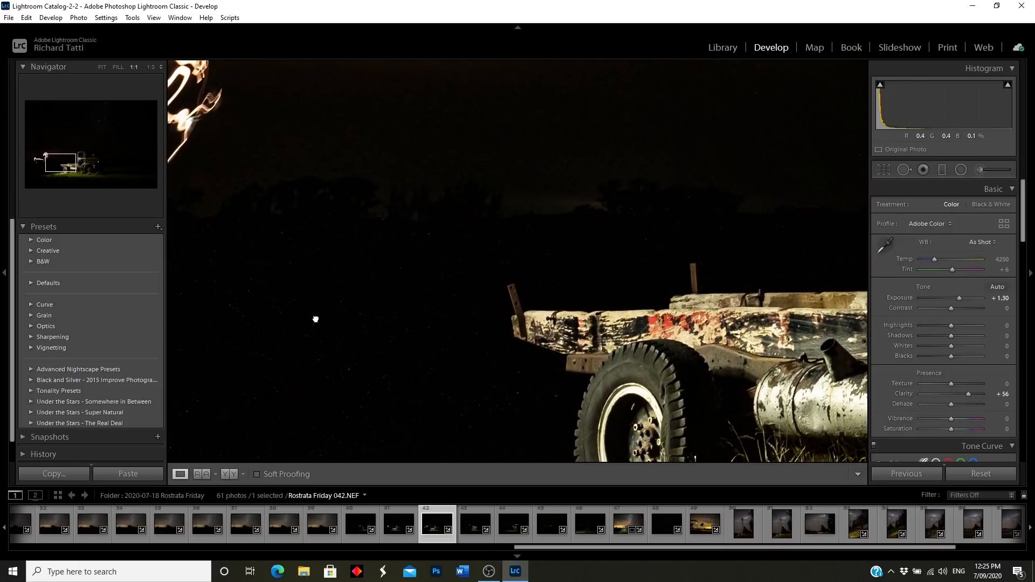
pyautogui.moveTo(316, 319); pyautogui.dragTo(457, 268)
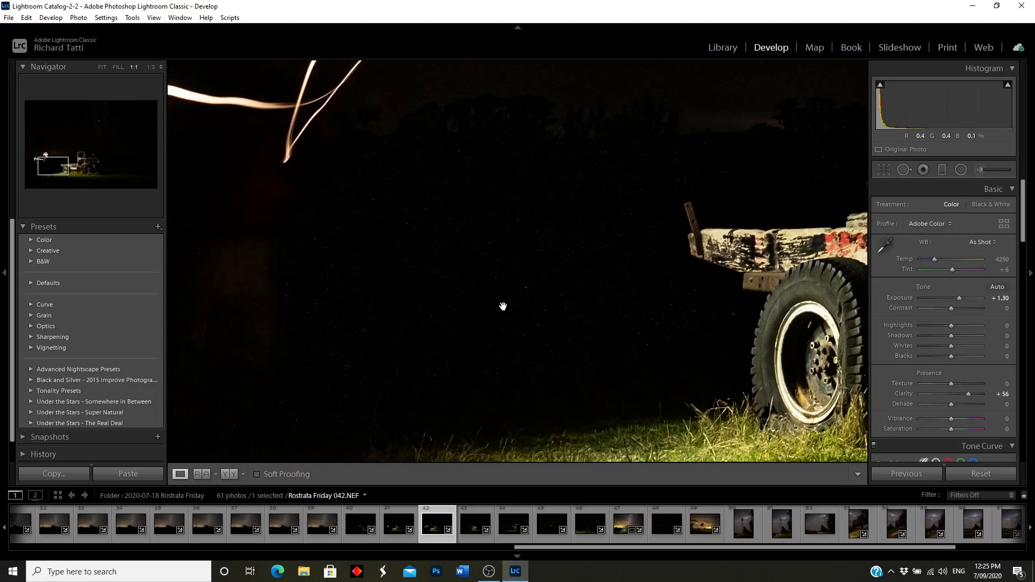
pyautogui.click(534, 307)
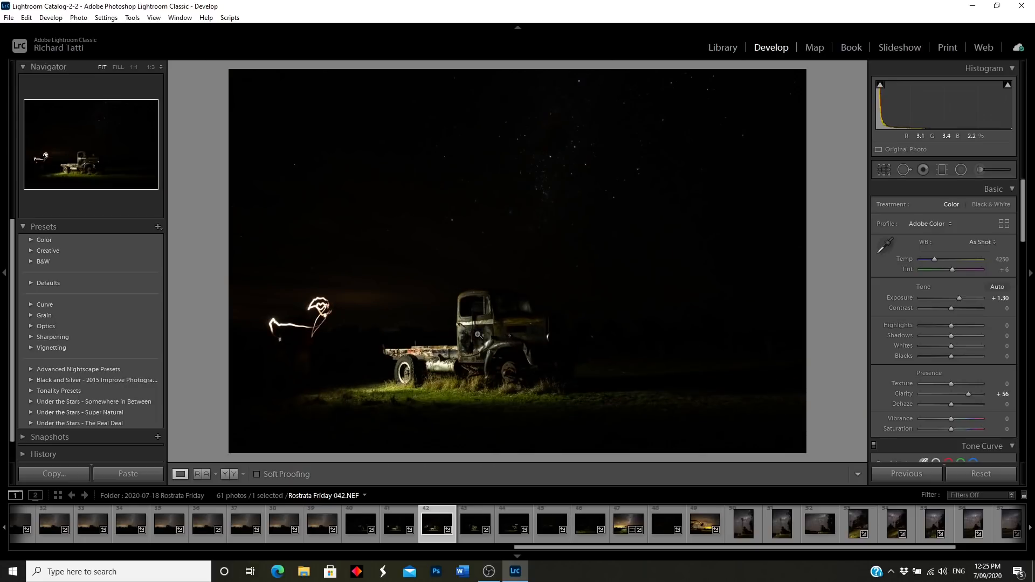
pyautogui.click(670, 345)
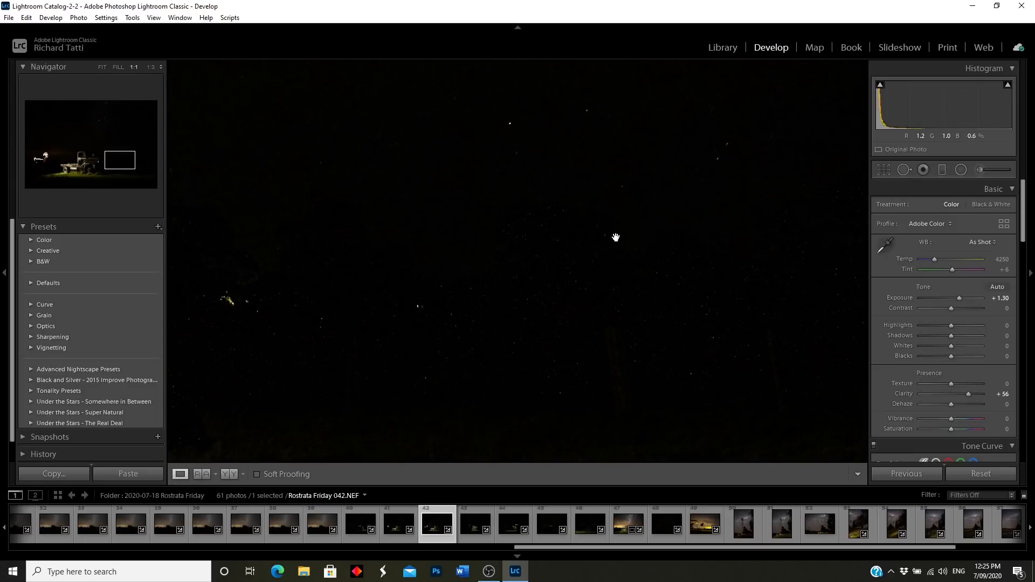
pyautogui.click(514, 343)
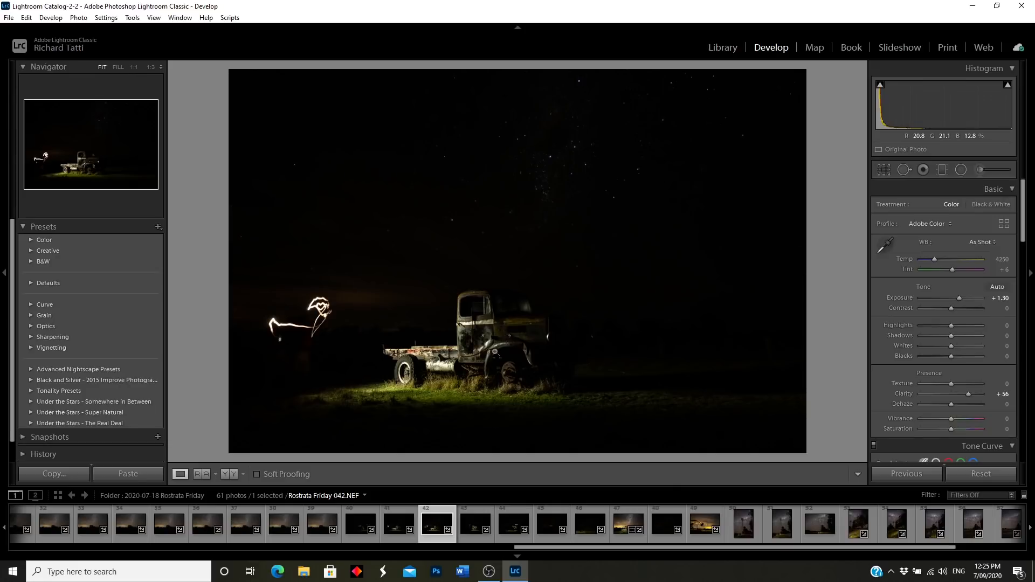
# Step: Open frame 044 and inspect its grille, light trail and headlight at 1:1, returning to fit
pyautogui.click(508, 538)
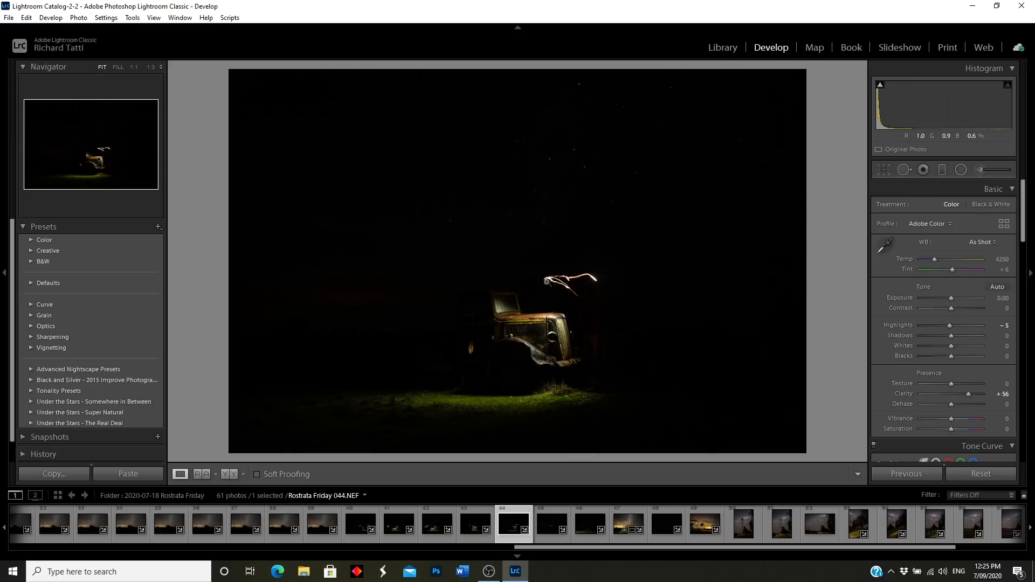
pyautogui.click(547, 282)
pyautogui.scroll(-4, 534, 297)
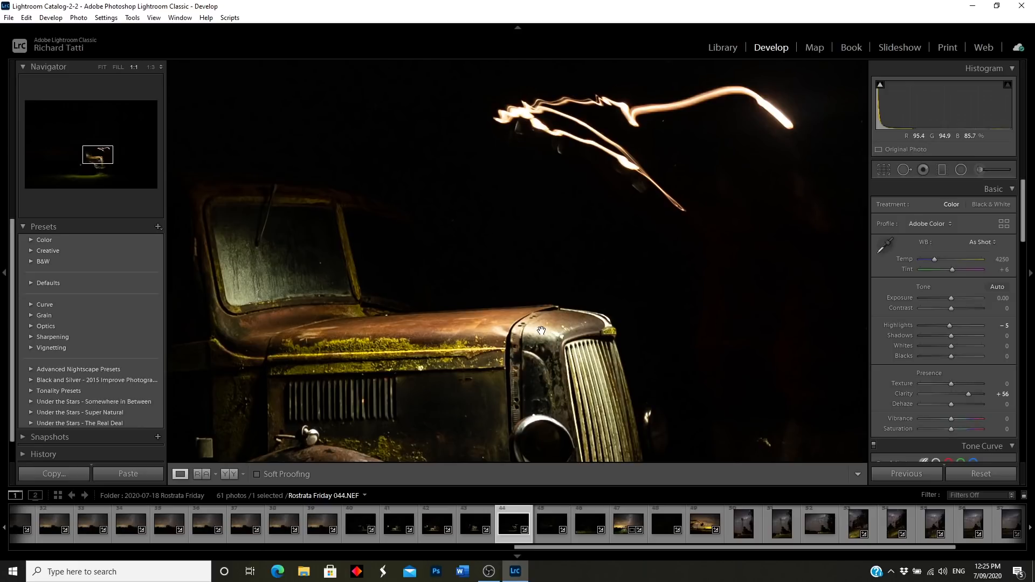
pyautogui.moveTo(484, 356); pyautogui.dragTo(490, 297)
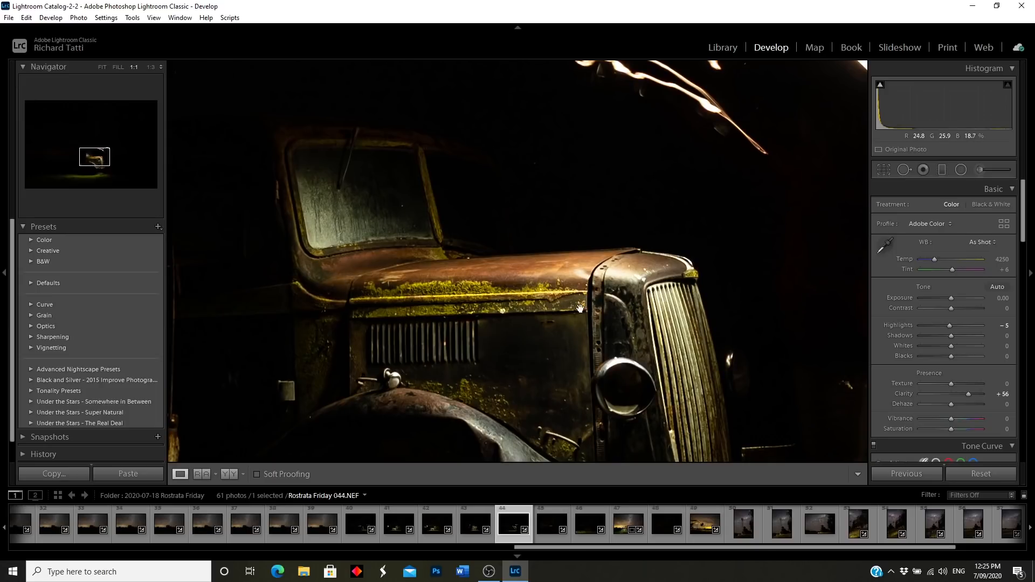
pyautogui.click(636, 304)
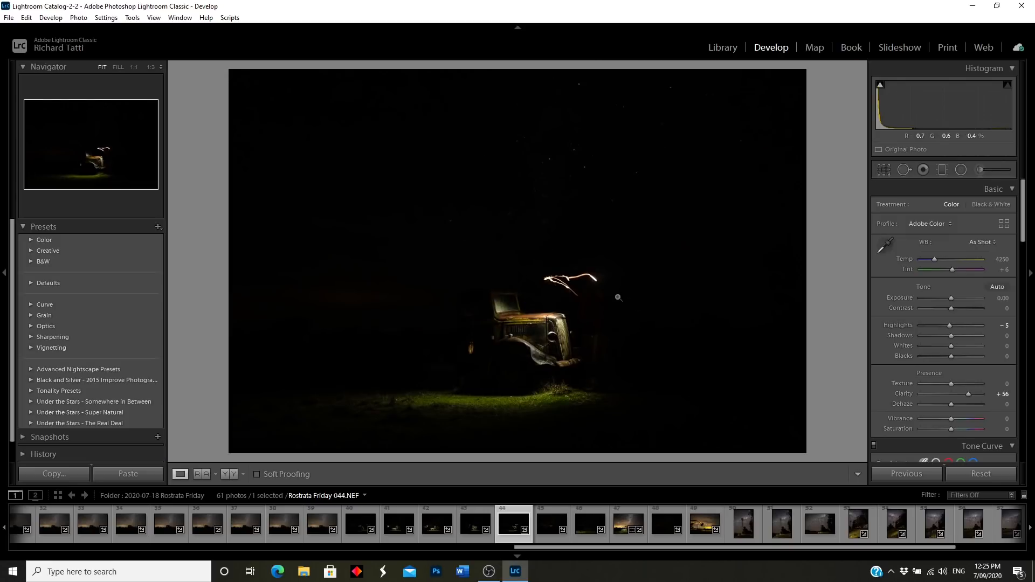
pyautogui.click(555, 326)
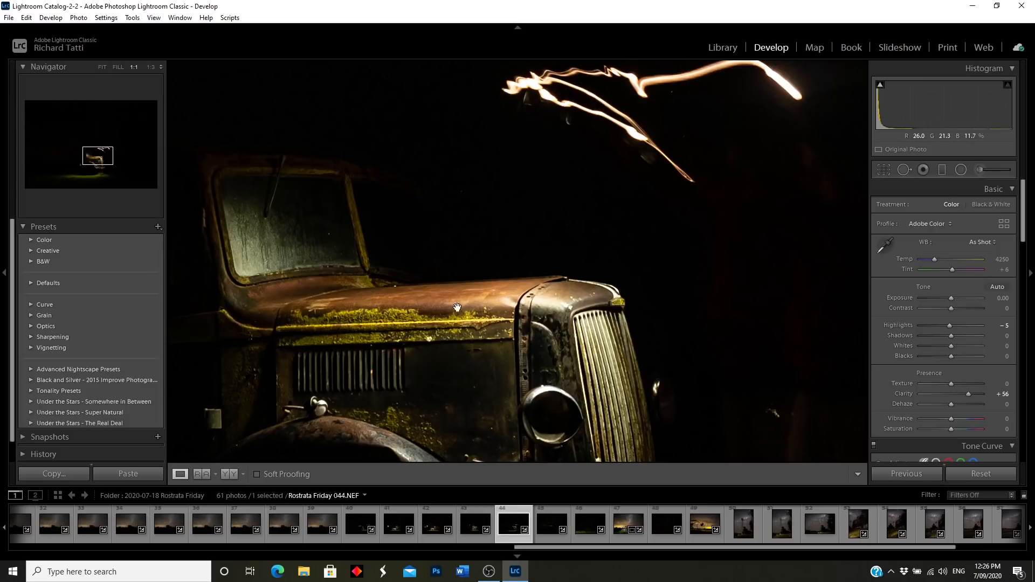
pyautogui.click(559, 311)
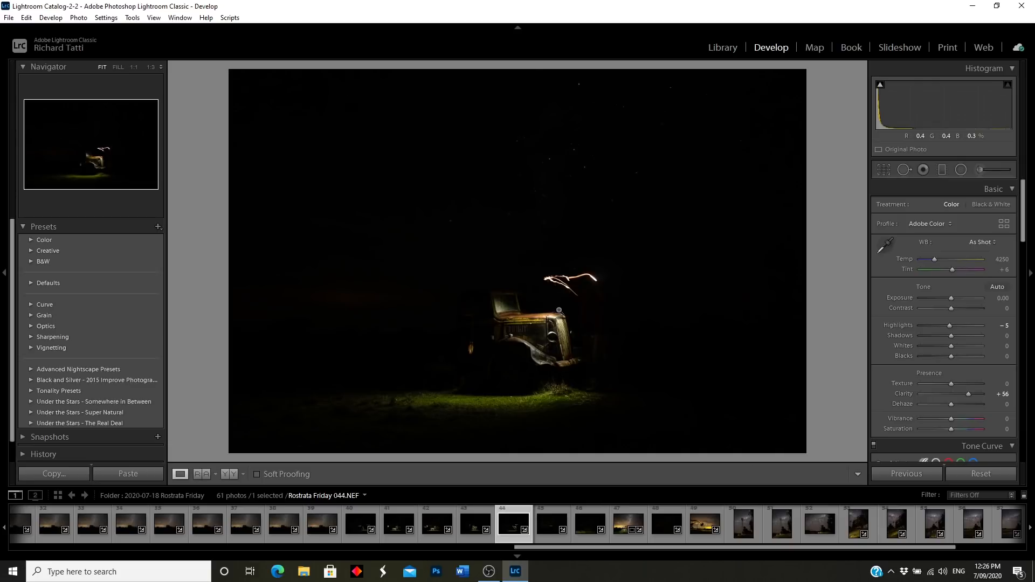
# Step: Open frame 045 and inspect the lit truck windows at 1:1
pyautogui.click(552, 539)
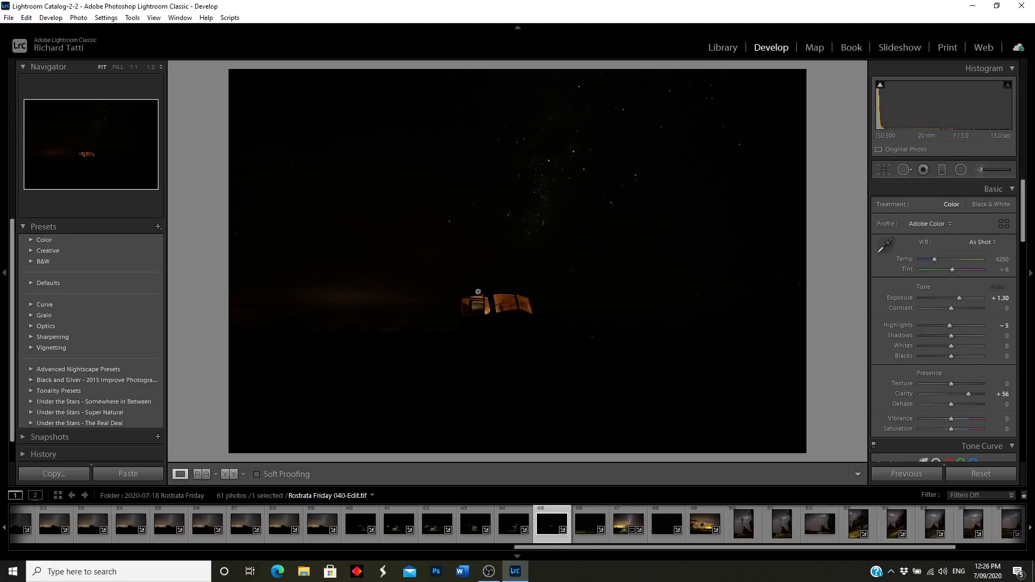
pyautogui.click(512, 310)
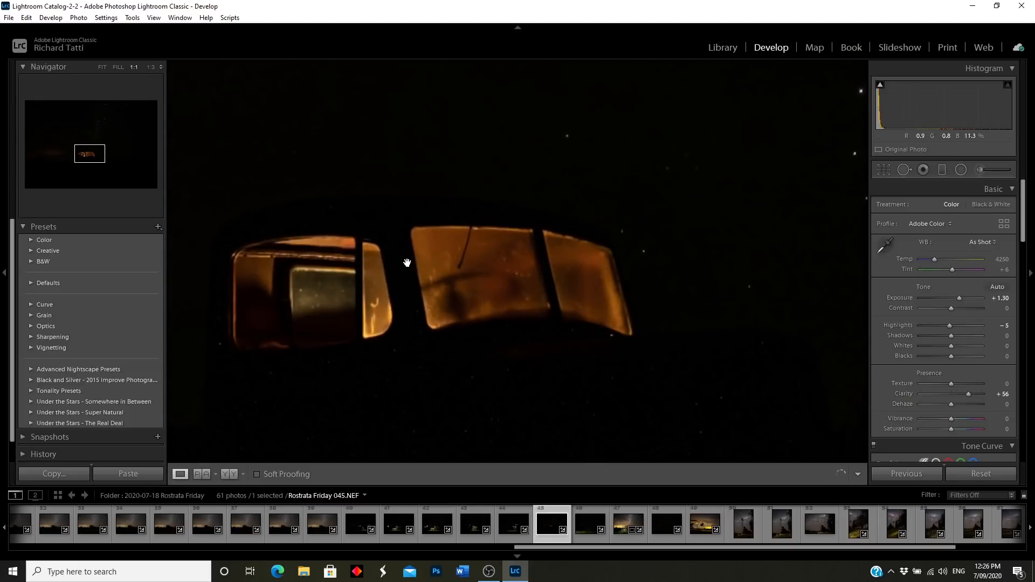
pyautogui.moveTo(431, 348); pyautogui.dragTo(455, 269)
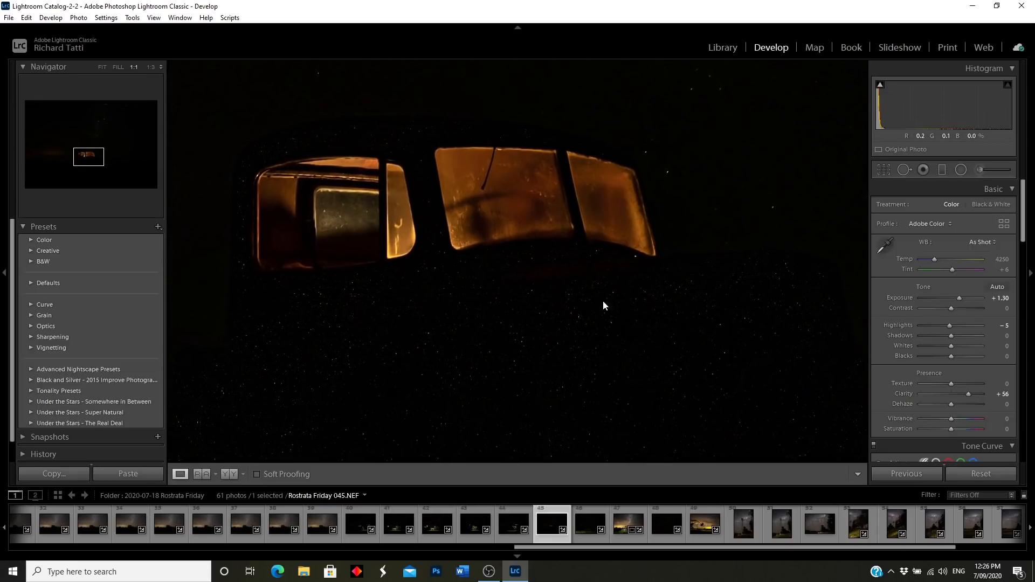
pyautogui.moveTo(483, 220); pyautogui.dragTo(528, 292)
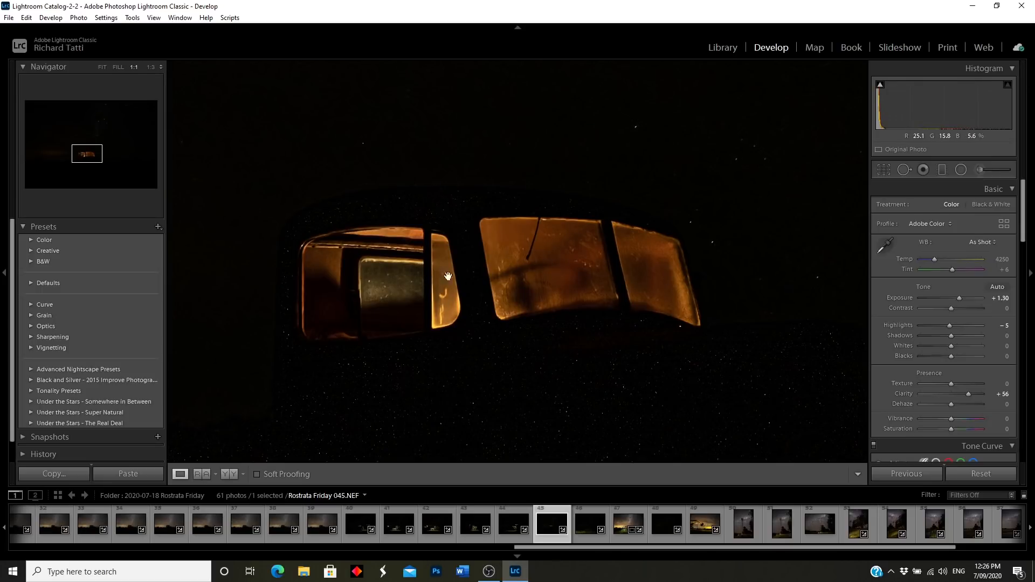
pyautogui.click(532, 286)
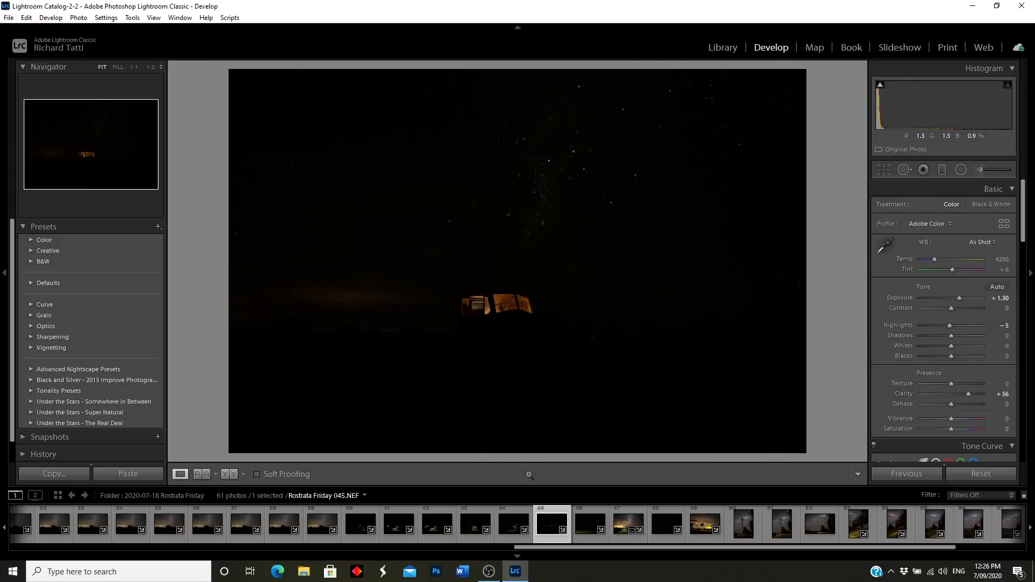
# Step: Move to frame 046 and inspect the lit grass and truck at full size
pyautogui.press('Right')
pyautogui.moveTo(436, 420); pyautogui.dragTo(514, 278)
pyautogui.moveTo(417, 351); pyautogui.dragTo(527, 380)
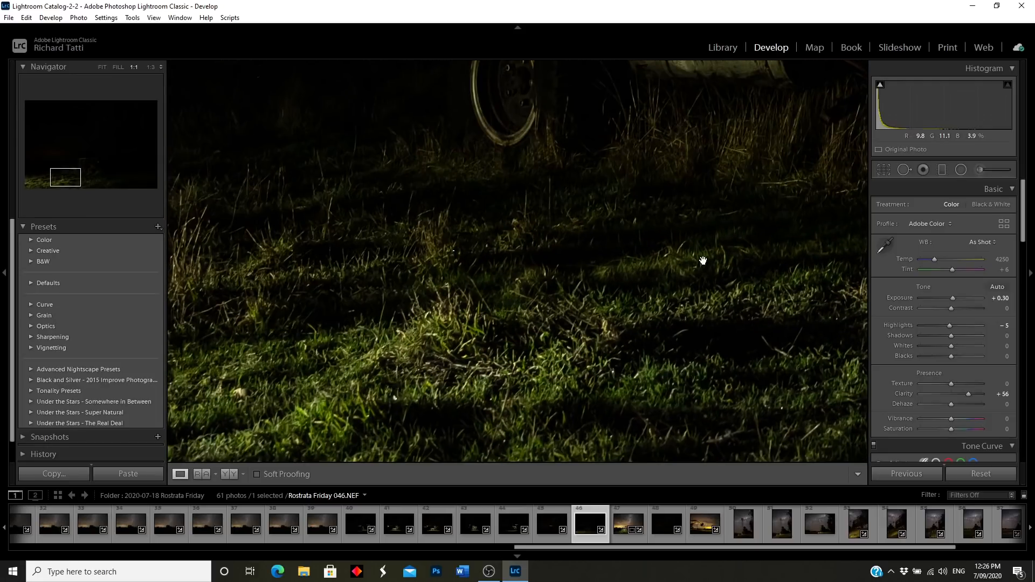
pyautogui.moveTo(702, 258); pyautogui.dragTo(444, 331)
pyautogui.moveTo(559, 268); pyautogui.dragTo(616, 382)
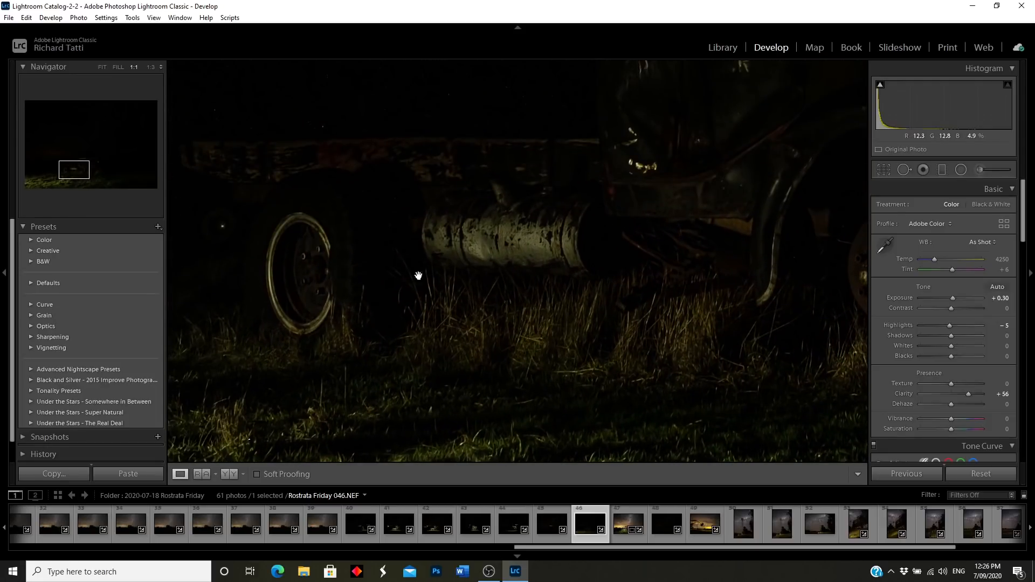
pyautogui.moveTo(587, 328); pyautogui.dragTo(444, 217)
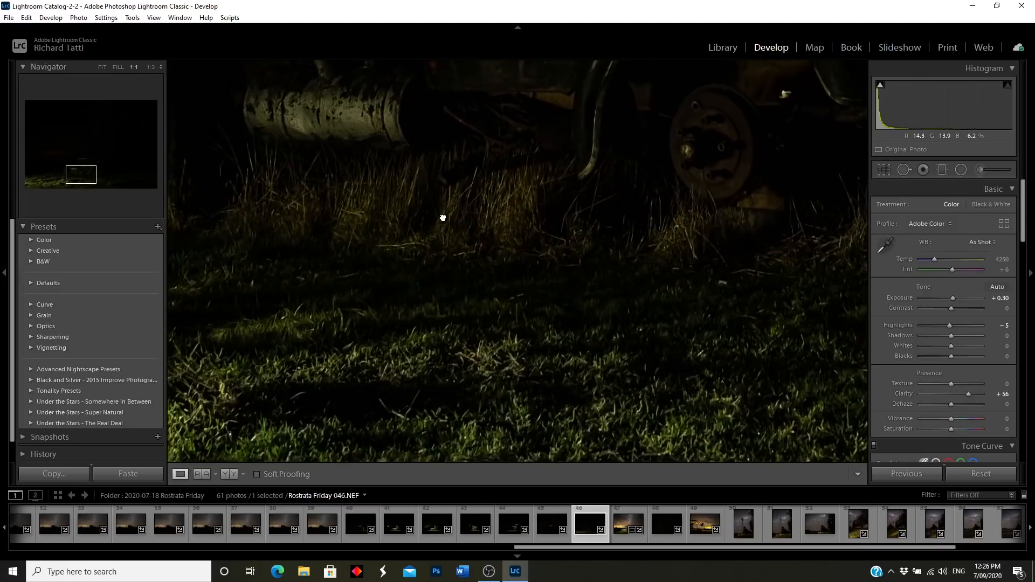
pyautogui.click(544, 377)
# Step: Check frame 047's lower-right grass and starry sky at 1:1, then return to frame 042
pyautogui.click(660, 537)
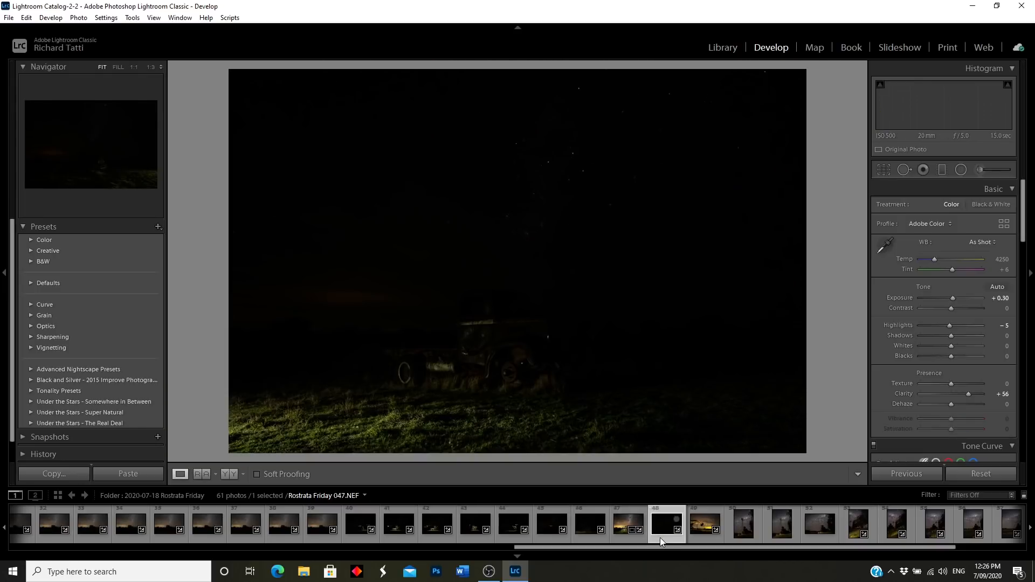
pyautogui.click(754, 403)
pyautogui.moveTo(739, 345); pyautogui.dragTo(699, 357)
pyautogui.moveTo(707, 176); pyautogui.dragTo(710, 298)
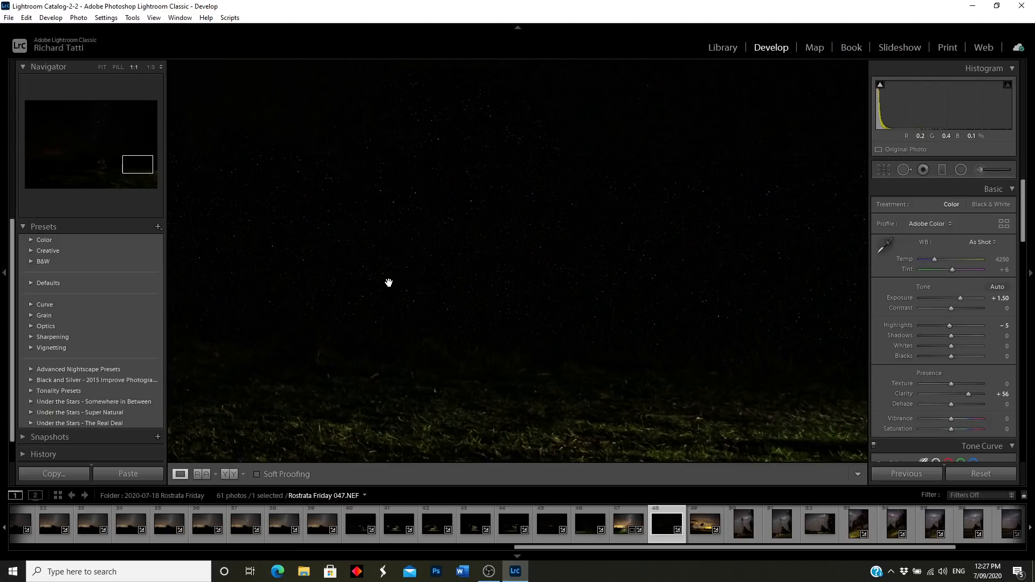
pyautogui.click(654, 296)
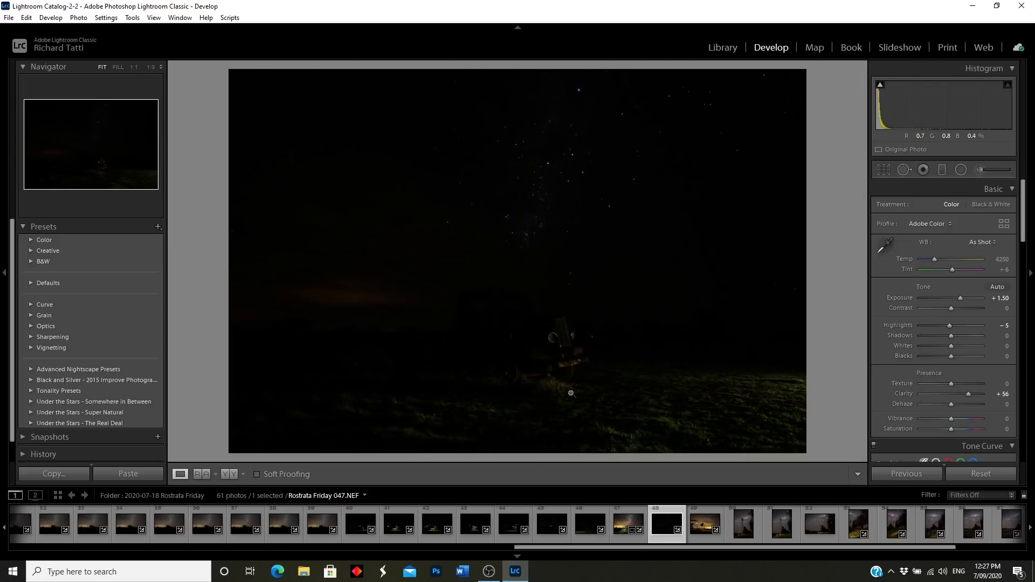
pyautogui.click(438, 524)
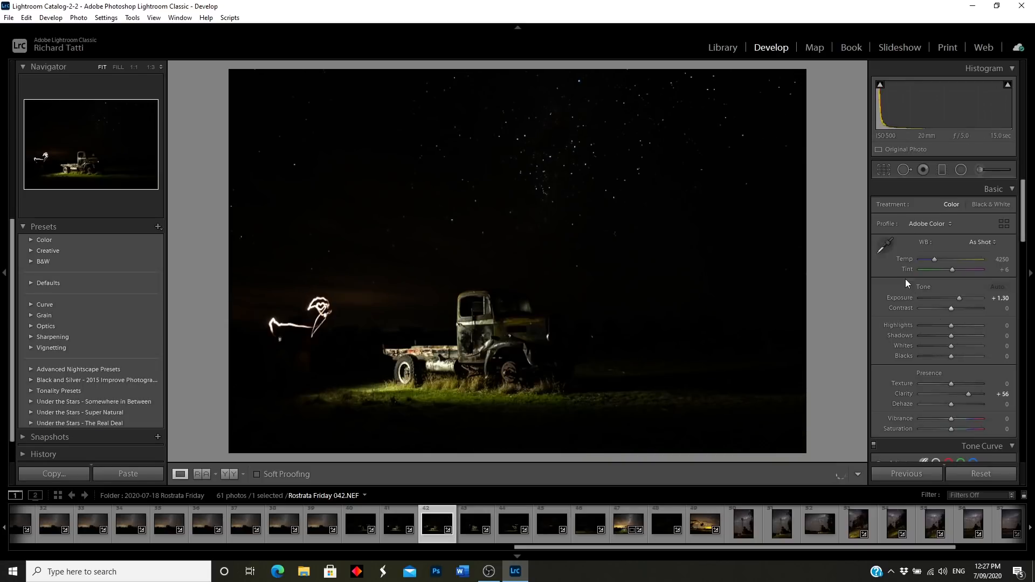
pyautogui.click(228, 474)
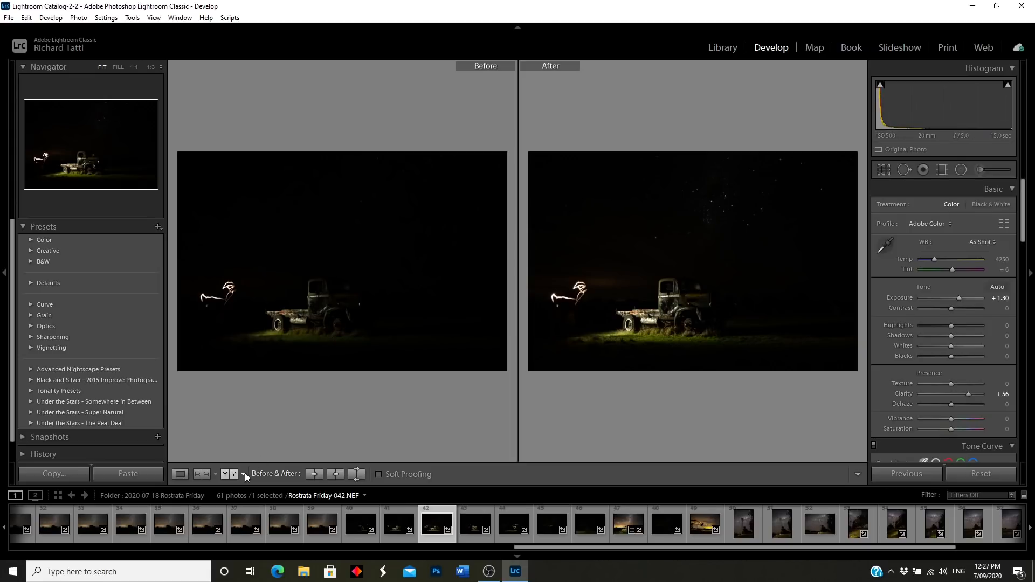
pyautogui.click(180, 474)
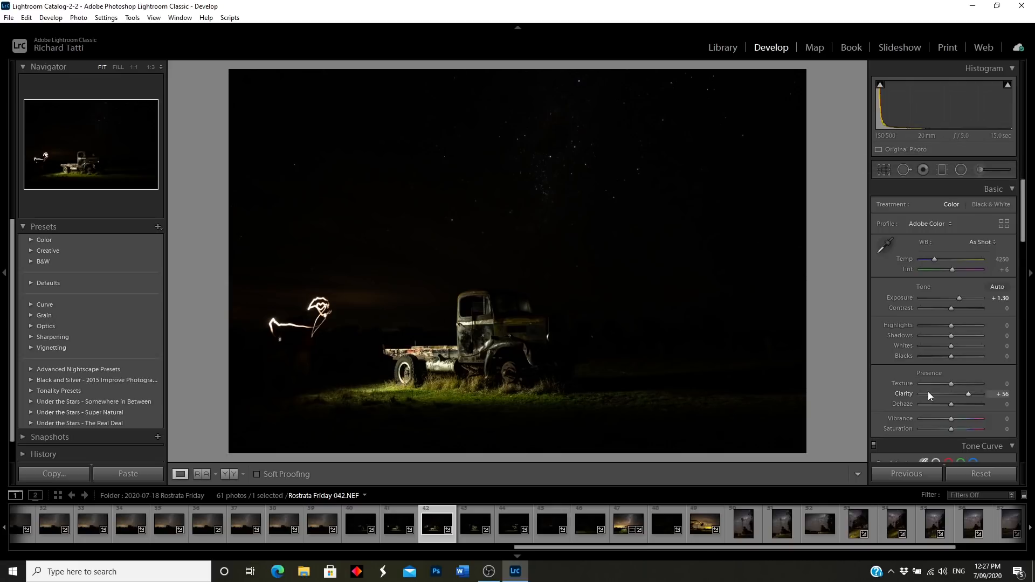
pyautogui.click(445, 364)
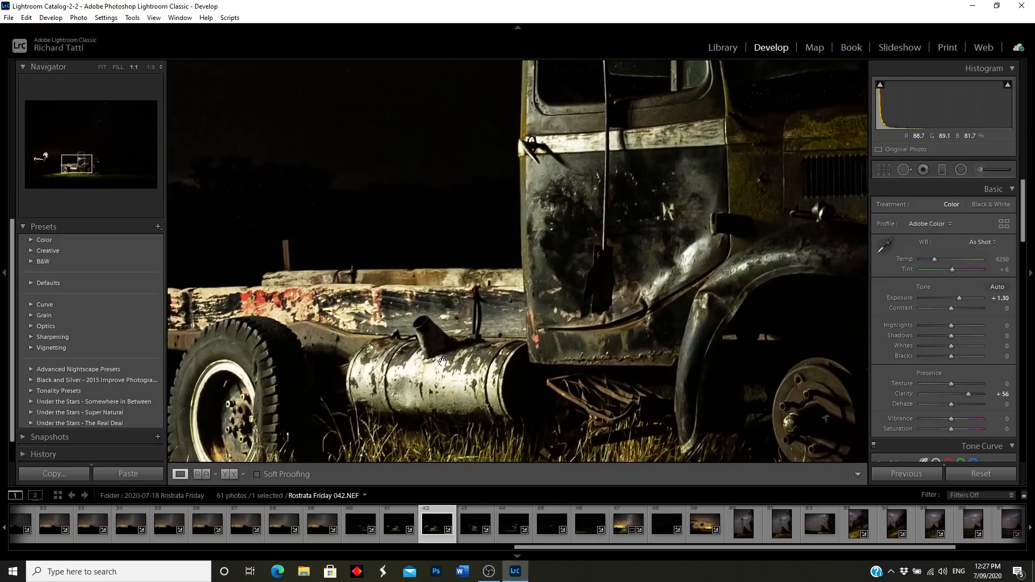
pyautogui.moveTo(454, 366); pyautogui.dragTo(428, 333)
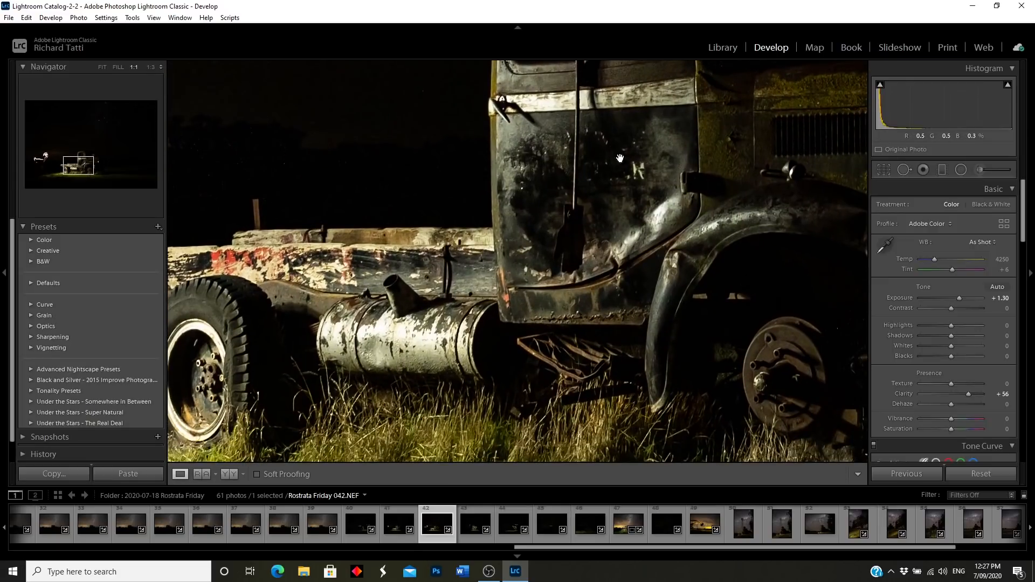
pyautogui.moveTo(338, 339); pyautogui.dragTo(415, 343)
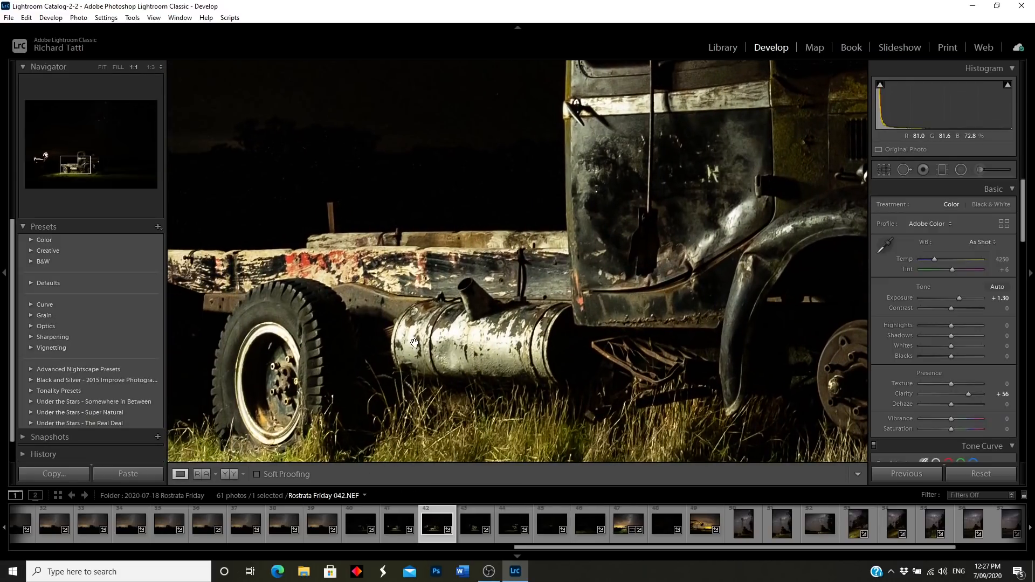
pyautogui.click(551, 311)
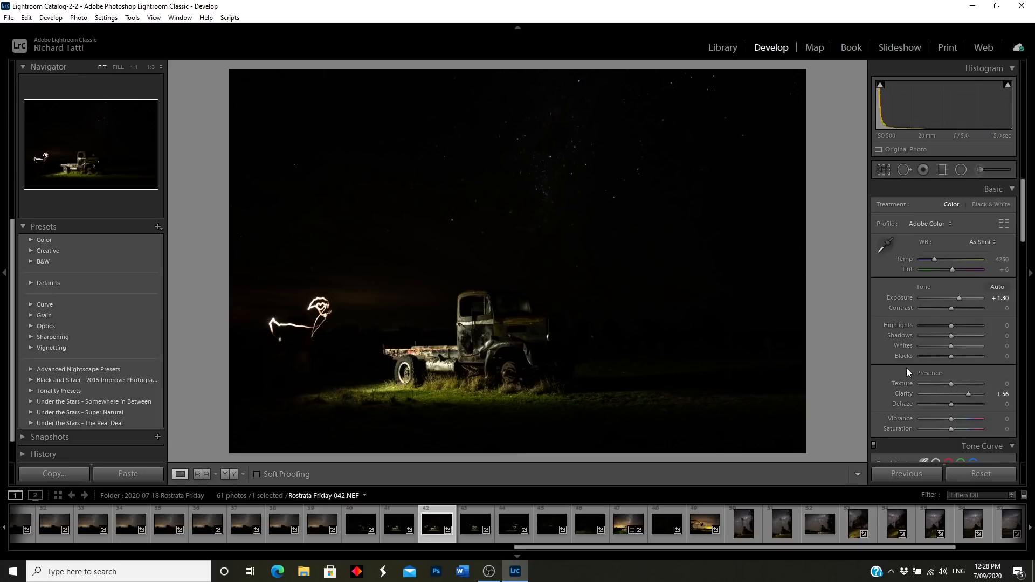
pyautogui.scroll(-10, 907, 368)
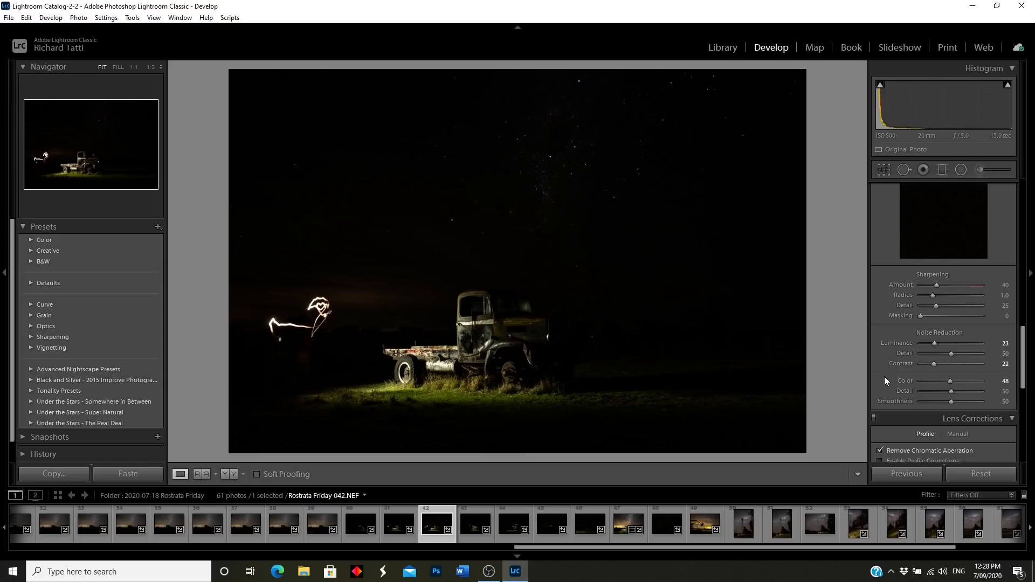
pyautogui.scroll(10, 884, 380)
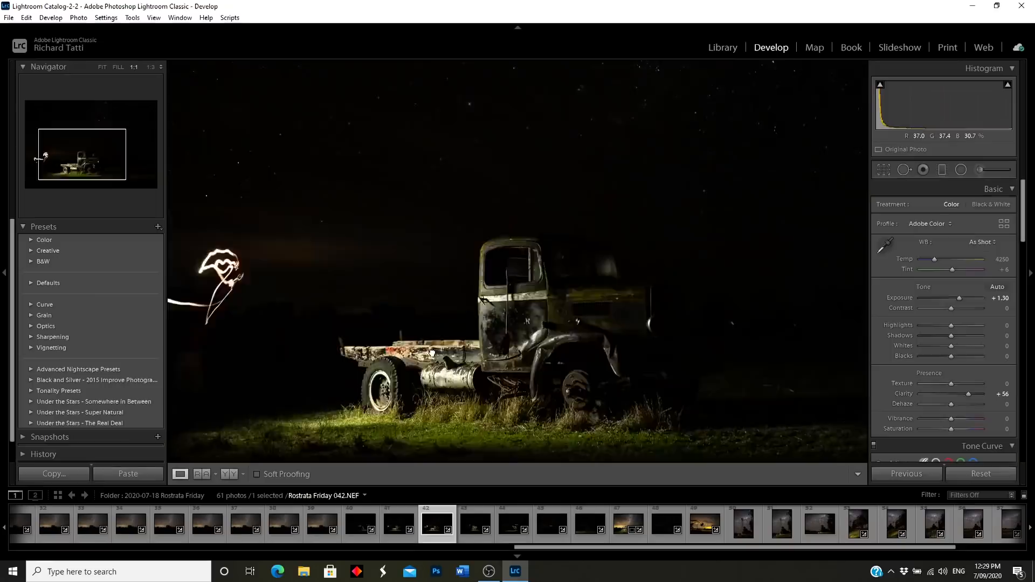
pyautogui.click(434, 353)
pyautogui.moveTo(539, 371); pyautogui.dragTo(437, 348)
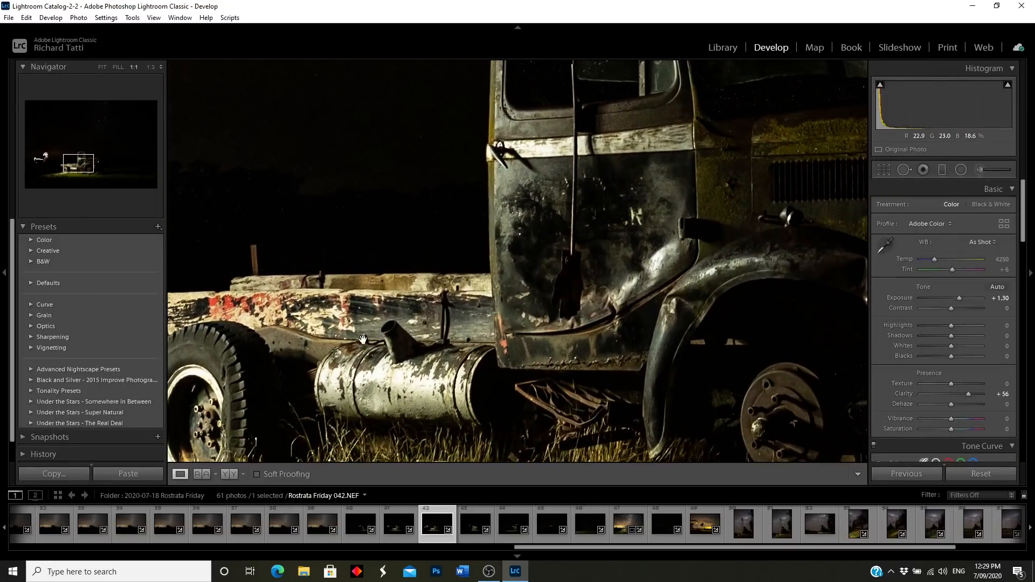
pyautogui.moveTo(553, 307); pyautogui.dragTo(390, 390)
pyautogui.moveTo(629, 338); pyautogui.dragTo(418, 425)
pyautogui.click(414, 429)
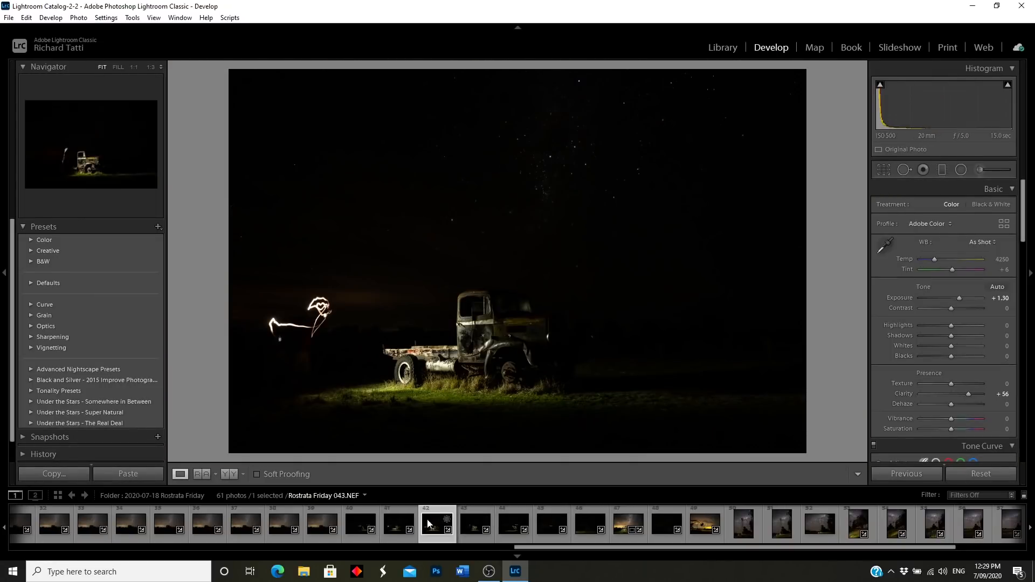
# Step: Reopen frame 040 and check the truck's front and grille at 1:1 before returning to fit
pyautogui.click(364, 539)
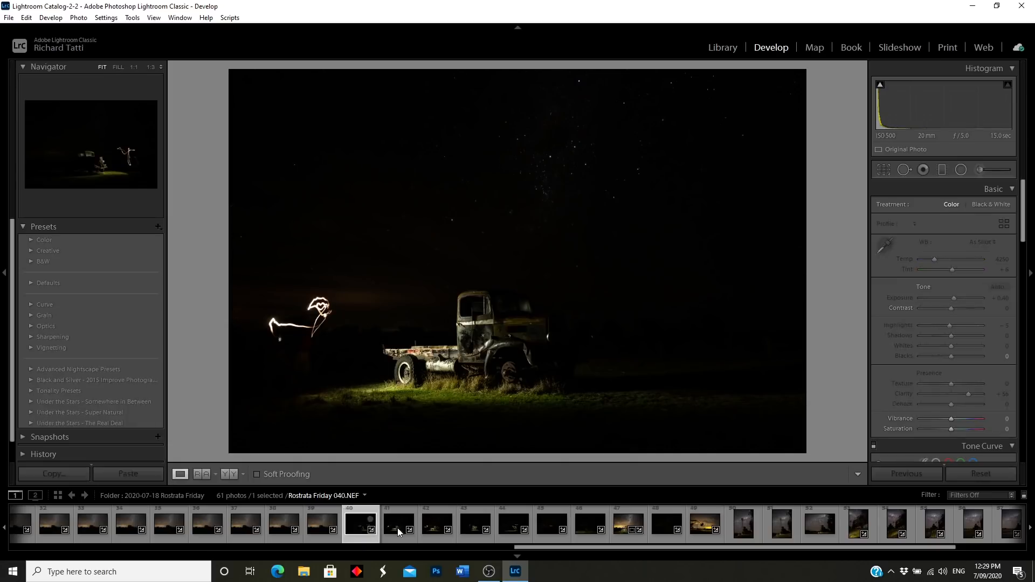
pyautogui.click(531, 334)
pyautogui.moveTo(531, 335); pyautogui.dragTo(611, 272)
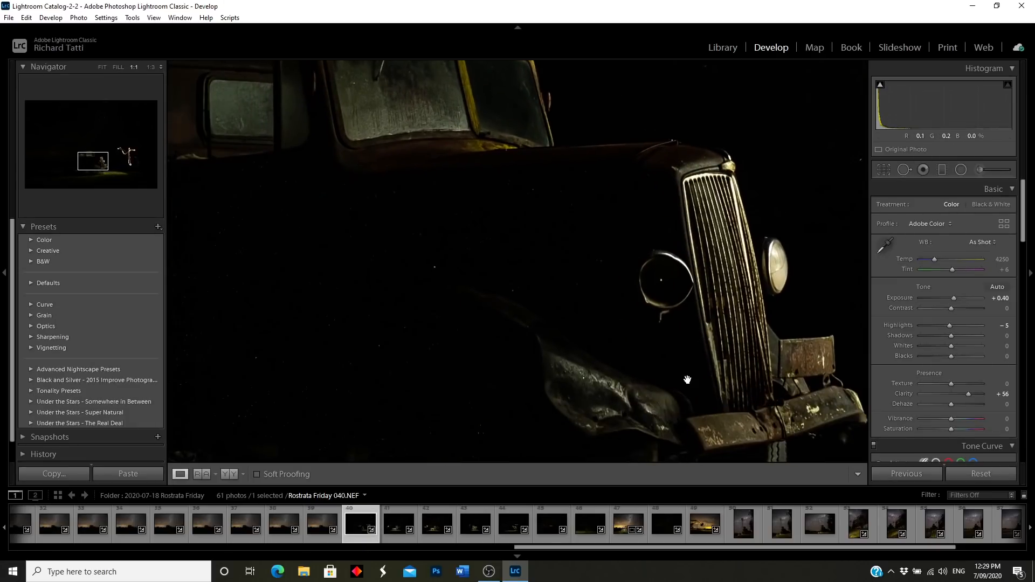
pyautogui.moveTo(696, 381); pyautogui.dragTo(686, 336)
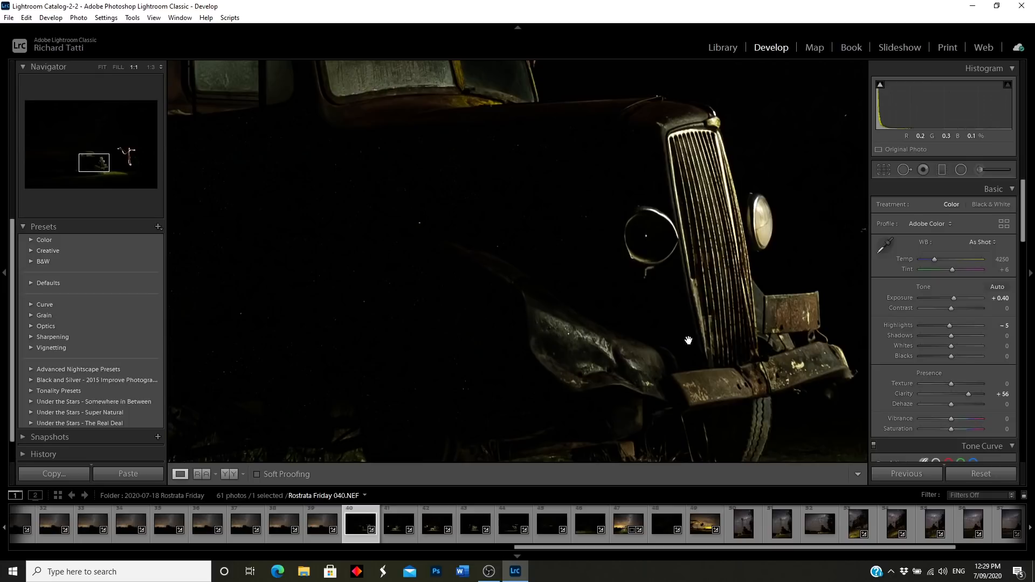
pyautogui.click(703, 212)
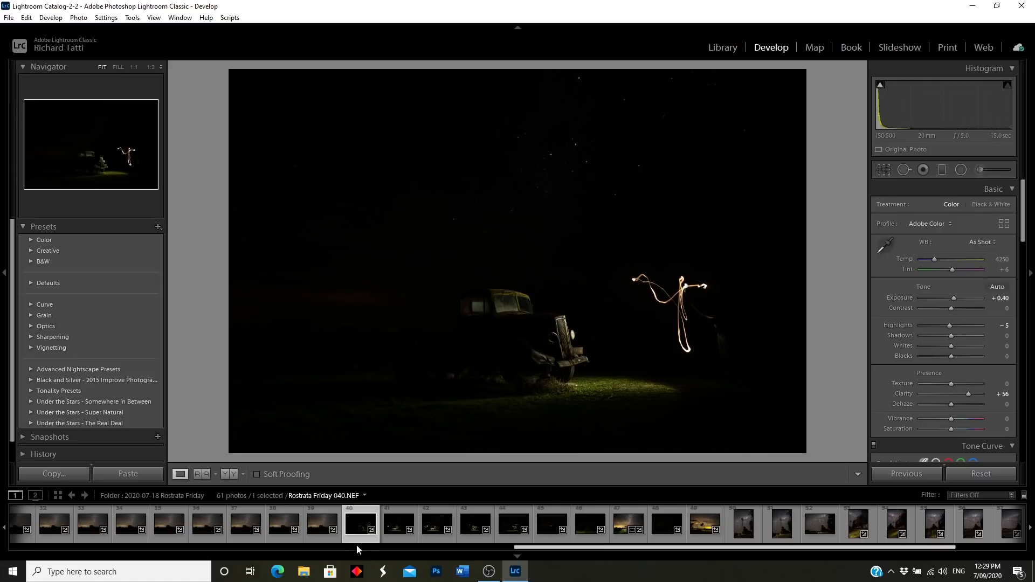
# Step: Add frames 041–047 to the selection with 040 and use Edit In > Open as Layers in Photoshop
pyautogui.keyDown('ctrl'); pyautogui.click(390, 538); pyautogui.keyUp('ctrl')
pyautogui.keyDown('ctrl'); pyautogui.click(432, 536); pyautogui.keyUp('ctrl')
pyautogui.keyDown('ctrl'); pyautogui.click(476, 540); pyautogui.keyUp('ctrl')
pyautogui.keyDown('ctrl'); pyautogui.click(512, 540); pyautogui.keyUp('ctrl')
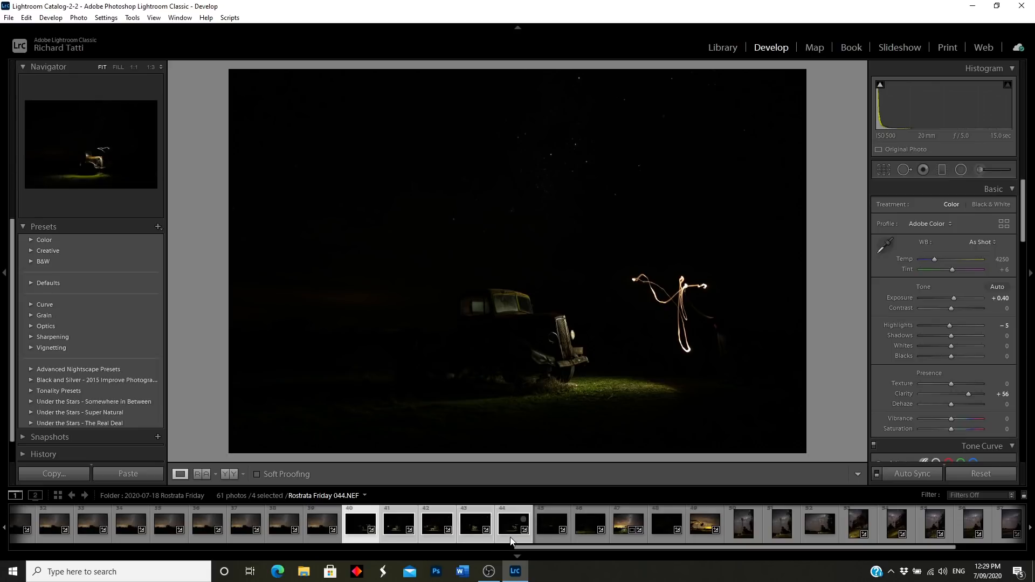
pyautogui.keyDown('ctrl'); pyautogui.click(552, 537); pyautogui.keyUp('ctrl')
pyautogui.keyDown('ctrl'); pyautogui.click(588, 535); pyautogui.keyUp('ctrl')
pyautogui.keyDown('ctrl'); pyautogui.click(663, 535); pyautogui.keyUp('ctrl')
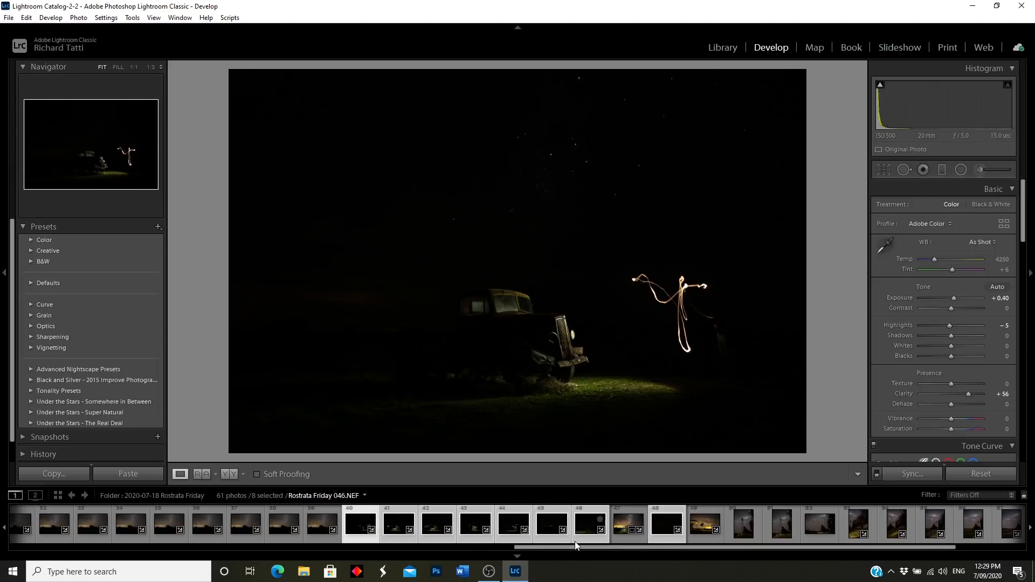
pyautogui.rightClick(511, 537)
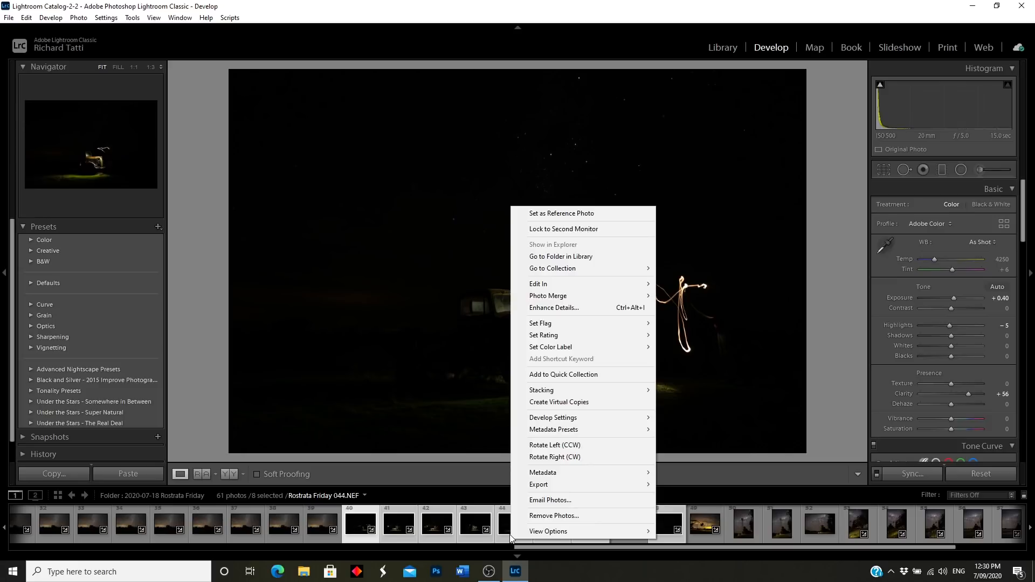
pyautogui.moveTo(555, 286)
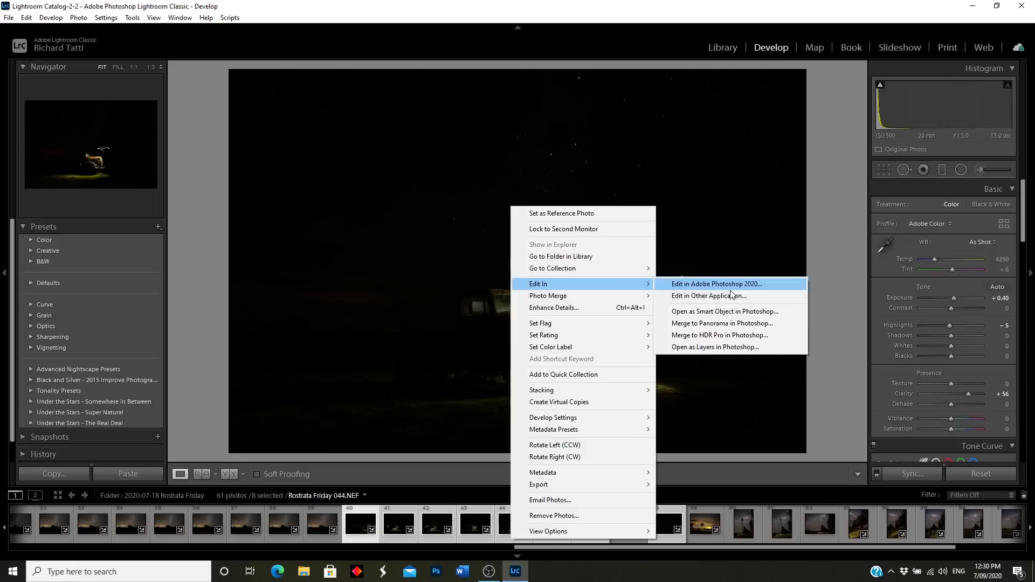
pyautogui.click(715, 347)
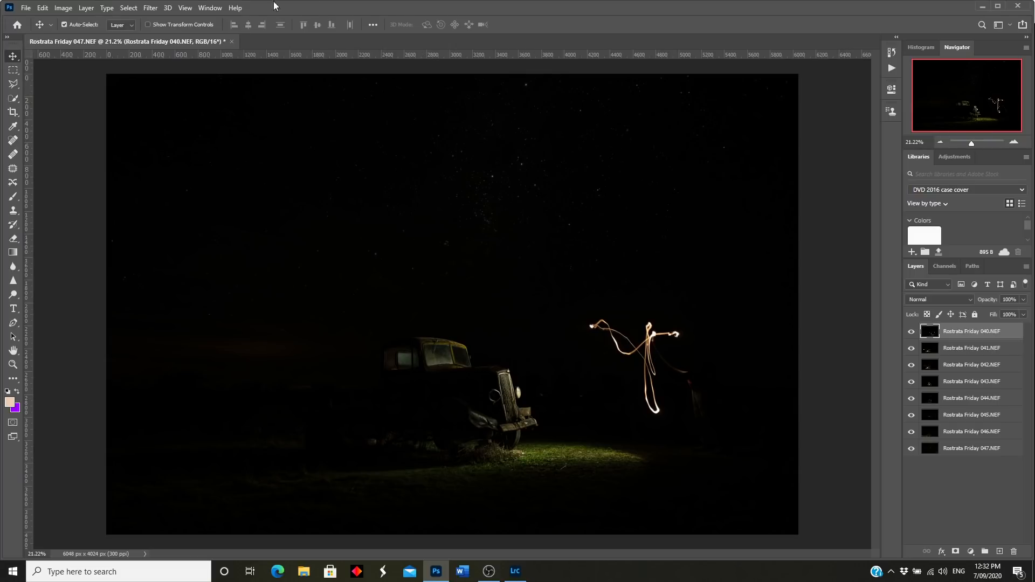
# Step: Open Sequator truck sky 2.tif from the truck sky tiffs folder and select all of it
pyautogui.click(25, 8)
pyautogui.click(26, 7)
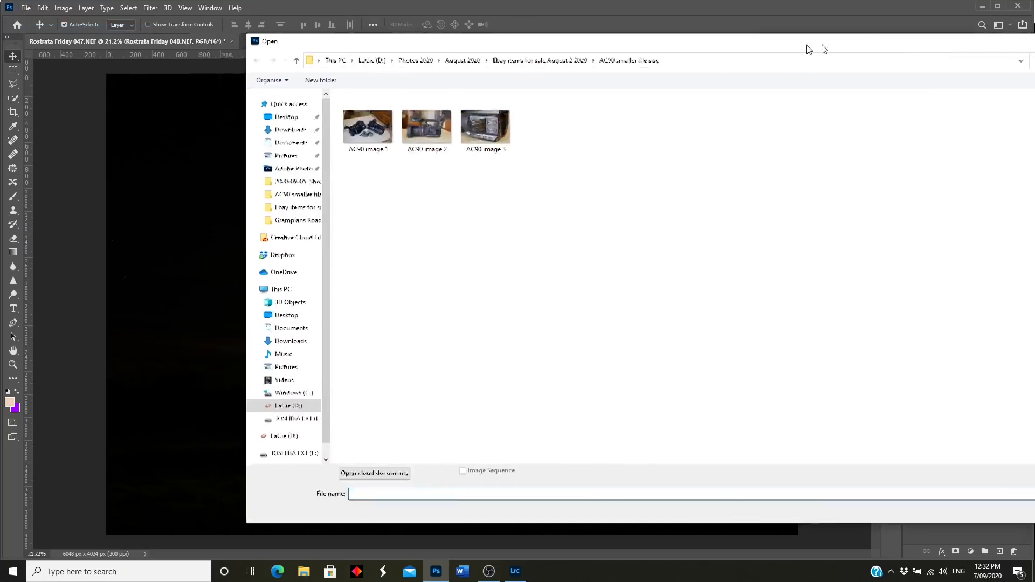
pyautogui.moveTo(810, 45); pyautogui.dragTo(676, 54)
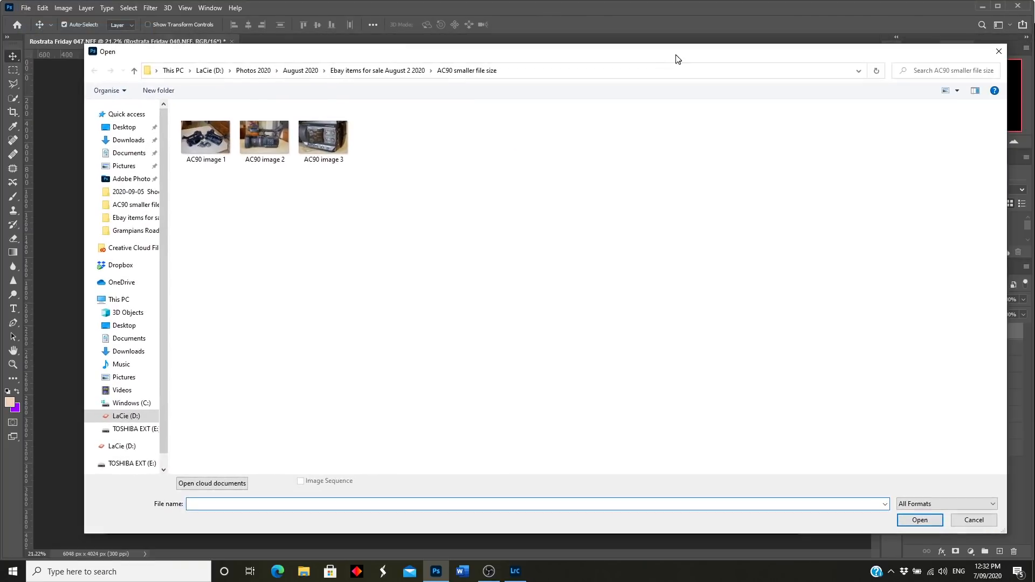
pyautogui.click(134, 71)
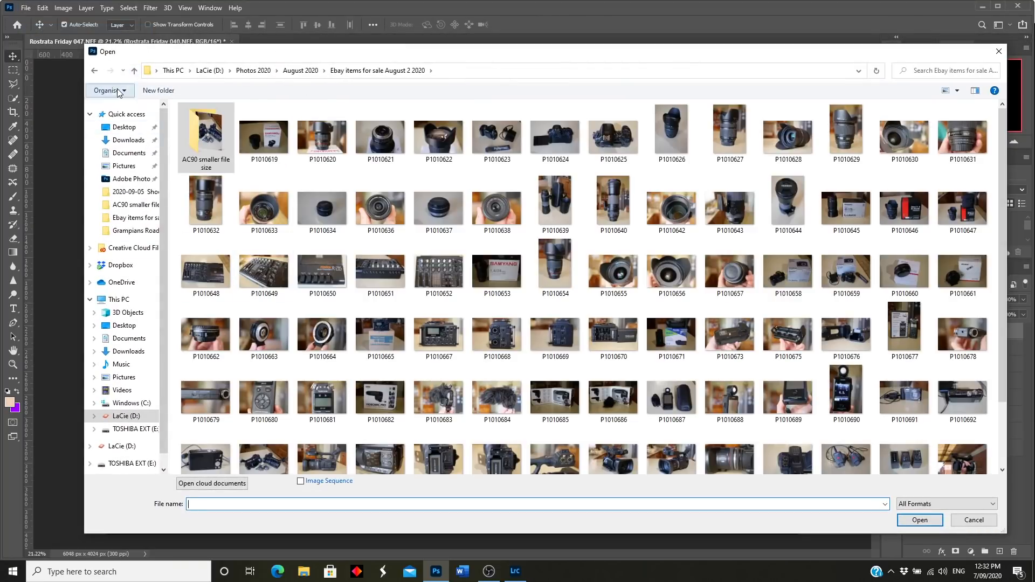
pyautogui.click(134, 70)
pyautogui.click(134, 70)
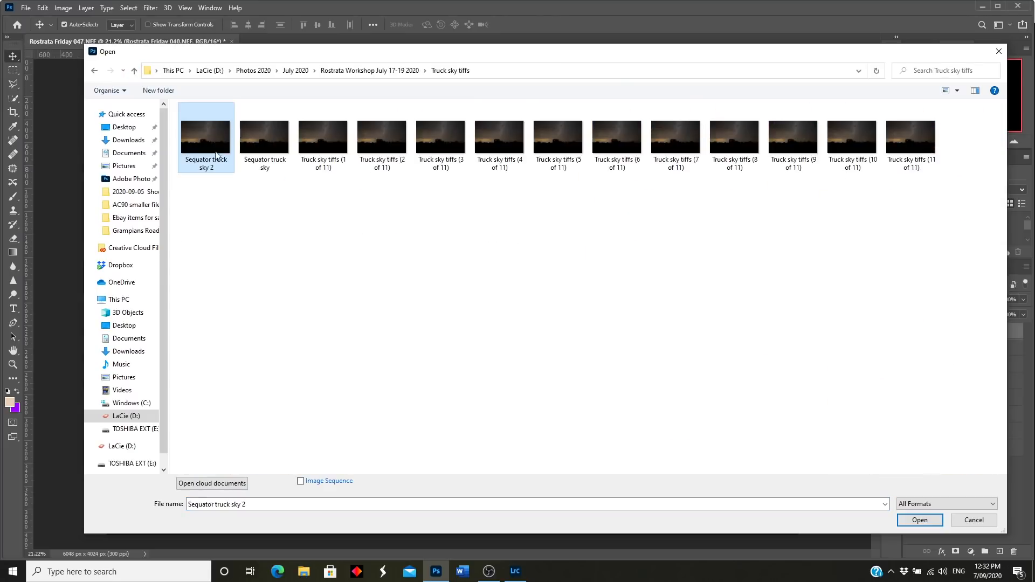
pyautogui.click(925, 520)
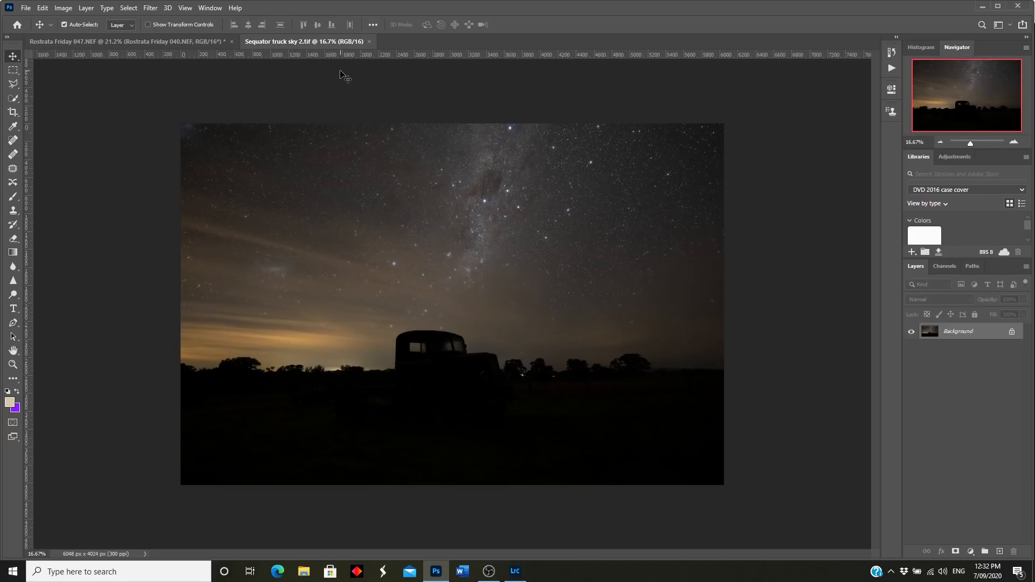
pyautogui.hotkey('ctrl', 'a')
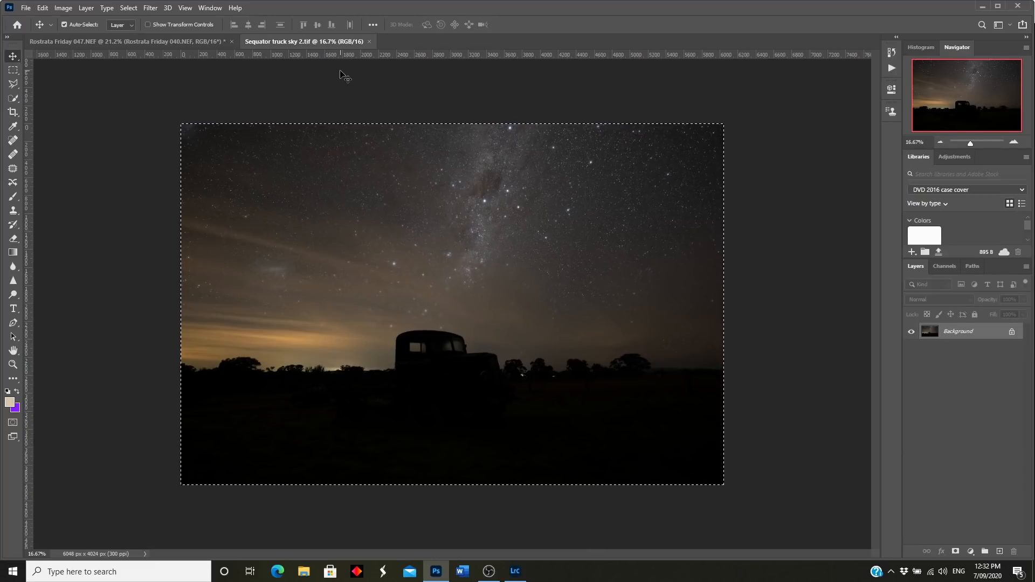
# Step: Copy the sky image and paste it into the Rostrata truck document as Layer 1
pyautogui.click(42, 7)
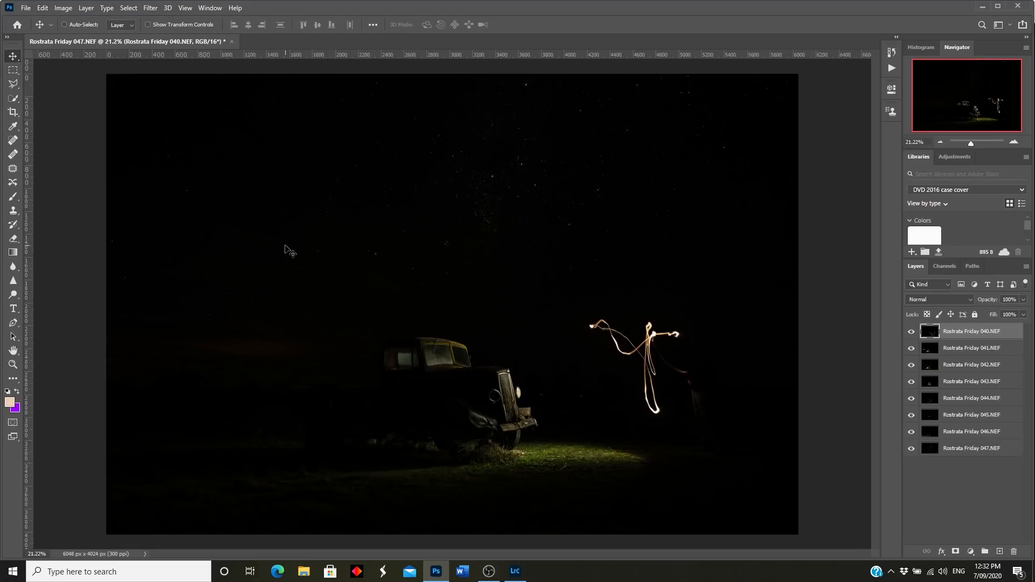
pyautogui.hotkey('ctrl', 'v')
pyautogui.click(42, 8)
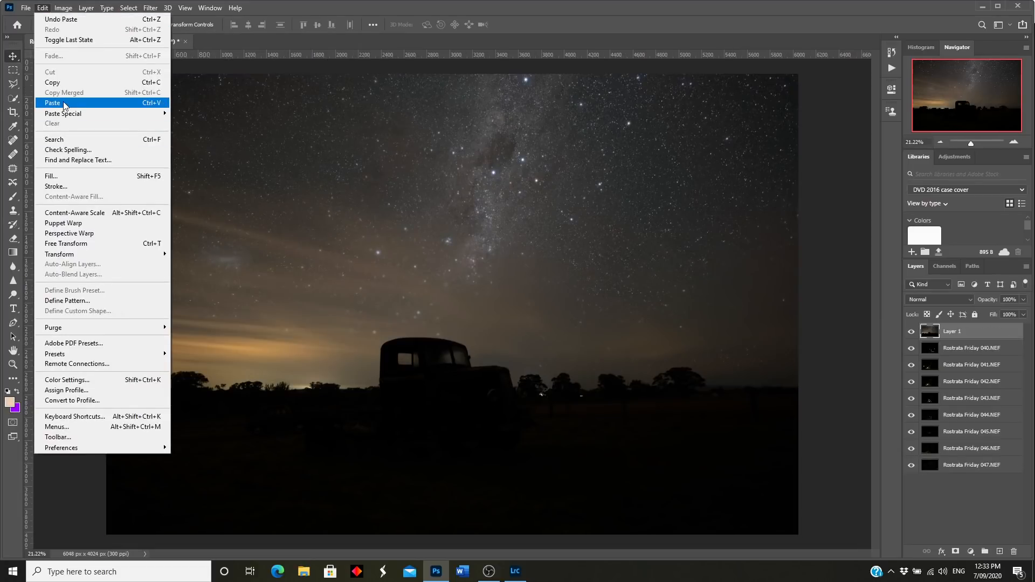
pyautogui.click(559, 22)
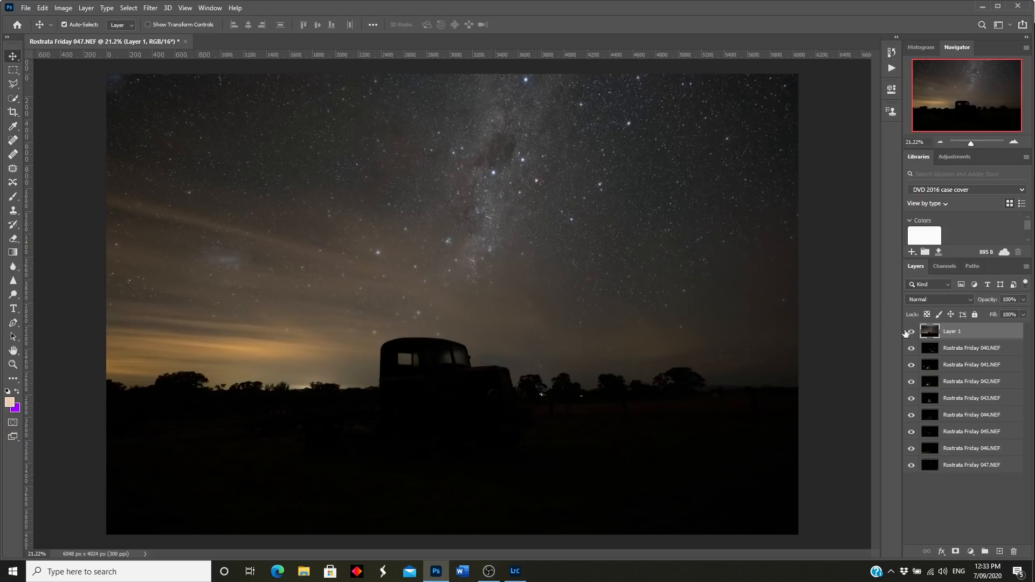
# Step: Move sky Layer 1 below all frames, preview frames 040–046 one by one, then select 040
pyautogui.moveTo(930, 335); pyautogui.dragTo(930, 470)
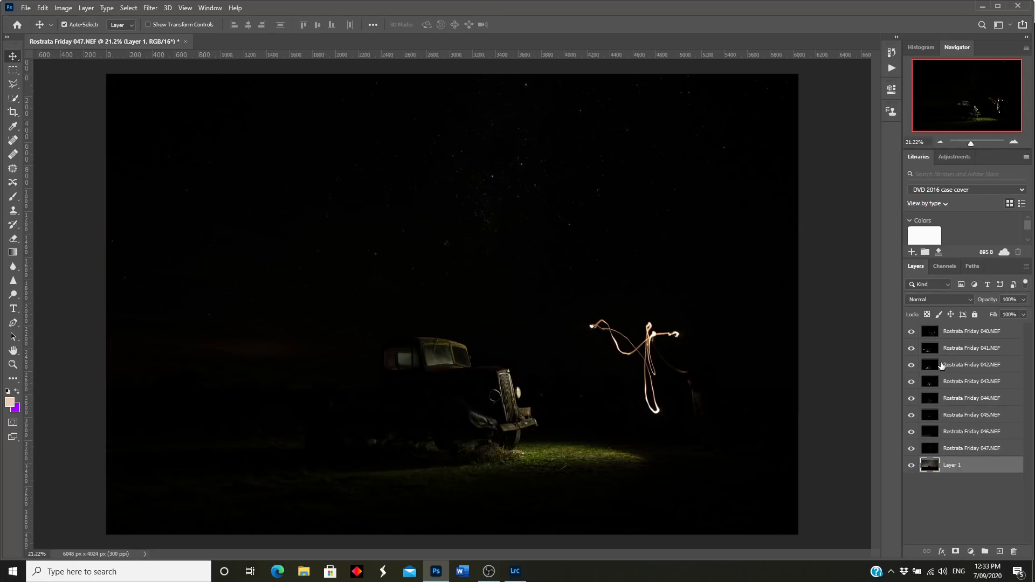
pyautogui.click(911, 331)
pyautogui.click(911, 348)
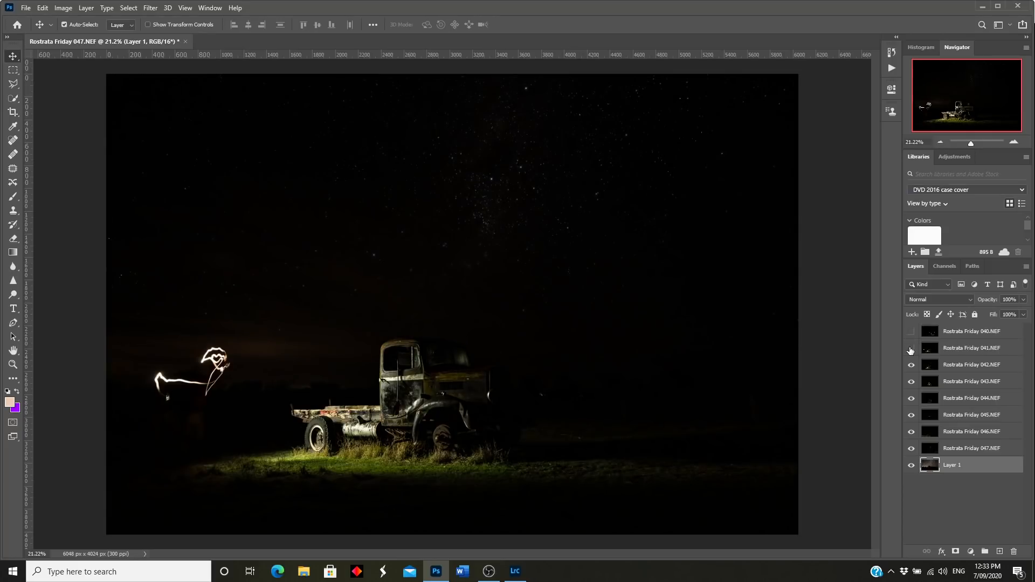
pyautogui.click(912, 365)
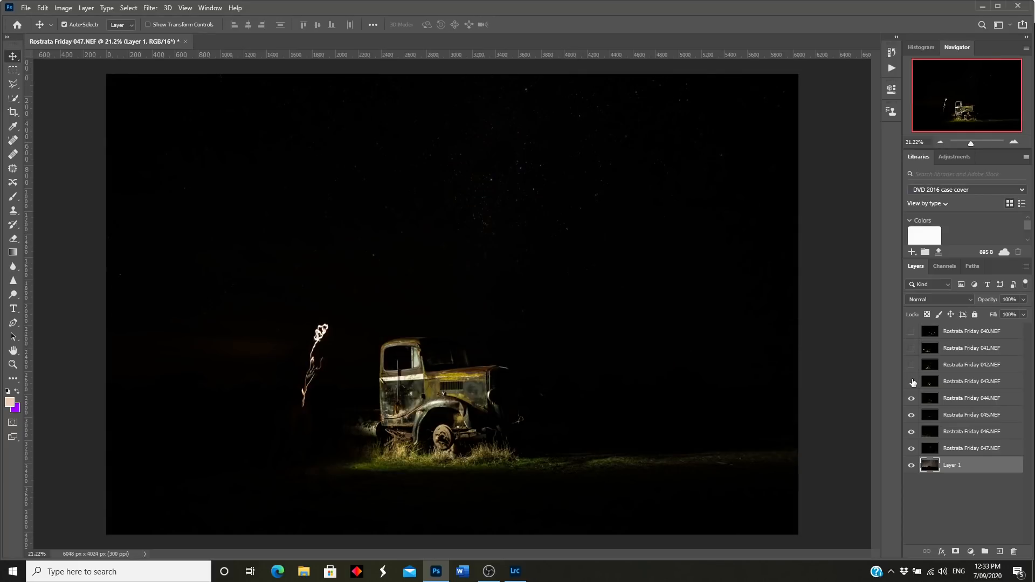
pyautogui.click(911, 382)
pyautogui.click(911, 399)
pyautogui.click(911, 415)
pyautogui.click(911, 432)
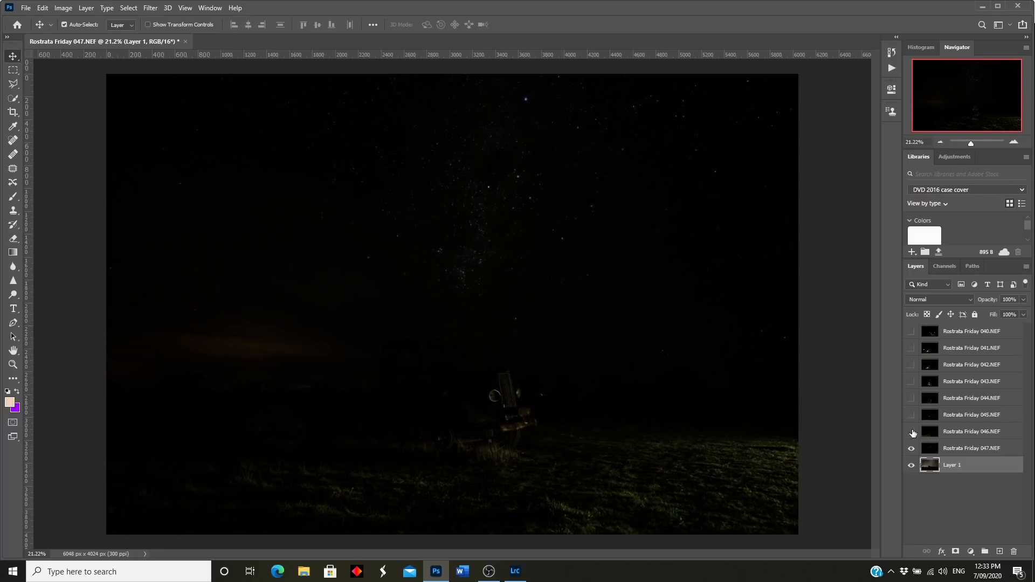
pyautogui.moveTo(912, 433); pyautogui.dragTo(911, 331)
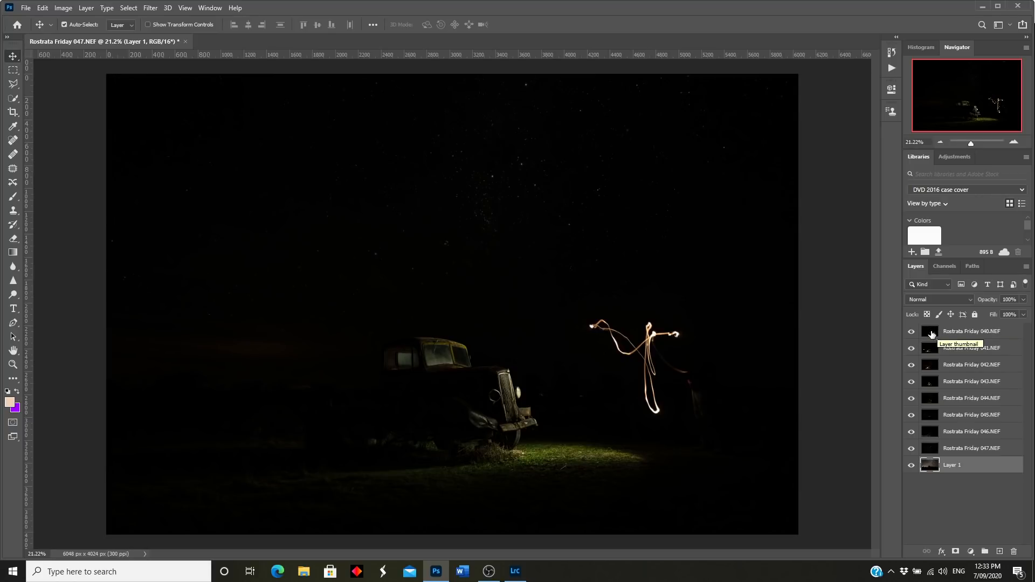
pyautogui.click(932, 335)
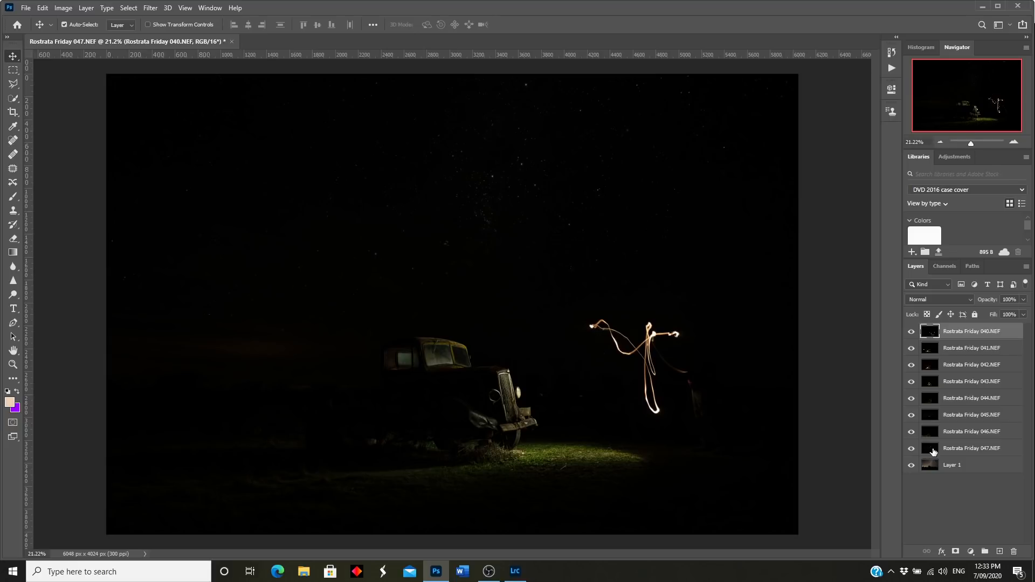
# Step: Select frames 040–047 and set their blend mode to Lighten
pyautogui.keyDown('shift'); pyautogui.click(929, 451); pyautogui.keyUp('shift')
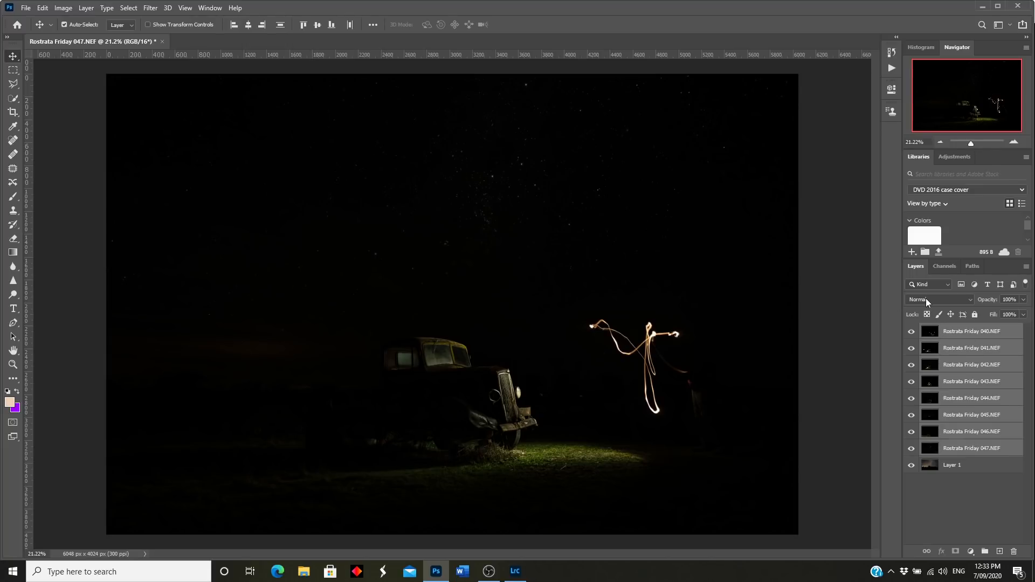
pyautogui.click(968, 299)
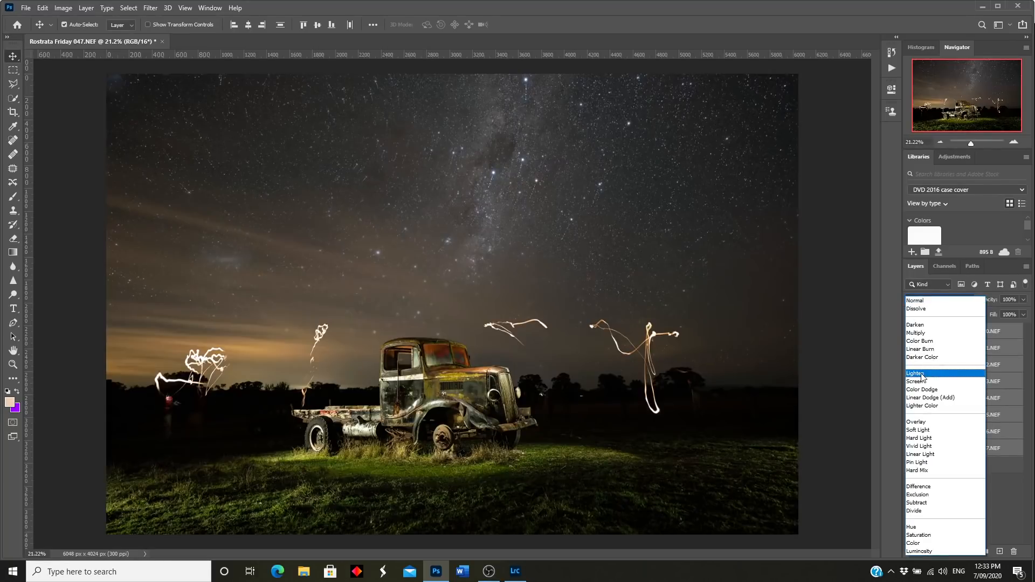
pyautogui.click(923, 374)
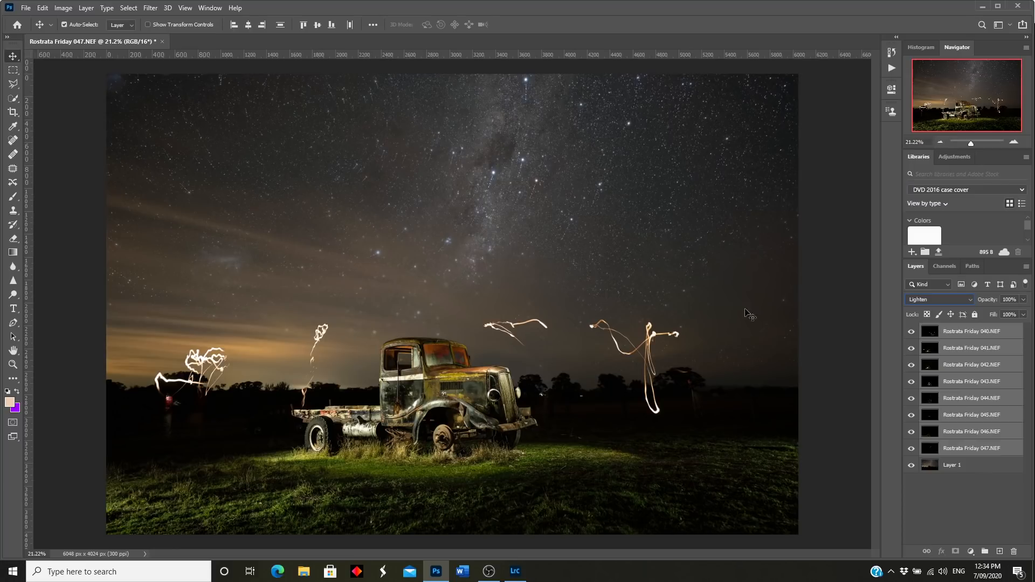
# Step: Select frame 040, hide frames 041–047, and add a white layer mask to 040
pyautogui.click(928, 332)
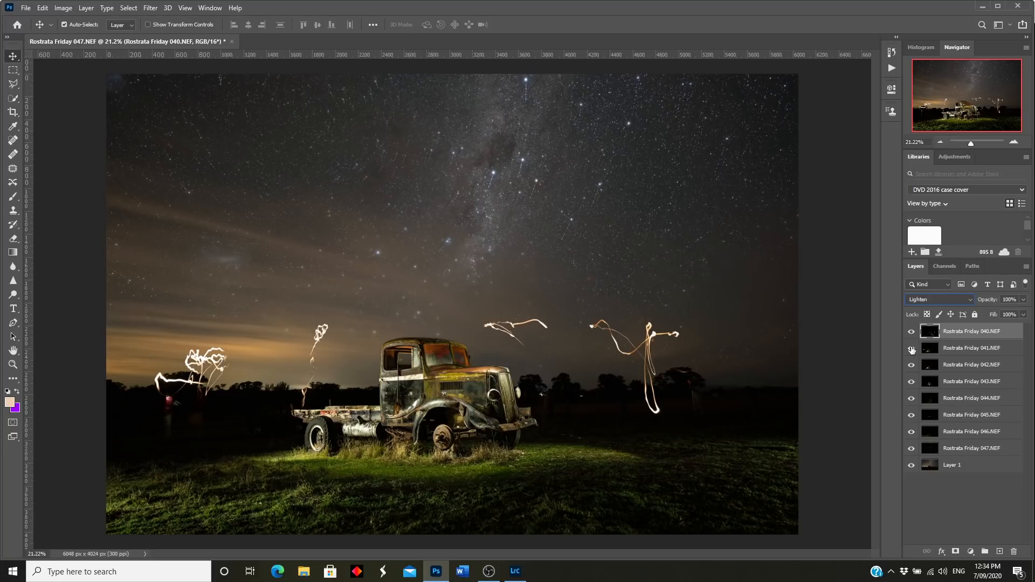
pyautogui.moveTo(911, 355)
pyautogui.mouseDown()
pyautogui.moveTo(912, 439)
pyautogui.moveTo(898, 443)
pyautogui.mouseUp()
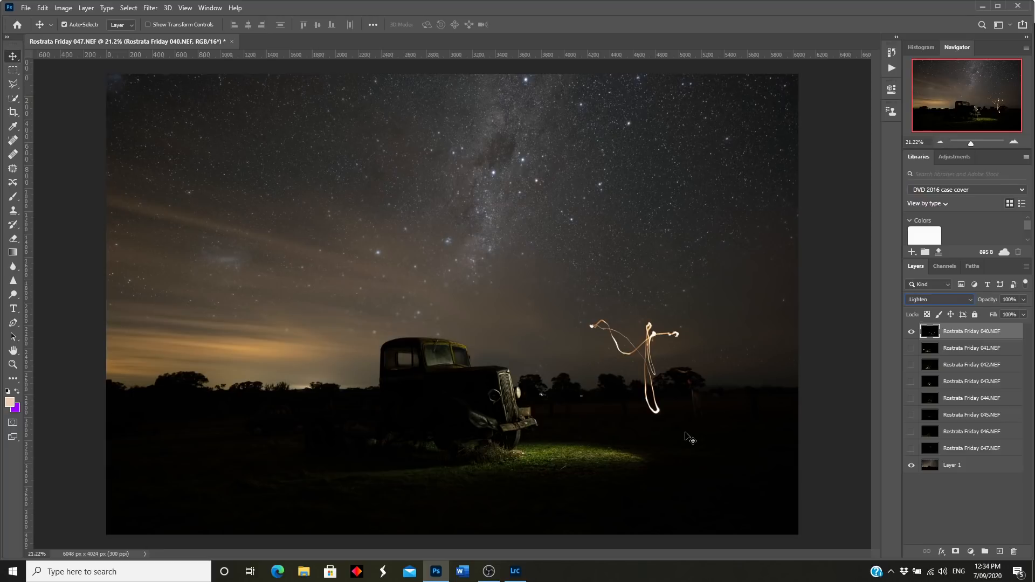
pyautogui.click(956, 552)
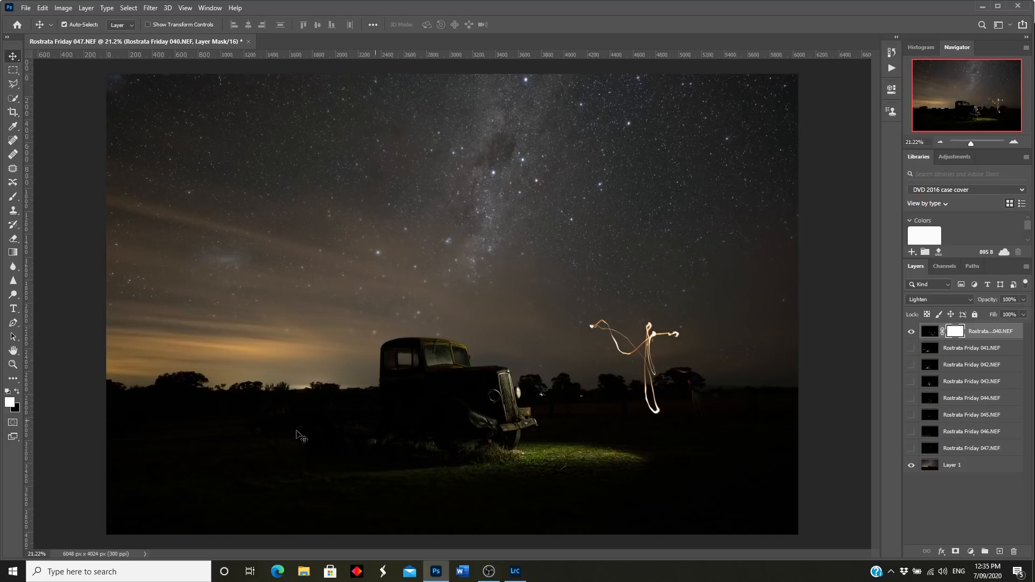
# Step: Make black the foreground colour and switch to the Brush tool
pyautogui.click(18, 397)
pyautogui.click(18, 395)
pyautogui.click(18, 395)
pyautogui.click(14, 197)
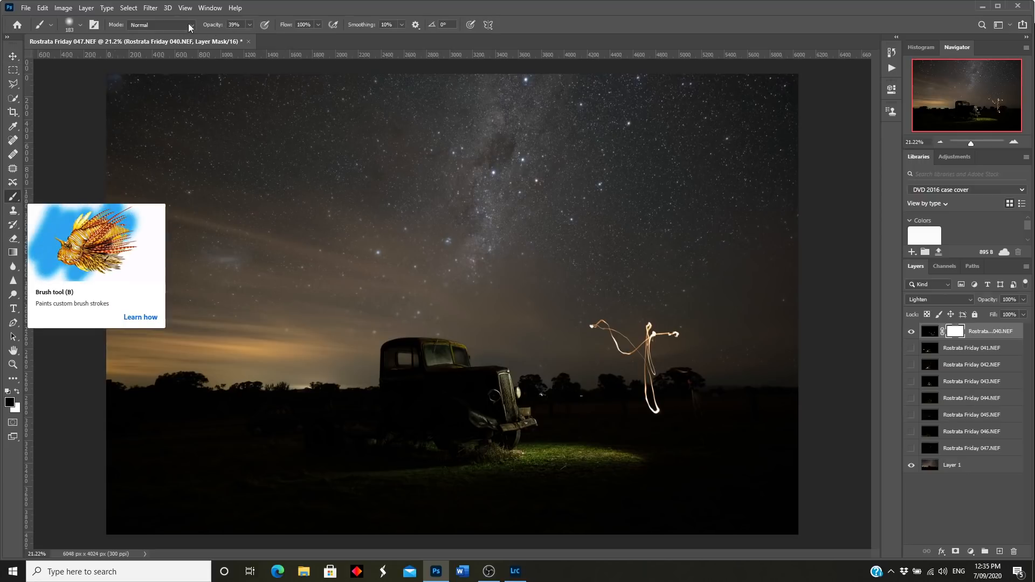
# Step: Set the brush to 100% opacity, hard round at 100% hardness, size 1811 px
pyautogui.click(250, 25)
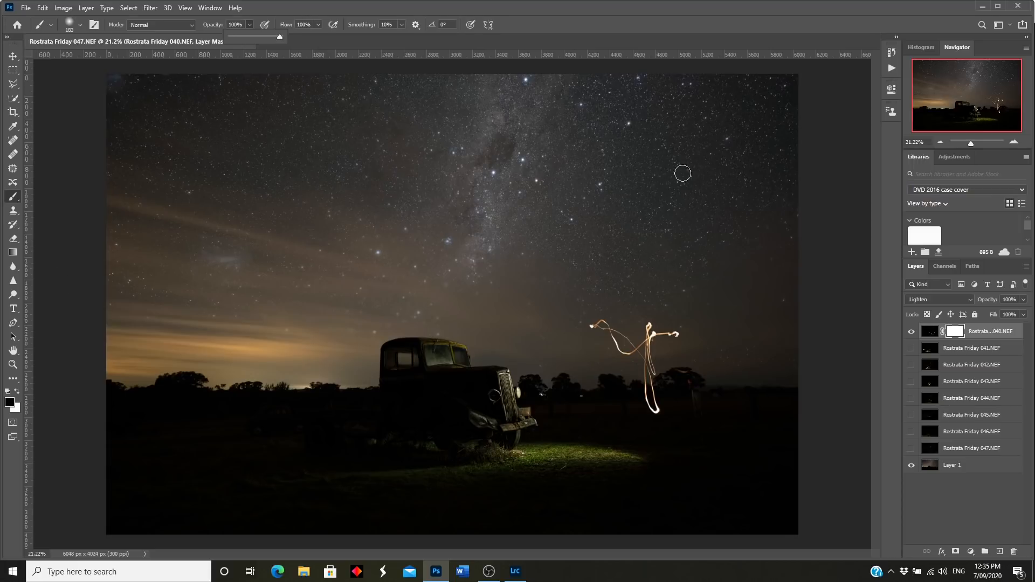
pyautogui.click(80, 25)
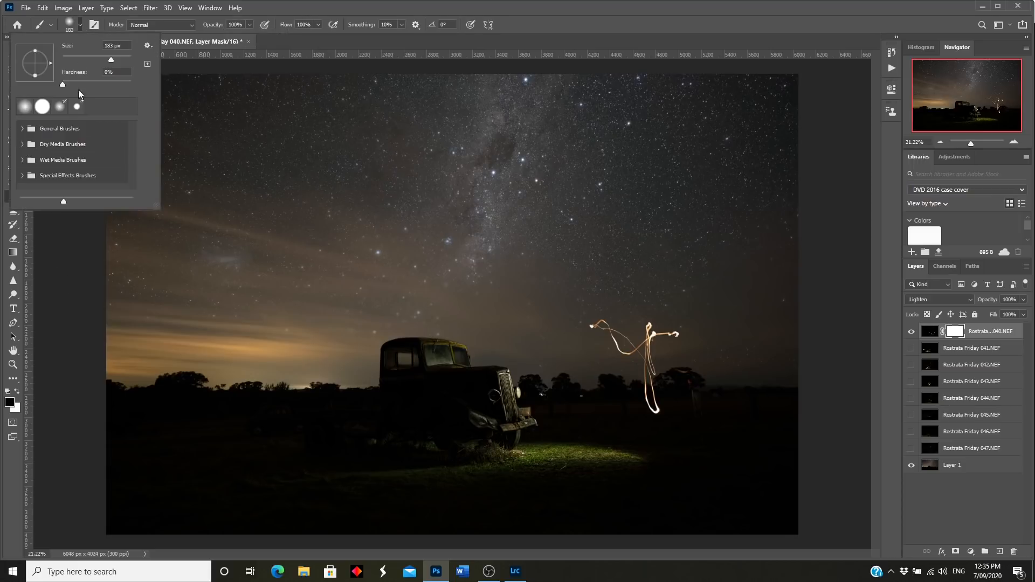
pyautogui.click(44, 107)
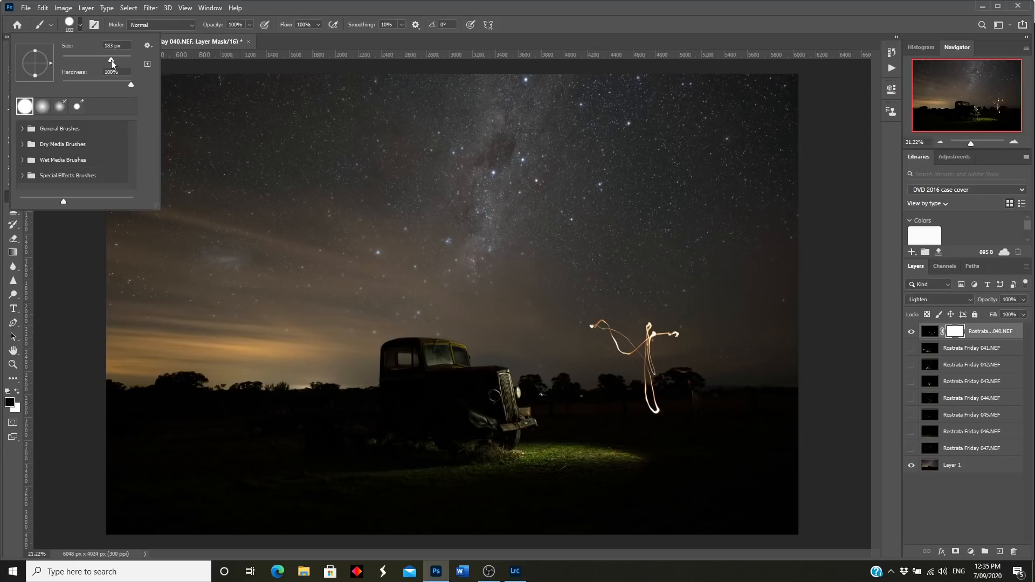
pyautogui.moveTo(124, 62); pyautogui.dragTo(126, 60)
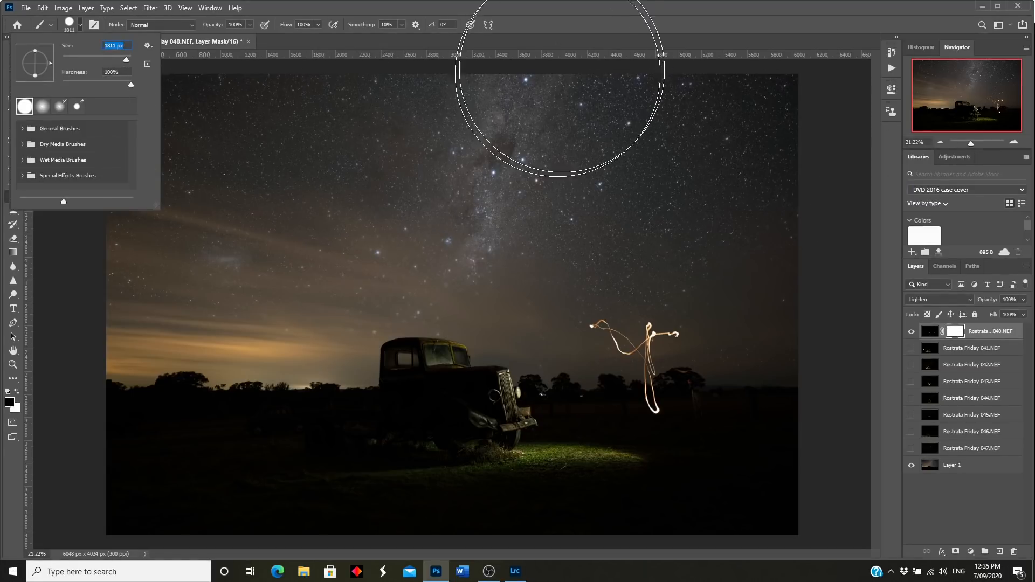
pyautogui.click(565, 40)
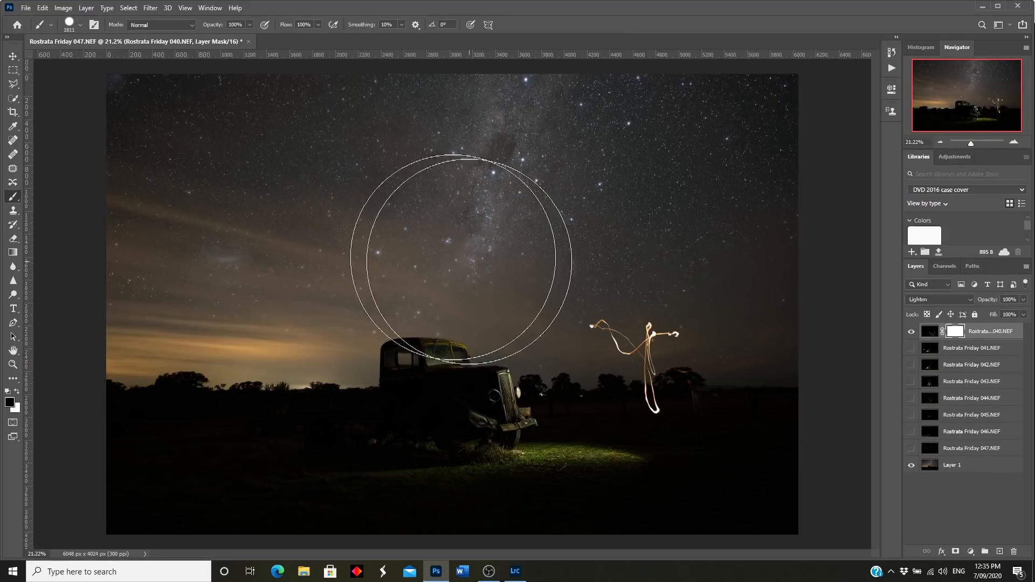
# Step: Lower the opacity of sky Layer 1
pyautogui.click(929, 467)
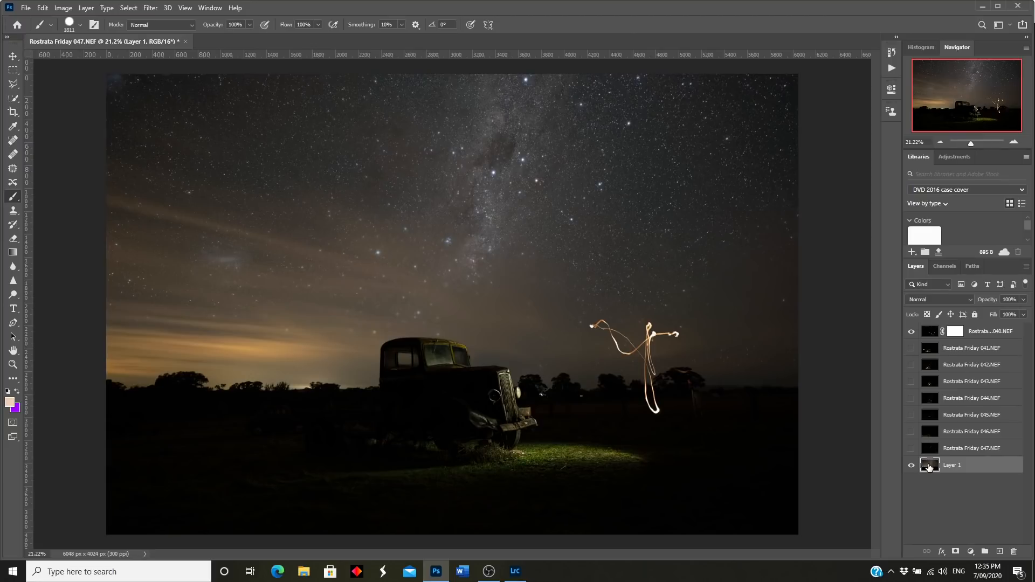
pyautogui.click(1024, 301)
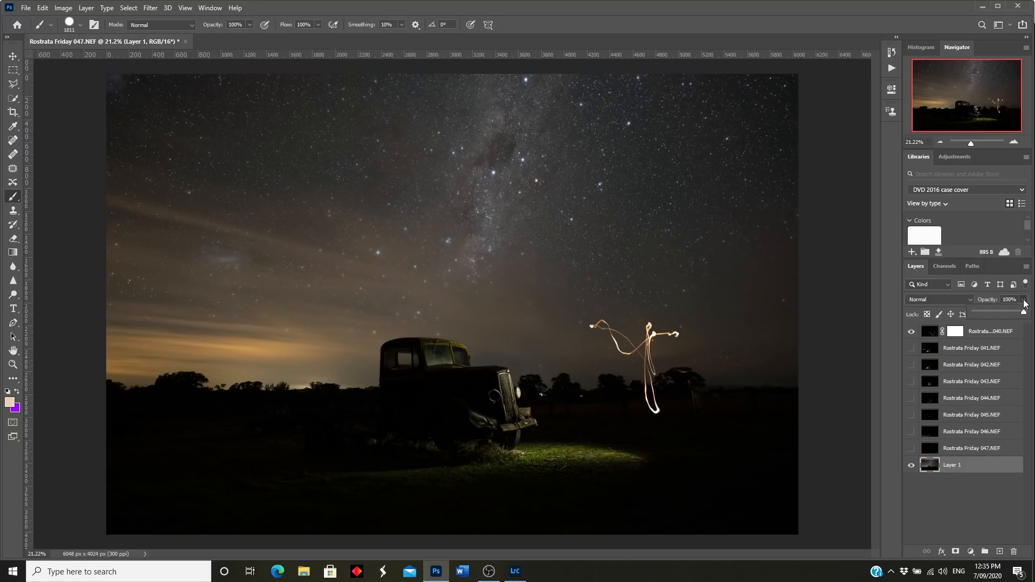
pyautogui.moveTo(1004, 314); pyautogui.dragTo(1004, 314)
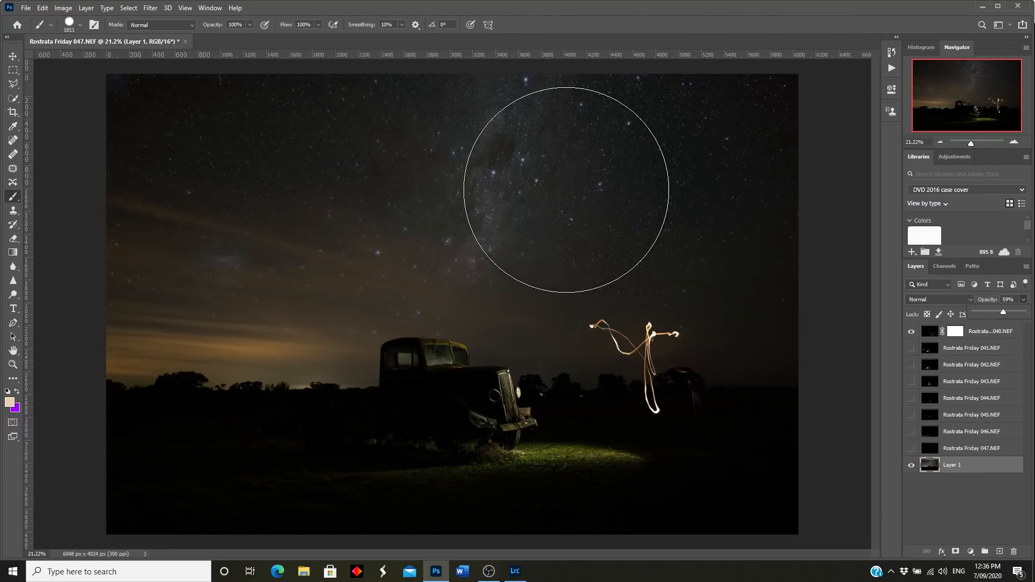
# Step: On frame 040's mask, reset colours and paint black across the upper sky
pyautogui.click(952, 338)
pyautogui.press('d')
pyautogui.moveTo(744, 139)
pyautogui.mouseDown()
pyautogui.moveTo(127, 127)
pyautogui.moveTo(312, 34)
pyautogui.moveTo(670, 46)
pyautogui.moveTo(727, 229)
pyautogui.moveTo(442, 227)
pyautogui.moveTo(88, 200)
pyautogui.moveTo(259, 224)
pyautogui.moveTo(338, 216)
pyautogui.moveTo(104, 219)
pyautogui.moveTo(768, 232)
pyautogui.moveTo(700, 324)
pyautogui.moveTo(657, 280)
pyautogui.moveTo(510, 224)
pyautogui.moveTo(283, 232)
pyautogui.mouseUp()
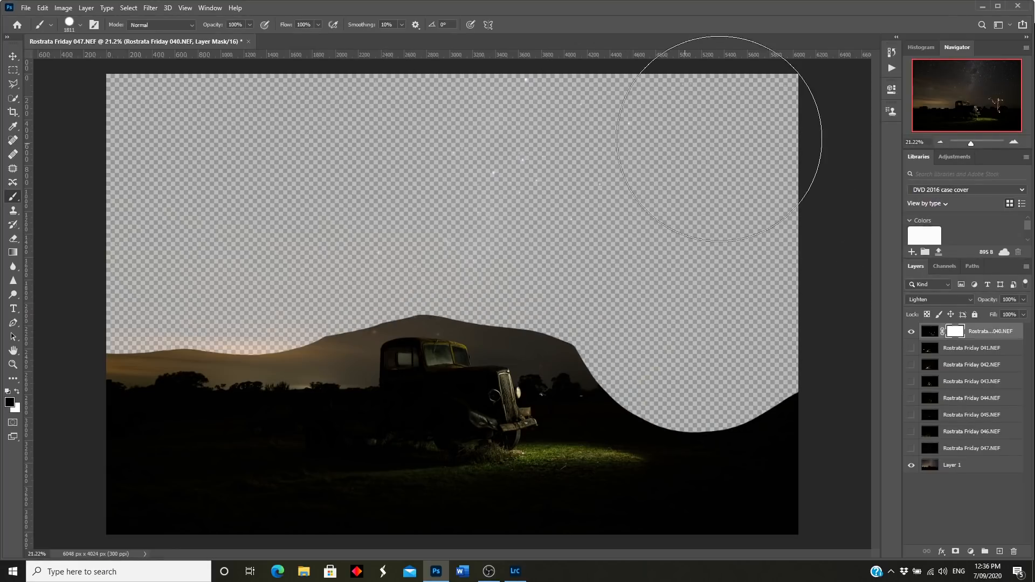
# Step: Mask out the lower-right sky, the sky between trees and ridge, and the right peak with 900–800 px brushes
pyautogui.moveTo(788, 322)
pyautogui.mouseDown()
pyautogui.moveTo(651, 277)
pyautogui.moveTo(578, 236)
pyautogui.moveTo(536, 243)
pyautogui.moveTo(458, 219)
pyautogui.moveTo(386, 226)
pyautogui.moveTo(342, 215)
pyautogui.moveTo(241, 250)
pyautogui.moveTo(127, 263)
pyautogui.mouseUp()
pyautogui.press('[')
pyautogui.press('[')
pyautogui.press('[')
pyautogui.moveTo(971, 146); pyautogui.dragTo(977, 146)
pyautogui.moveTo(965, 102); pyautogui.dragTo(974, 111)
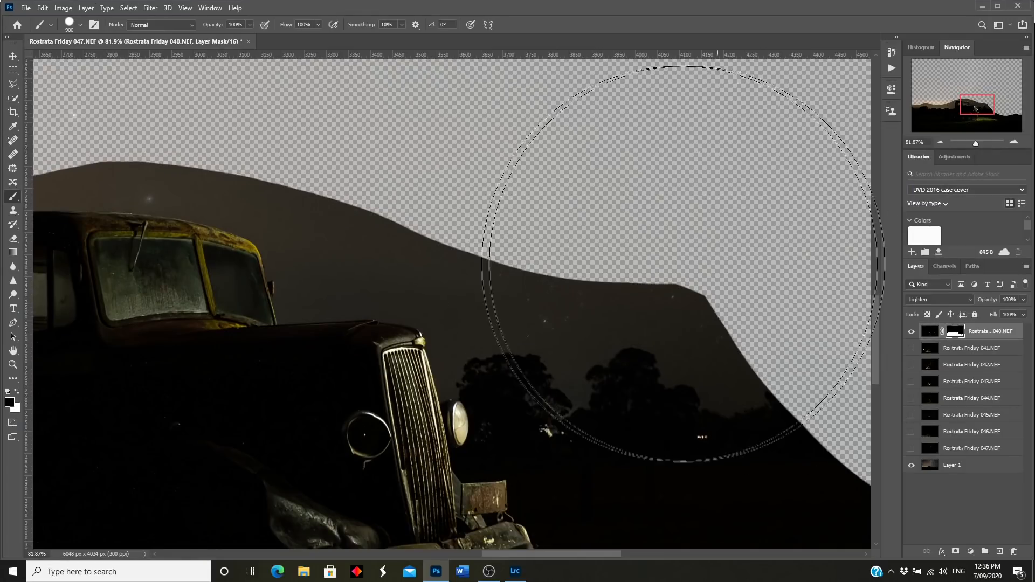
pyautogui.press('[')
pyautogui.press('[')
pyautogui.press('[')
pyautogui.press('[')
pyautogui.press('[')
pyautogui.press('[')
pyautogui.press('[')
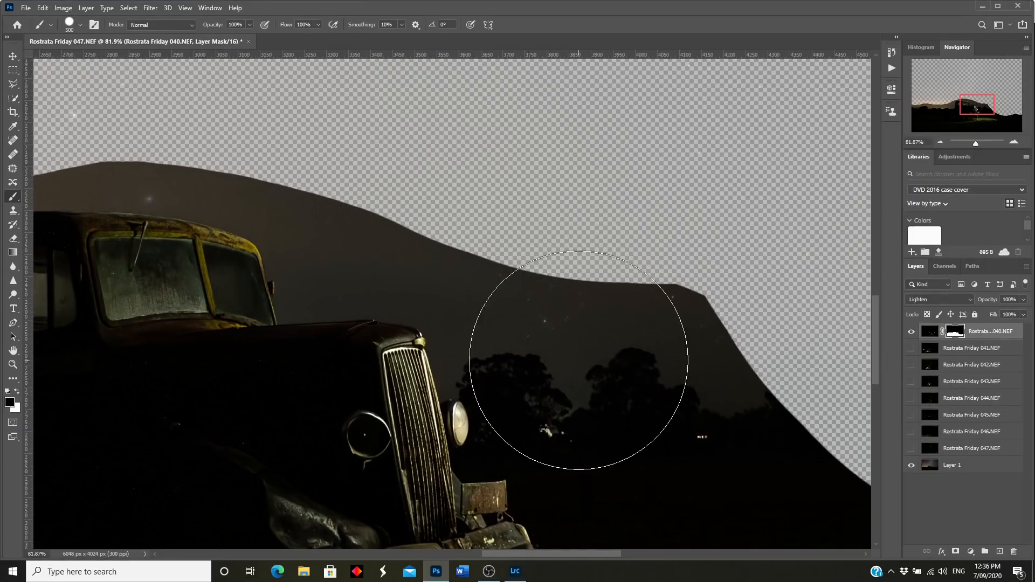
pyautogui.moveTo(580, 416)
pyautogui.mouseDown()
pyautogui.moveTo(509, 325)
pyautogui.moveTo(620, 426)
pyautogui.moveTo(696, 334)
pyautogui.moveTo(644, 294)
pyautogui.moveTo(616, 289)
pyautogui.moveTo(564, 396)
pyautogui.moveTo(496, 269)
pyautogui.moveTo(335, 238)
pyautogui.moveTo(377, 224)
pyautogui.moveTo(346, 231)
pyautogui.moveTo(295, 180)
pyautogui.mouseUp()
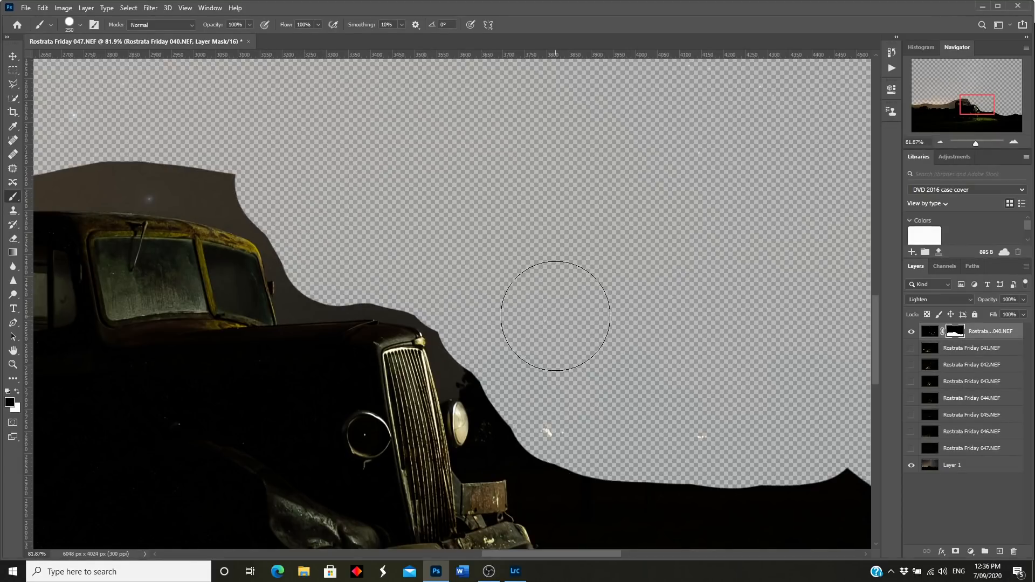
pyautogui.moveTo(807, 460)
pyautogui.mouseDown()
pyautogui.moveTo(439, 454)
pyautogui.moveTo(303, 432)
pyautogui.mouseUp()
pyautogui.moveTo(629, 556); pyautogui.dragTo(486, 556)
# Step: Refine the mask edge with a 70 px brush above the truck roof, hood and left horizon
pyautogui.moveTo(354, 168)
pyautogui.mouseDown()
pyautogui.moveTo(318, 186)
pyautogui.moveTo(297, 229)
pyautogui.moveTo(282, 348)
pyautogui.moveTo(56, 347)
pyautogui.moveTo(143, 277)
pyautogui.moveTo(225, 238)
pyautogui.mouseUp()
pyautogui.press('[')
pyautogui.press('[')
pyautogui.press('[')
pyautogui.press('[')
pyautogui.press('[')
pyautogui.press('[')
pyautogui.press('[')
pyautogui.press('[')
pyautogui.moveTo(739, 238); pyautogui.dragTo(647, 197)
pyautogui.moveTo(809, 282)
pyautogui.mouseDown()
pyautogui.moveTo(830, 301)
pyautogui.moveTo(731, 302)
pyautogui.moveTo(726, 255)
pyautogui.moveTo(511, 183)
pyautogui.moveTo(536, 188)
pyautogui.moveTo(444, 188)
pyautogui.moveTo(362, 213)
pyautogui.moveTo(345, 236)
pyautogui.moveTo(319, 374)
pyautogui.mouseUp()
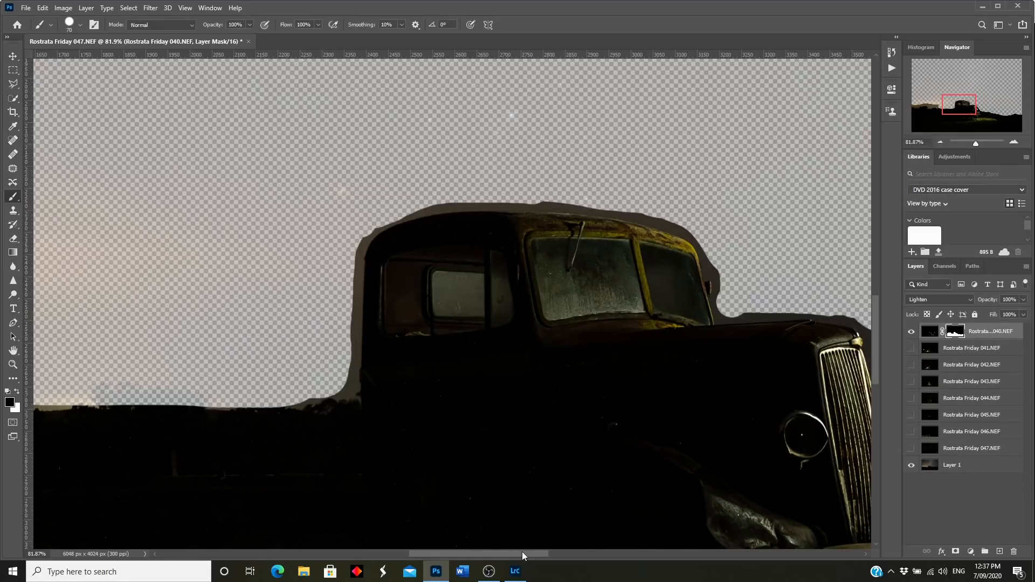
pyautogui.moveTo(524, 554); pyautogui.dragTo(462, 560)
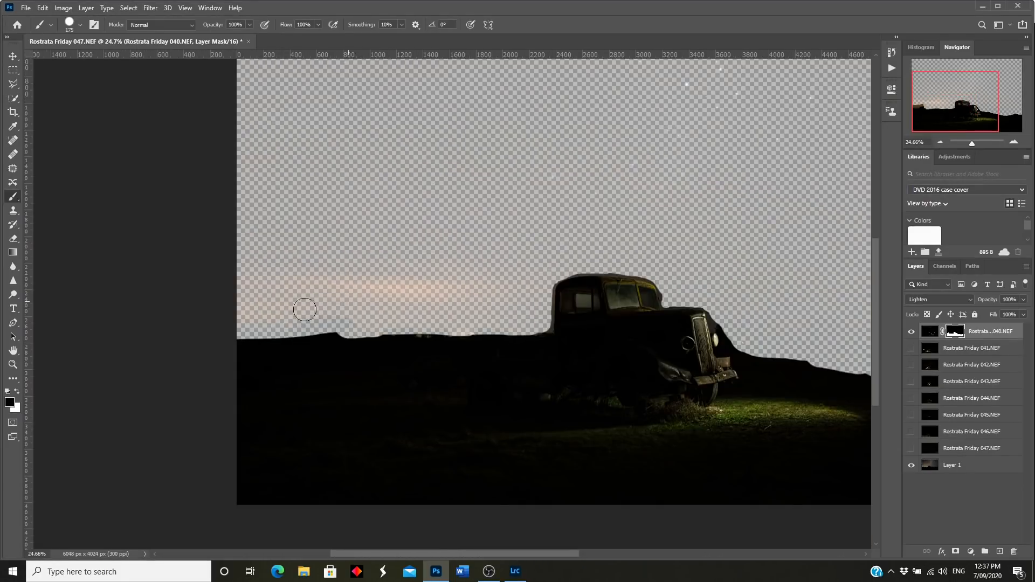
pyautogui.moveTo(411, 323); pyautogui.dragTo(215, 332)
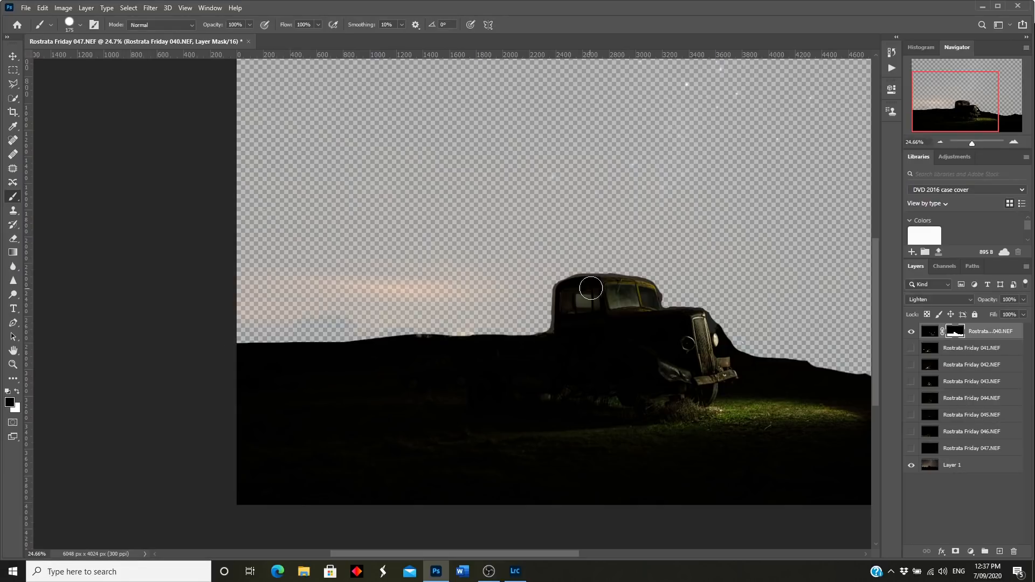
pyautogui.moveTo(973, 144); pyautogui.dragTo(972, 145)
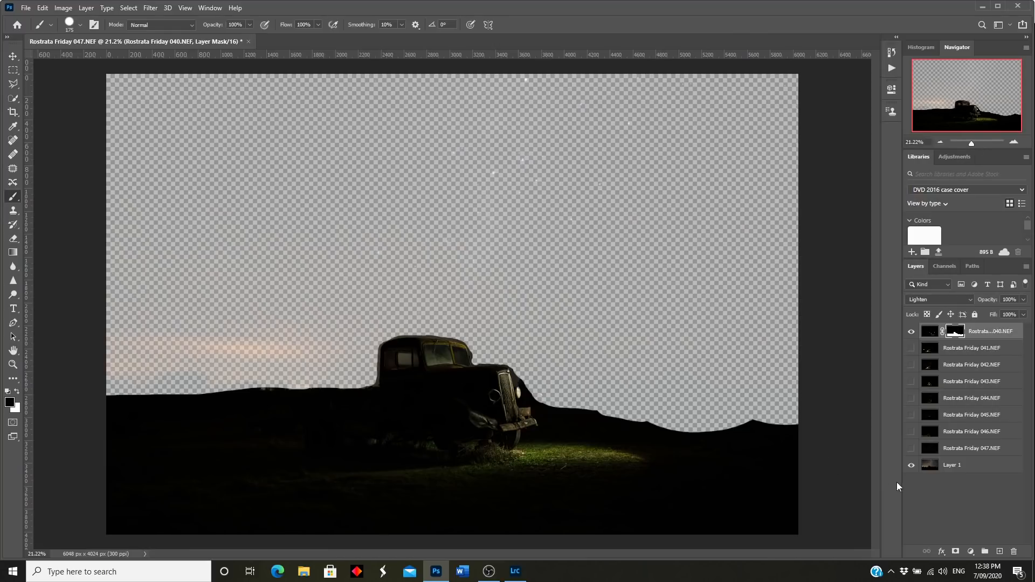
# Step: Raise sky Layer 1's opacity back to 100%
pyautogui.click(929, 466)
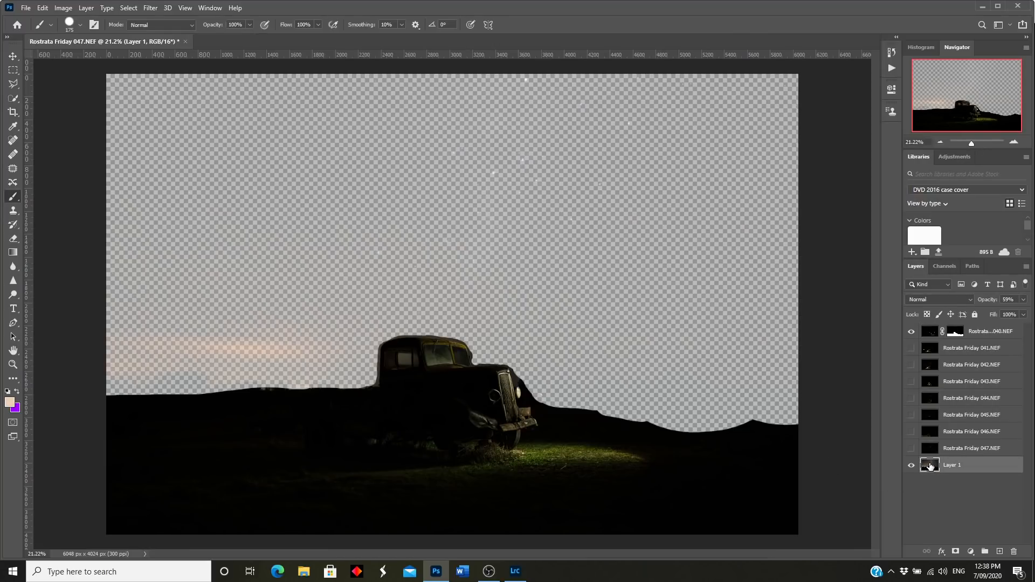
pyautogui.click(1024, 300)
pyautogui.moveTo(1012, 310); pyautogui.dragTo(1023, 312)
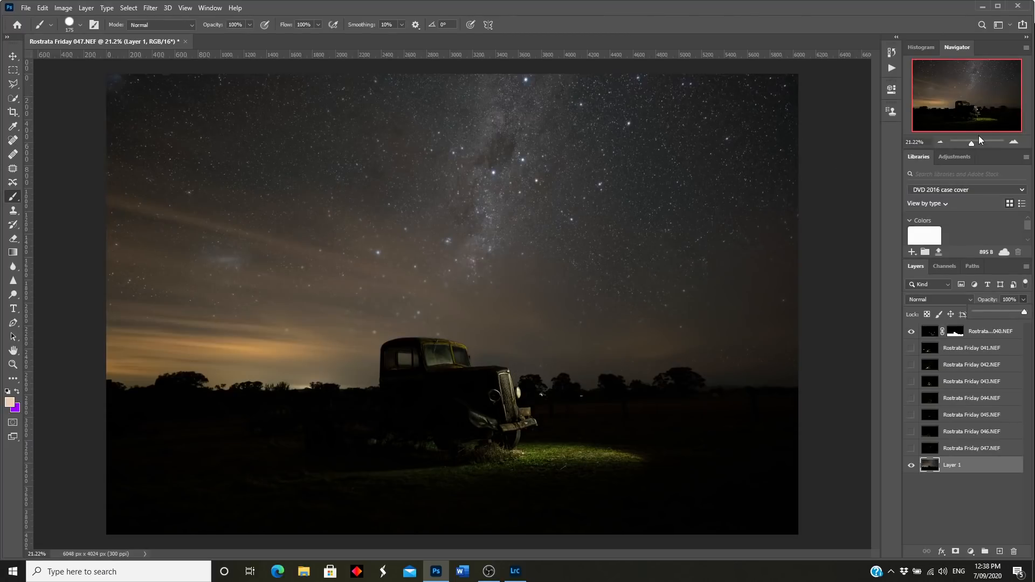
# Step: Zoom and pan across the truck's cab to inspect the composite, then fit the whole image
pyautogui.moveTo(972, 144); pyautogui.dragTo(978, 144)
pyautogui.moveTo(969, 95); pyautogui.dragTo(966, 103)
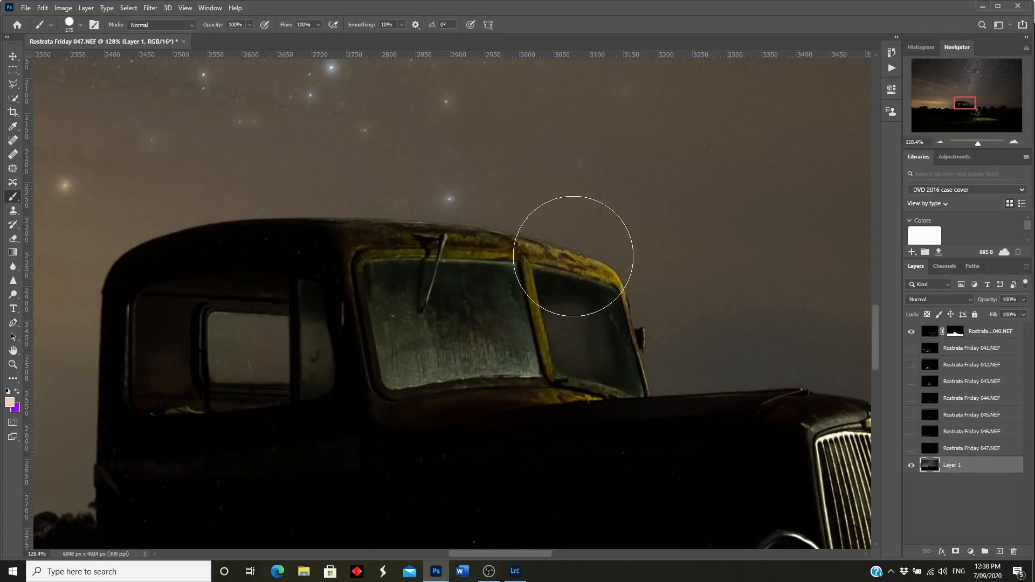
pyautogui.moveTo(958, 105)
pyautogui.mouseDown()
pyautogui.moveTo(969, 109)
pyautogui.moveTo(943, 110)
pyautogui.mouseUp()
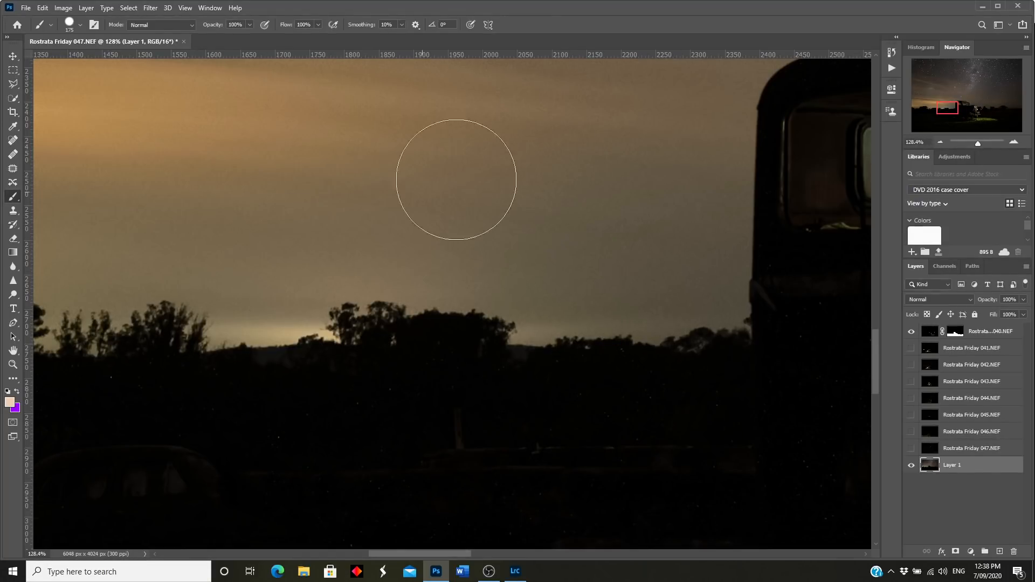
pyautogui.moveTo(979, 142); pyautogui.dragTo(970, 145)
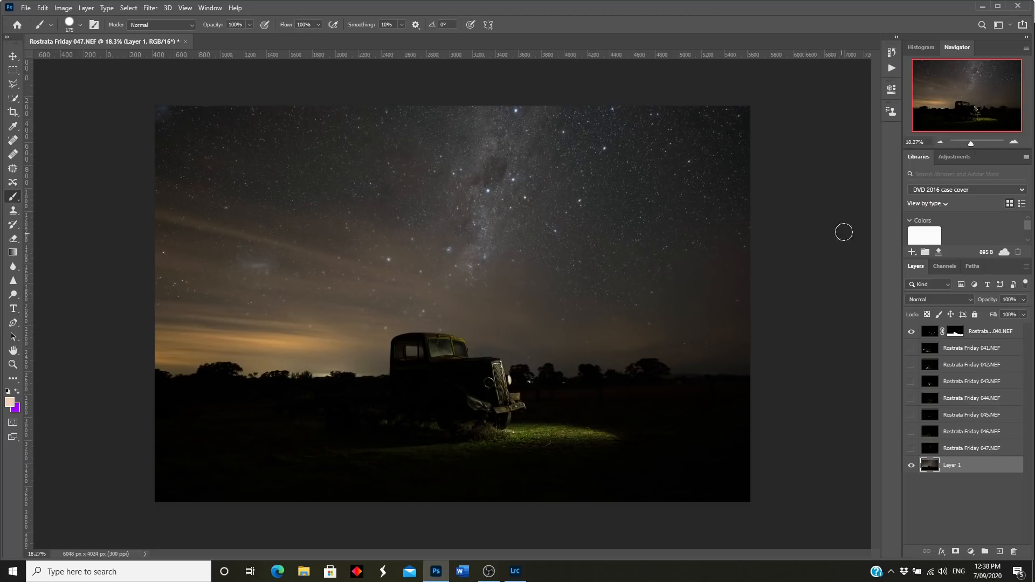
pyautogui.moveTo(971, 147); pyautogui.dragTo(974, 146)
pyautogui.moveTo(958, 101); pyautogui.dragTo(951, 113)
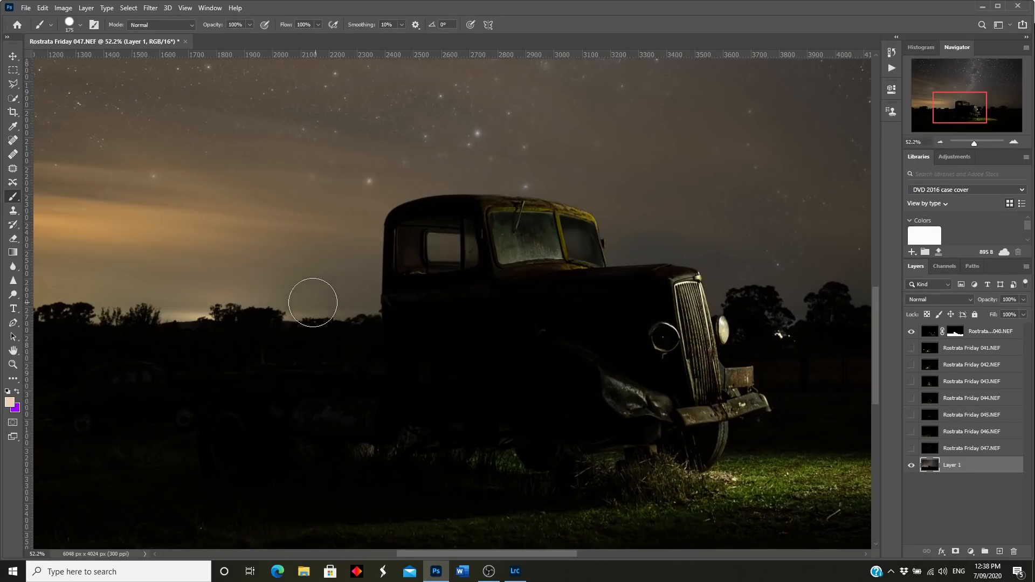
pyautogui.moveTo(974, 146); pyautogui.dragTo(973, 146)
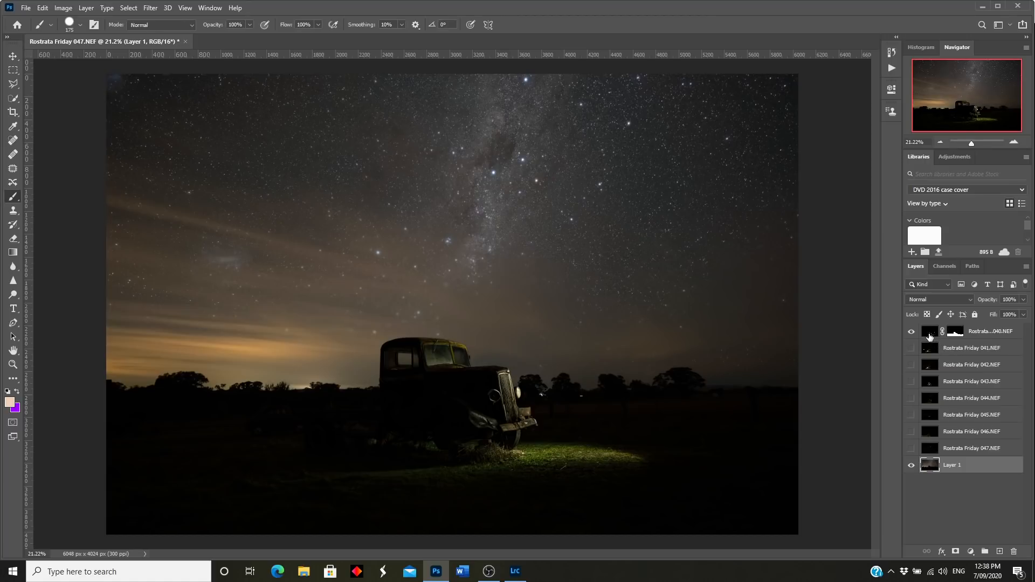
# Step: Select frame 040 and zoom to about 157% on the dark ground below the truck
pyautogui.click(930, 335)
pyautogui.moveTo(970, 144); pyautogui.dragTo(979, 142)
pyautogui.click(964, 104)
pyautogui.moveTo(963, 104); pyautogui.dragTo(959, 116)
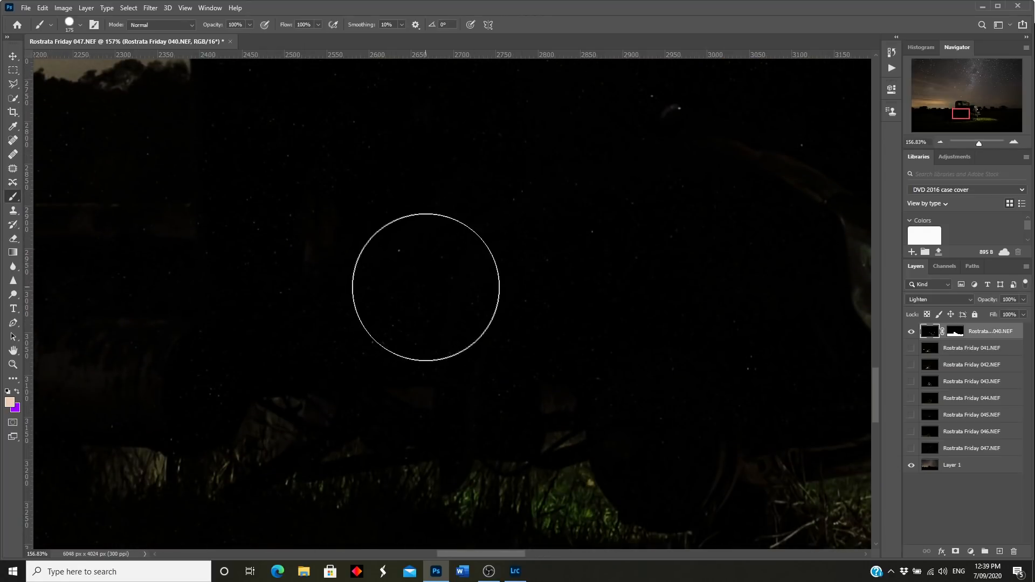
pyautogui.moveTo(470, 554); pyautogui.dragTo(459, 530)
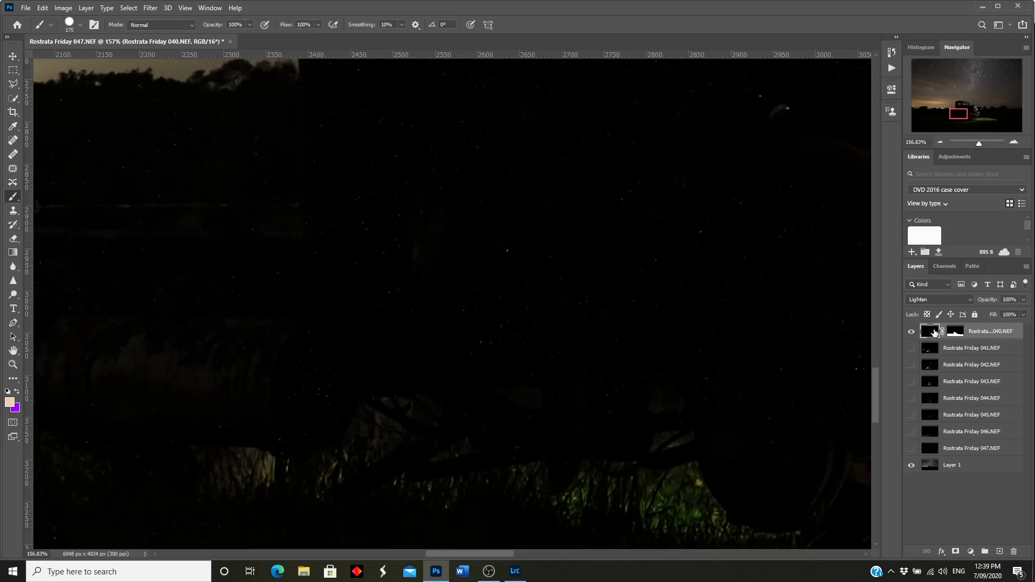
# Step: Apply Dust & Scratches with Radius 1 pixel and Threshold 0 to frame 040
pyautogui.click(151, 8)
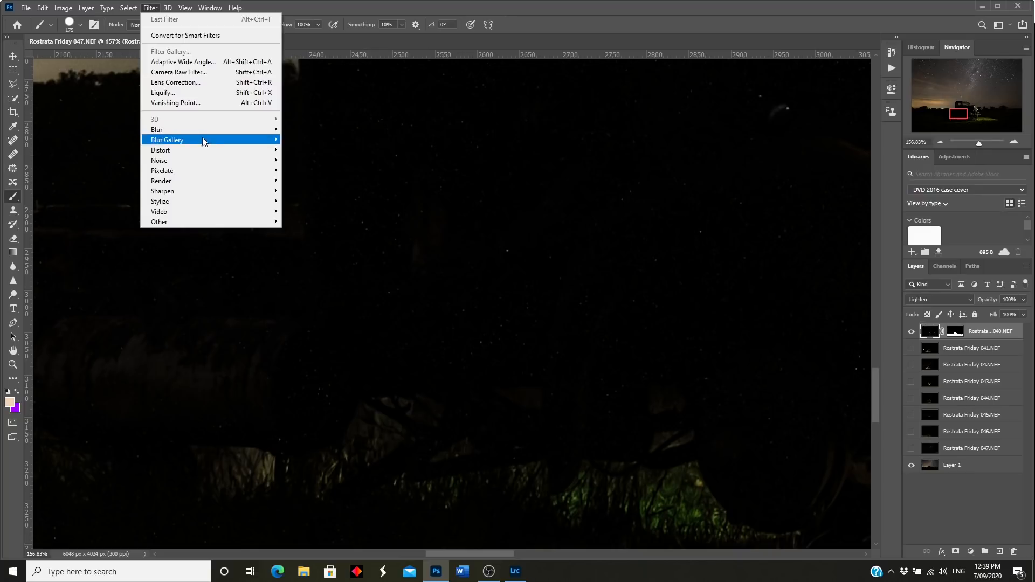
pyautogui.moveTo(189, 163)
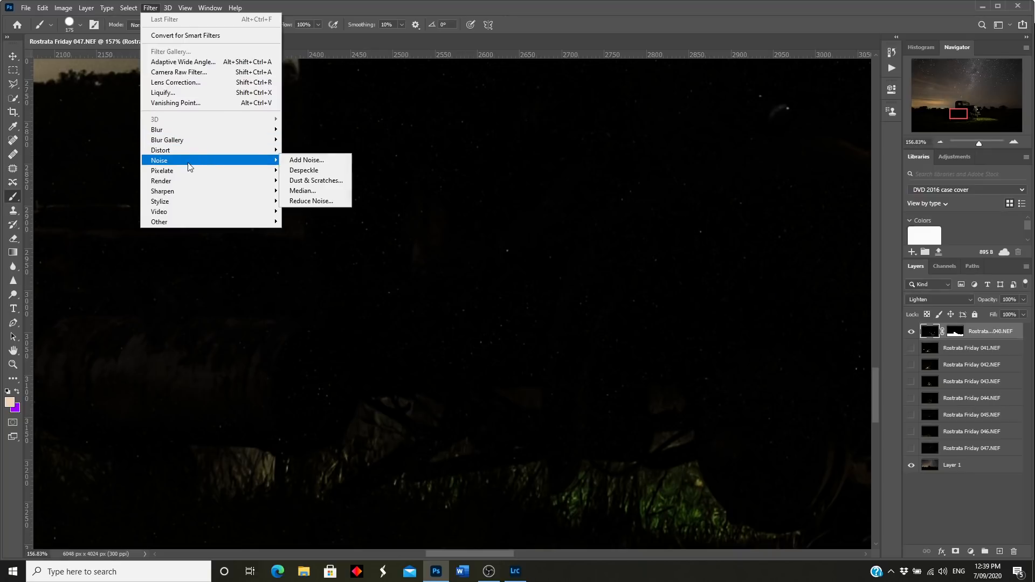
pyautogui.click(305, 181)
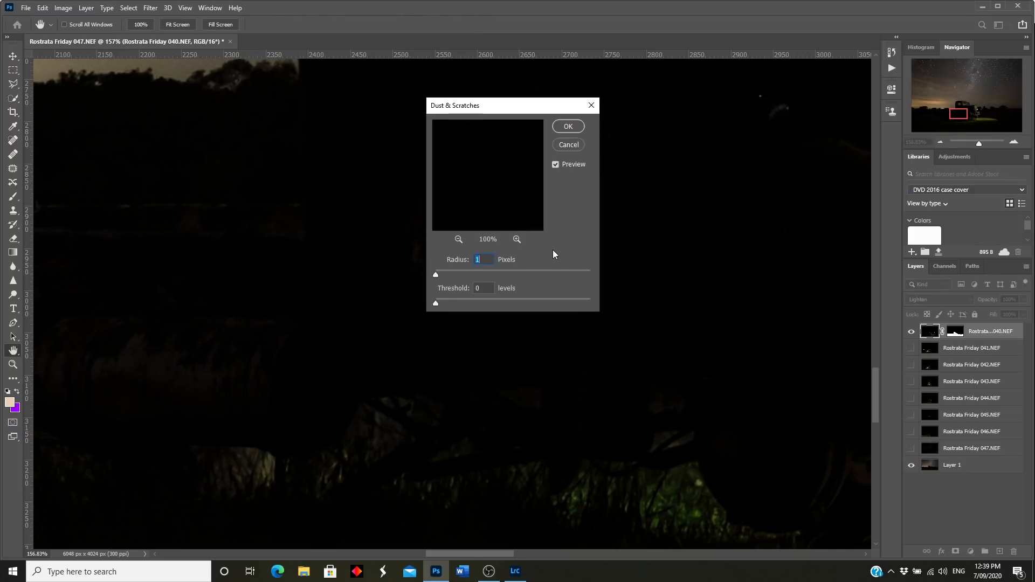
pyautogui.click(568, 126)
pyautogui.press('b')
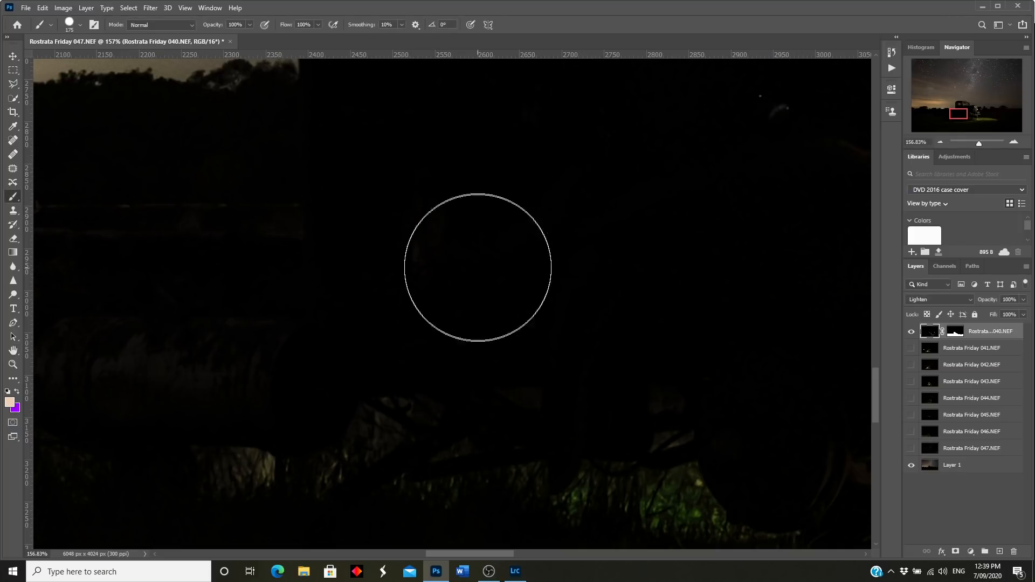
# Step: Show frame 041, copy frame 040's sky mask onto it, and target the new mask
pyautogui.moveTo(484, 554); pyautogui.dragTo(632, 533)
pyautogui.moveTo(978, 143); pyautogui.dragTo(972, 149)
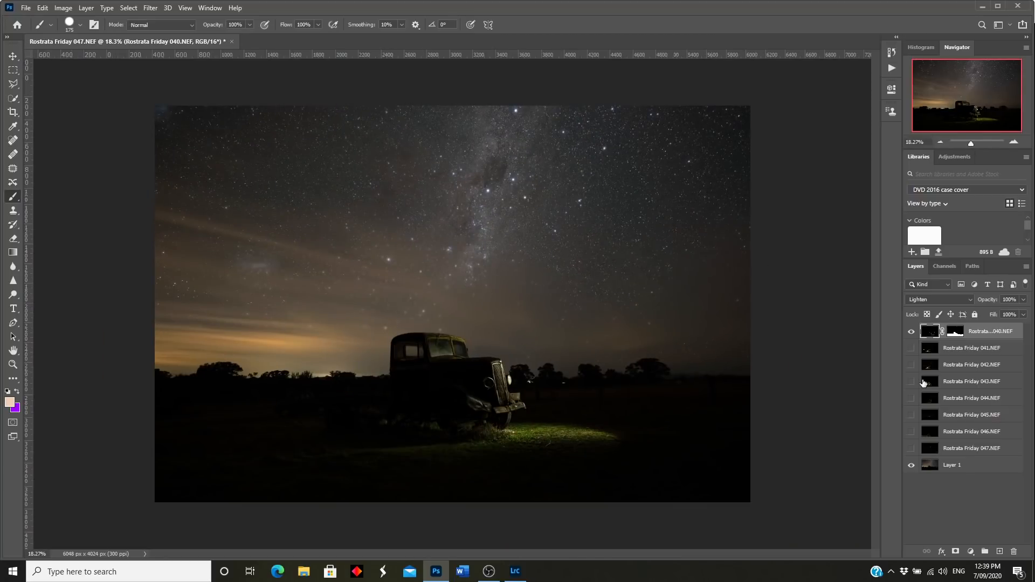
pyautogui.click(911, 349)
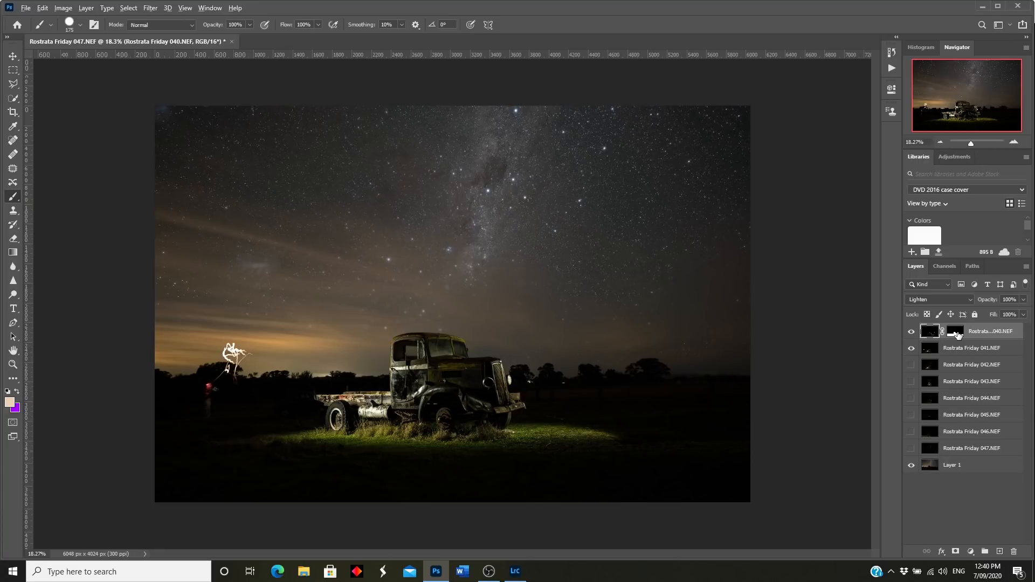
pyautogui.moveTo(957, 335); pyautogui.dragTo(959, 351)
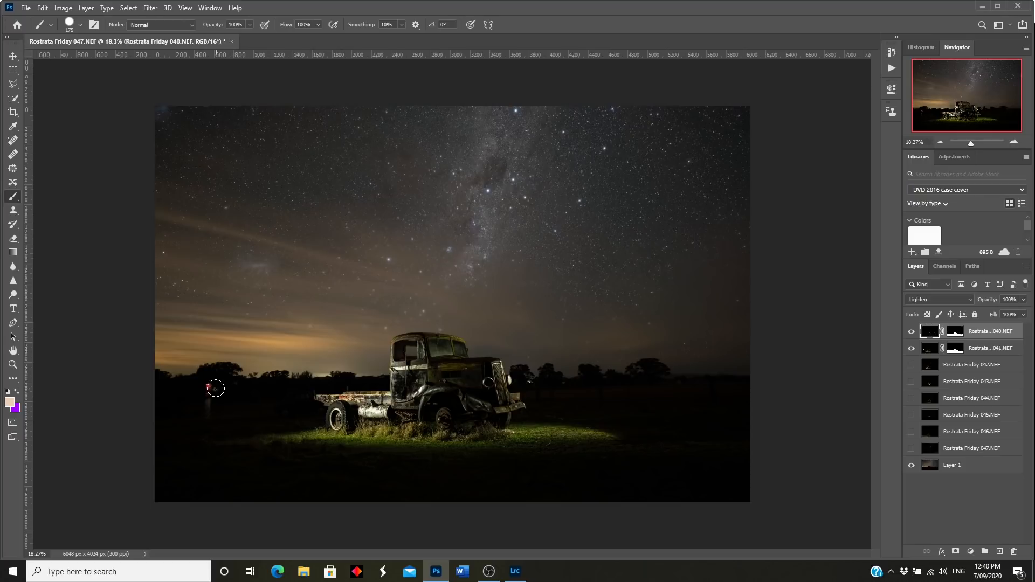
pyautogui.click(954, 350)
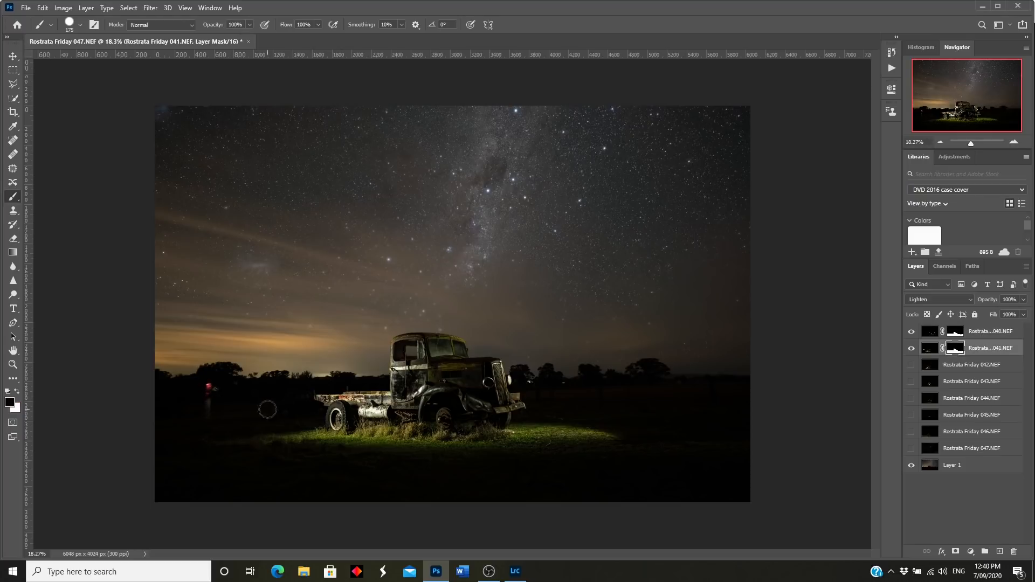
# Step: Choose a soft round brush with 0% hardness, sized 322 px
pyautogui.click(81, 24)
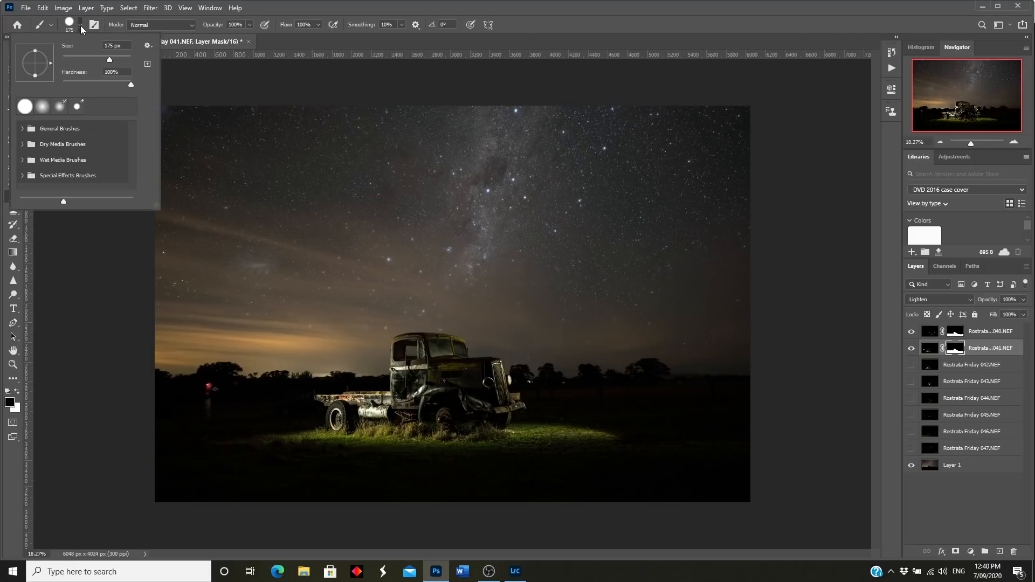
pyautogui.click(43, 106)
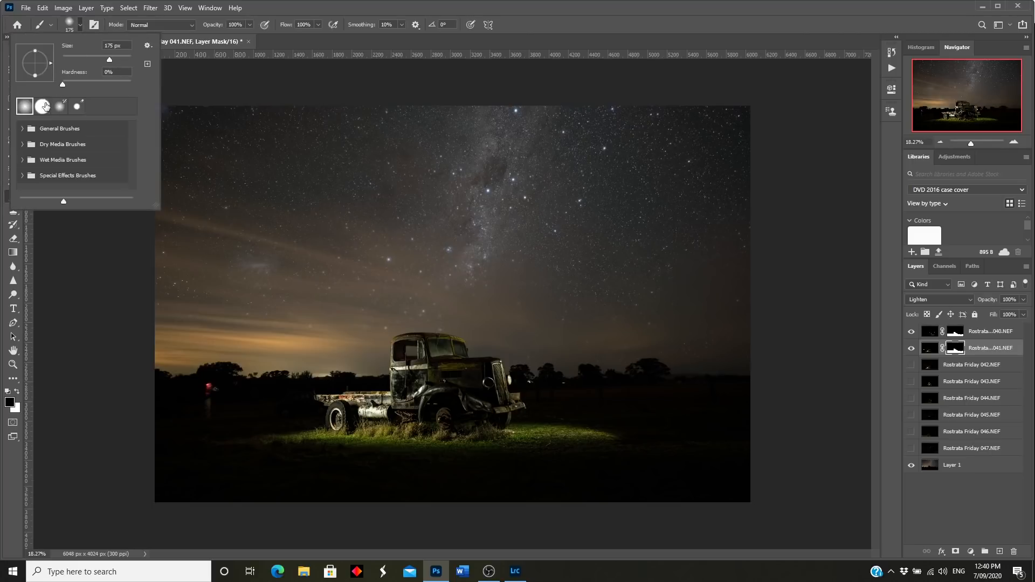
pyautogui.click(118, 59)
pyautogui.click(218, 383)
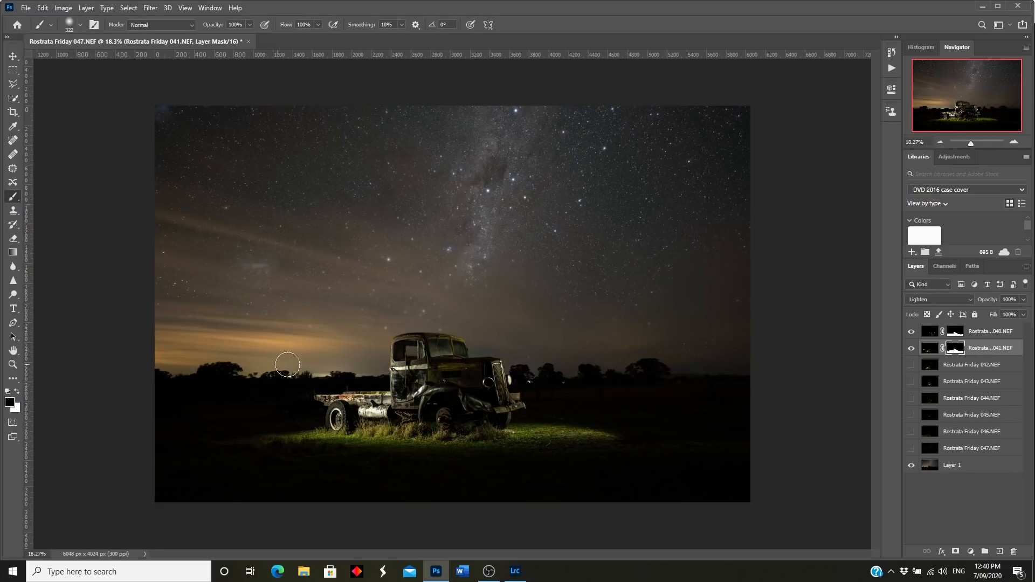
# Step: Toggle frames 040 and 041 off and on to compare their lighting, then show frame 042
pyautogui.click(911, 349)
pyautogui.click(911, 349)
pyautogui.click(910, 332)
pyautogui.click(910, 332)
pyautogui.click(912, 350)
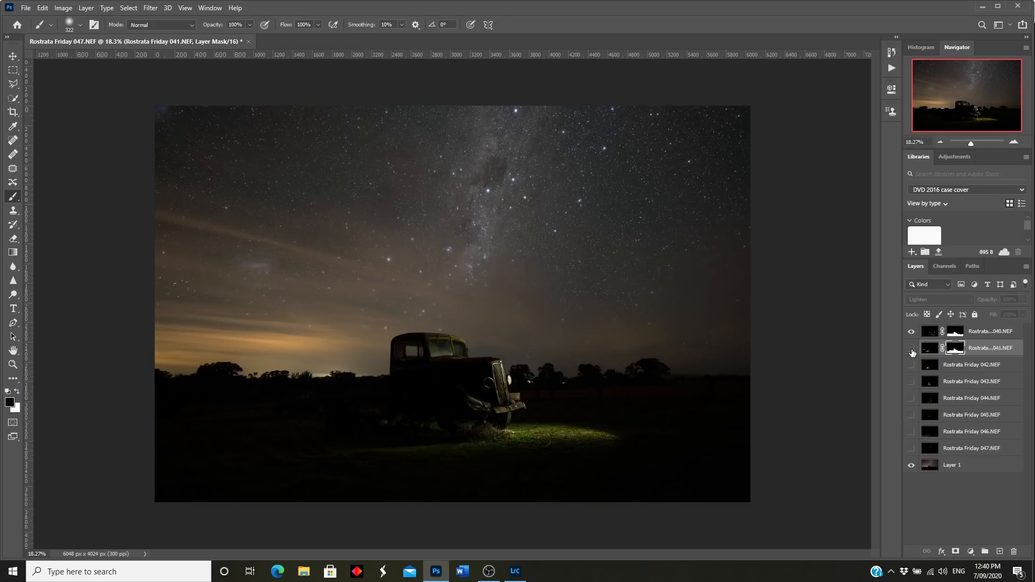
pyautogui.click(912, 350)
pyautogui.click(911, 332)
pyautogui.click(911, 332)
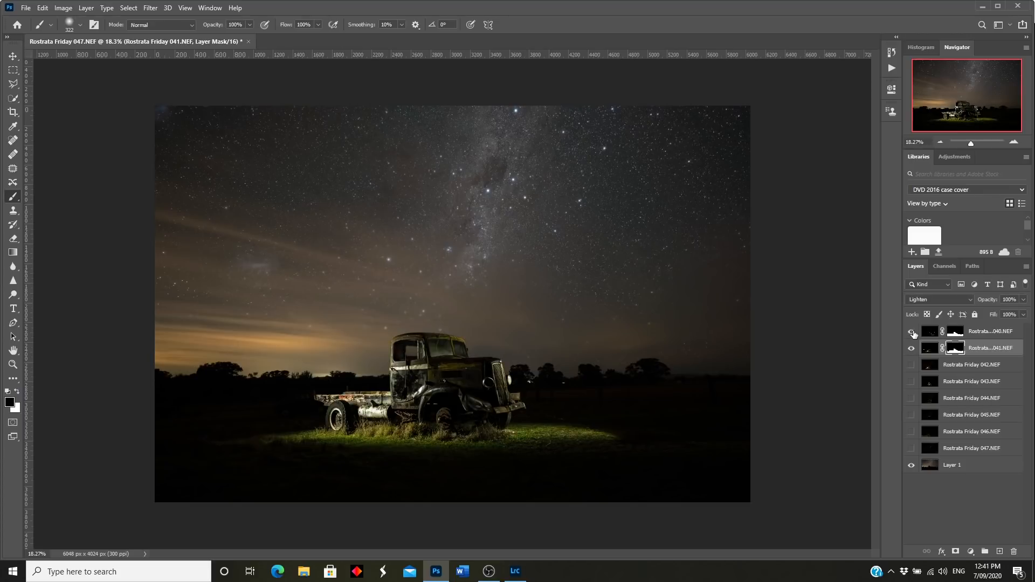
pyautogui.click(911, 366)
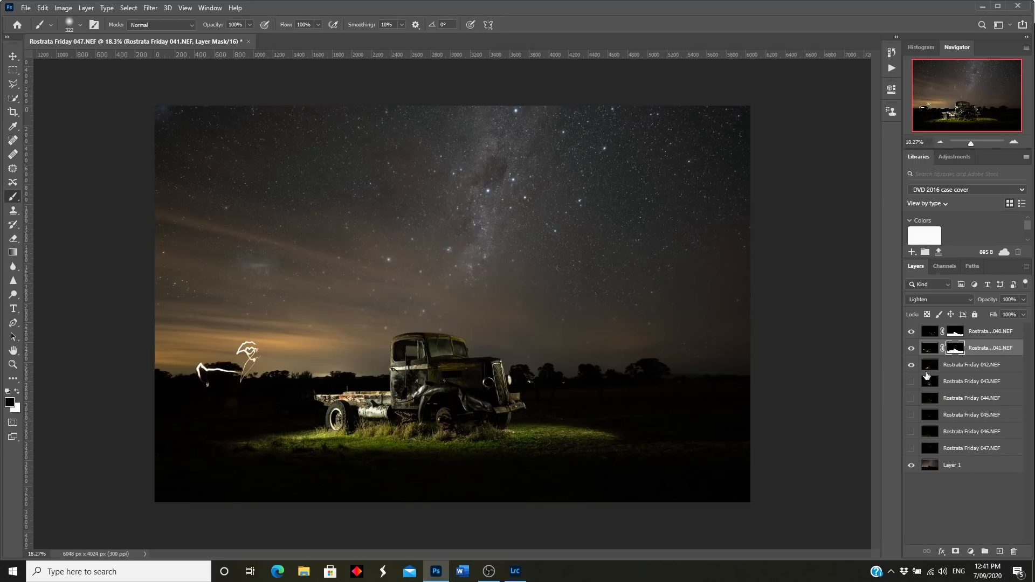
# Step: Compare frames 041 and 042, then copy the 041 sky mask onto frame 042
pyautogui.click(911, 364)
pyautogui.click(912, 366)
pyautogui.click(911, 348)
pyautogui.click(911, 348)
pyautogui.moveTo(956, 350); pyautogui.dragTo(957, 368)
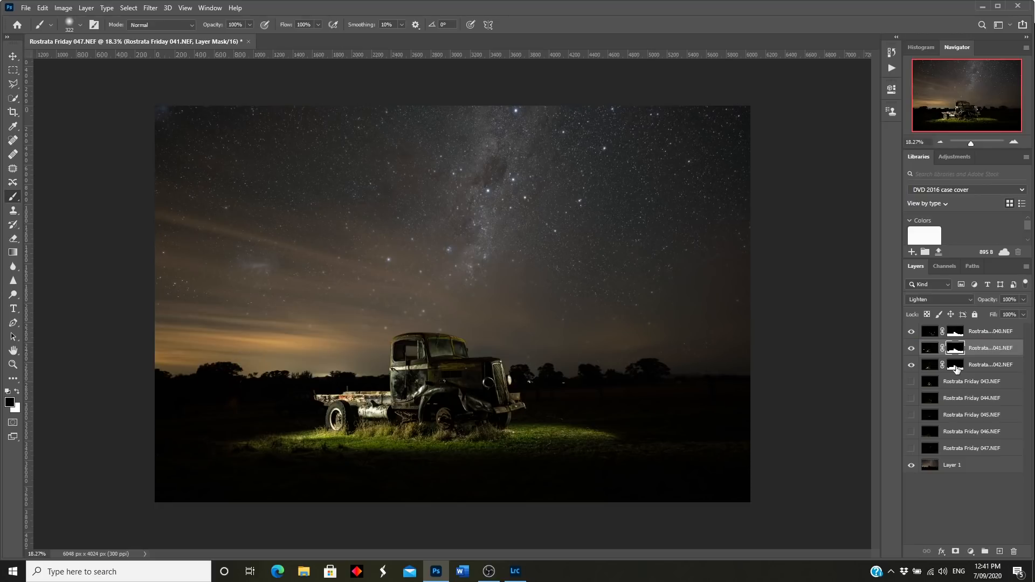
# Step: Turn on frame 043's truck lighting, check it against the scene, and zoom in
pyautogui.click(911, 382)
pyautogui.click(912, 383)
pyautogui.click(911, 382)
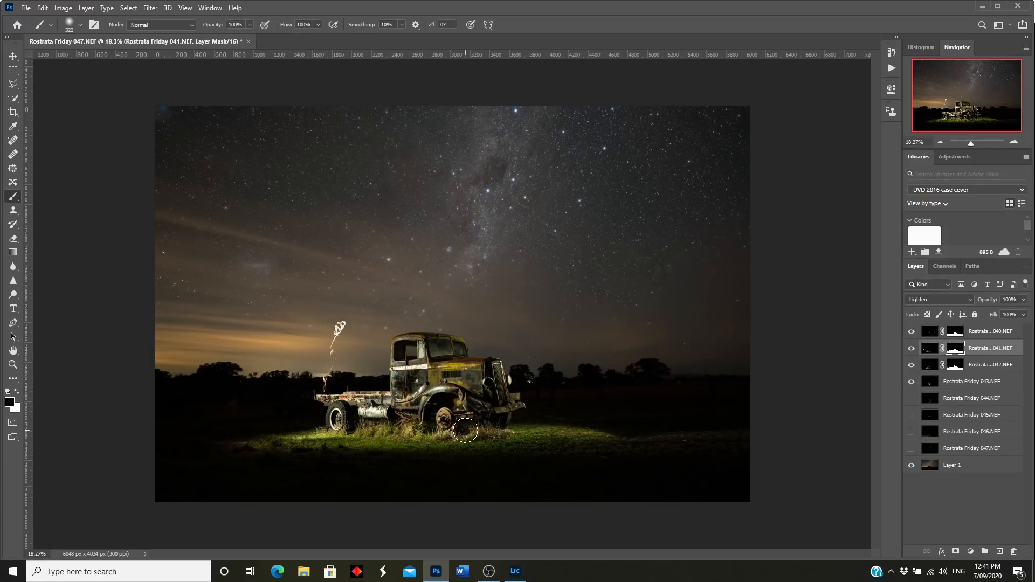
pyautogui.scroll(6, 402, 407)
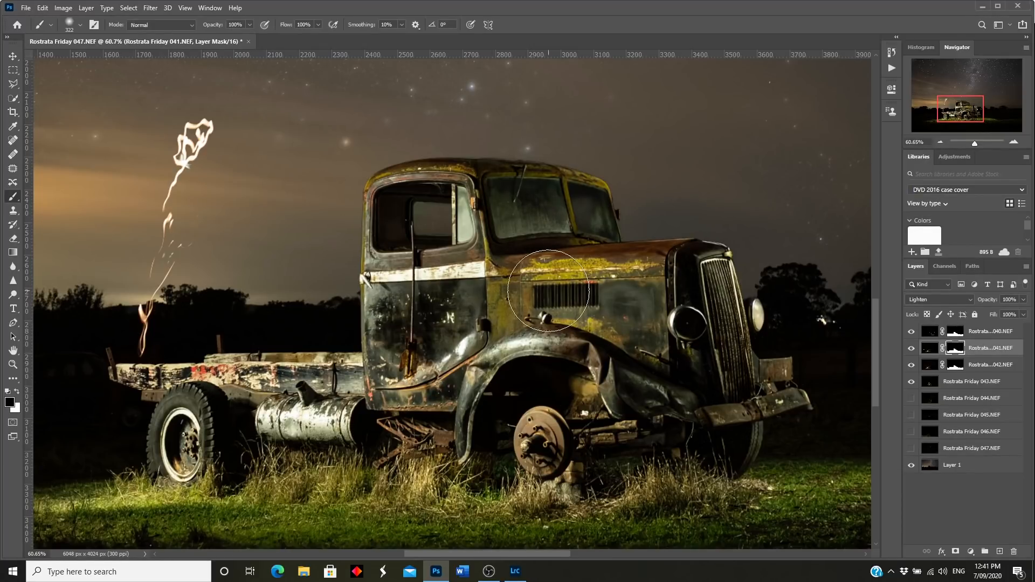
# Step: Copy the 042 mask onto frame 043 and paint out its flame streak with a 125 px brush
pyautogui.click(955, 366)
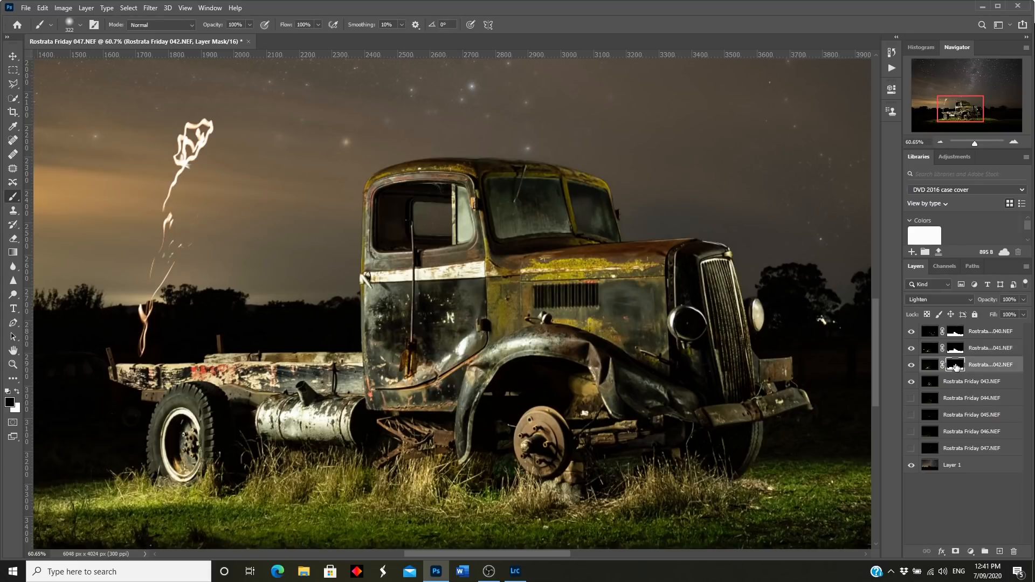
pyautogui.moveTo(956, 366); pyautogui.dragTo(956, 381)
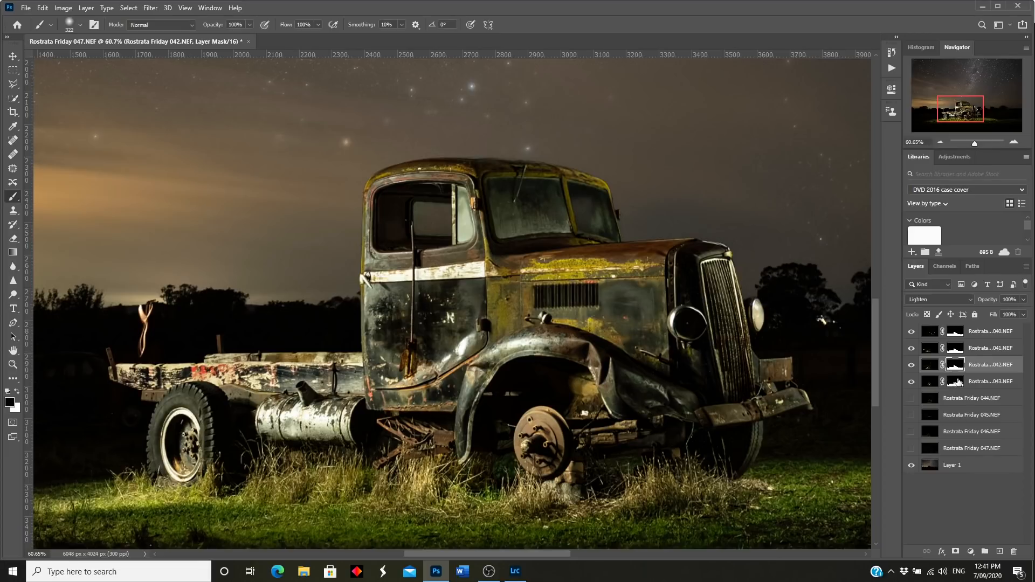
pyautogui.click(957, 382)
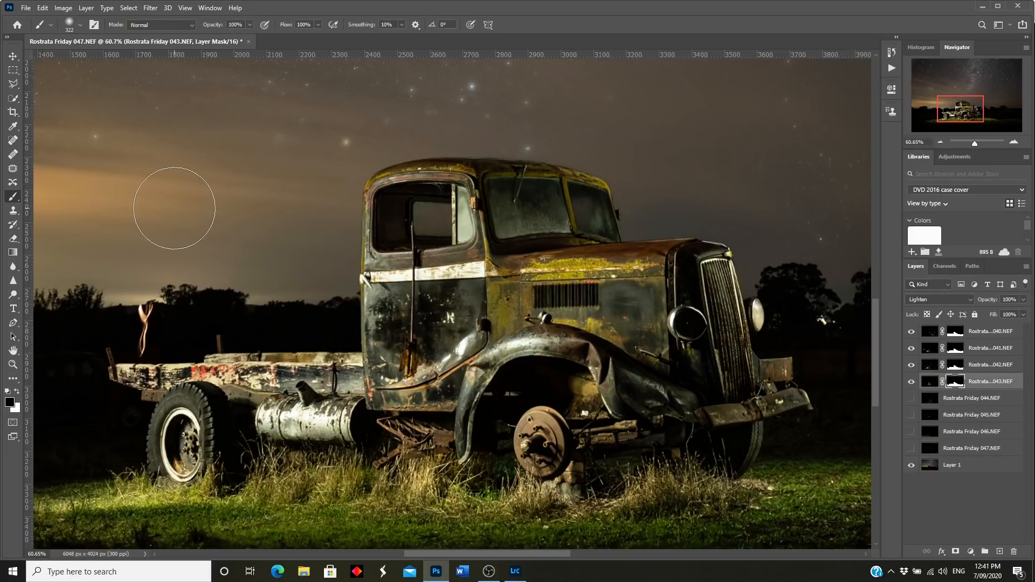
pyautogui.press('[')
pyautogui.press('[')
pyautogui.press('[')
pyautogui.press('[')
pyautogui.press('[')
pyautogui.moveTo(151, 306)
pyautogui.mouseDown()
pyautogui.moveTo(142, 307)
pyautogui.moveTo(143, 343)
pyautogui.moveTo(131, 342)
pyautogui.moveTo(143, 340)
pyautogui.mouseUp()
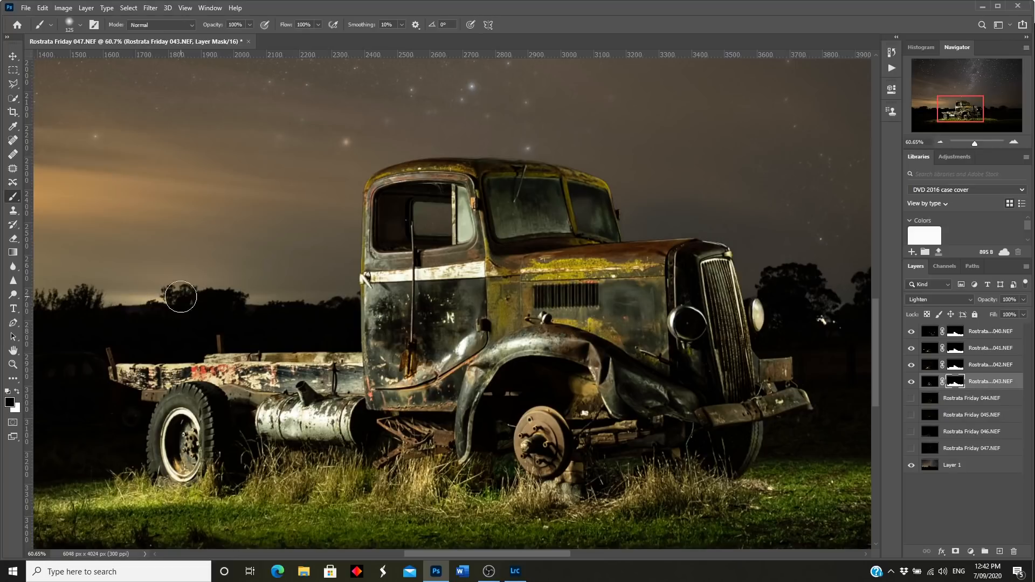
# Step: Compare what frames 041 and 042 add, zoom out to the whole truck, and turn on frame 044
pyautogui.moveTo(965, 115)
pyautogui.mouseDown()
pyautogui.moveTo(936, 116)
pyautogui.moveTo(981, 116)
pyautogui.moveTo(963, 115)
pyautogui.mouseUp()
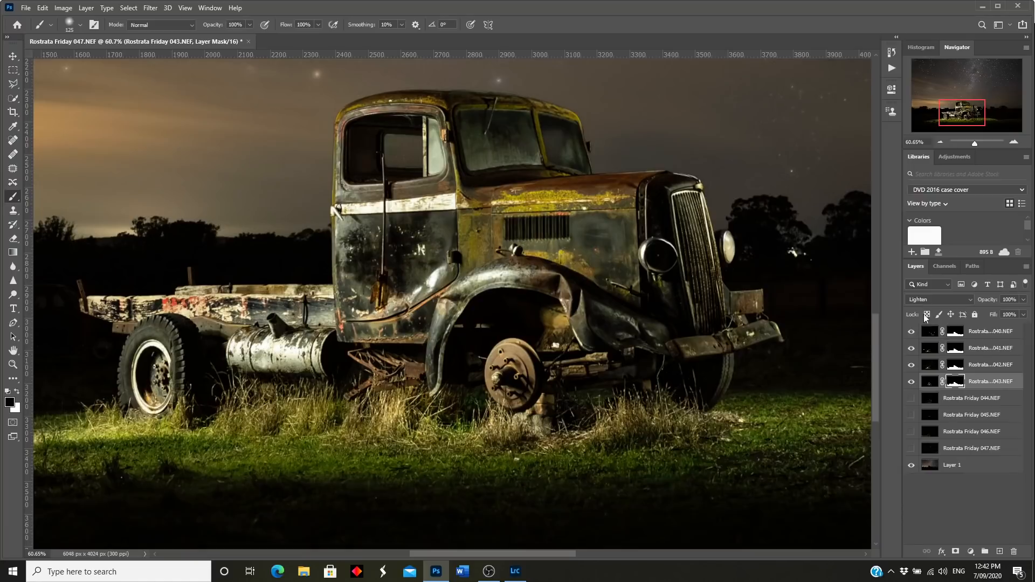
pyautogui.click(911, 349)
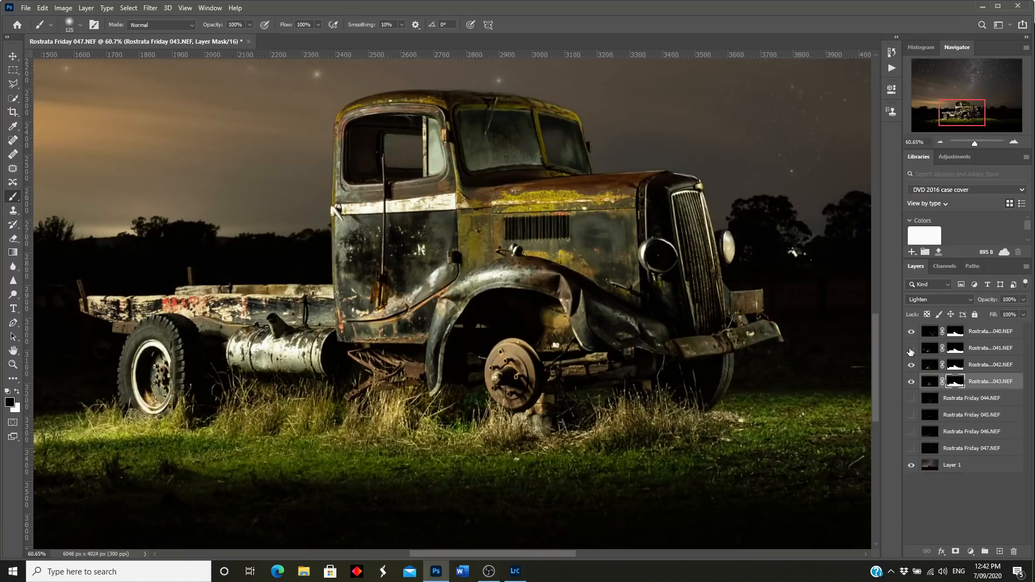
pyautogui.click(911, 351)
pyautogui.click(911, 366)
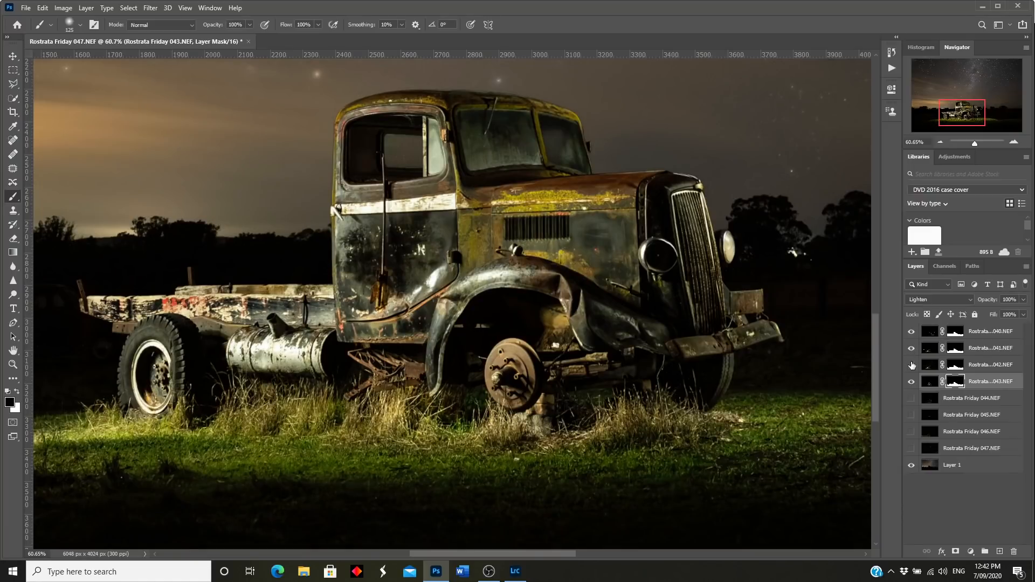
pyautogui.click(911, 366)
pyautogui.click(911, 366)
pyautogui.click(911, 365)
pyautogui.click(911, 366)
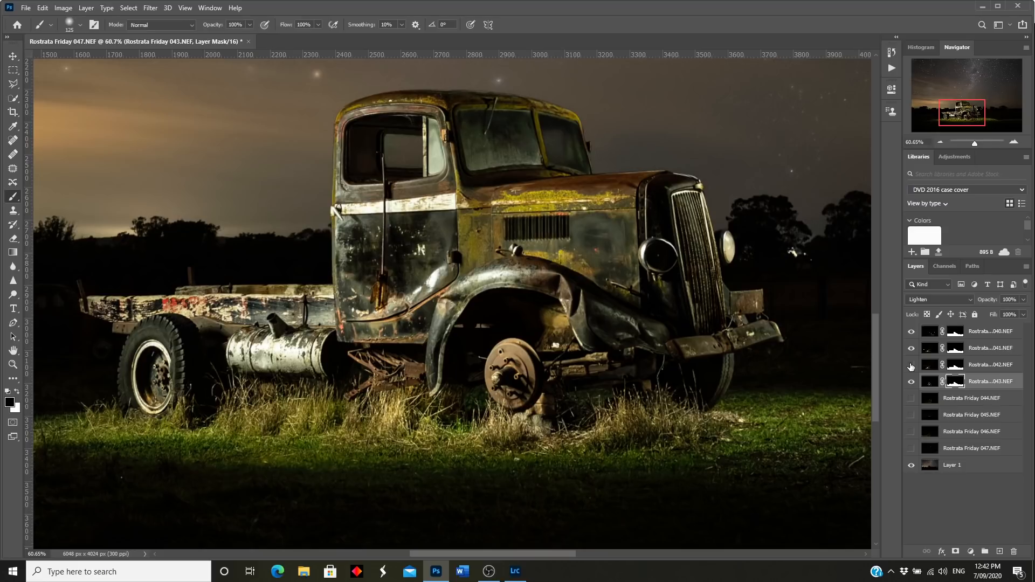
pyautogui.click(911, 366)
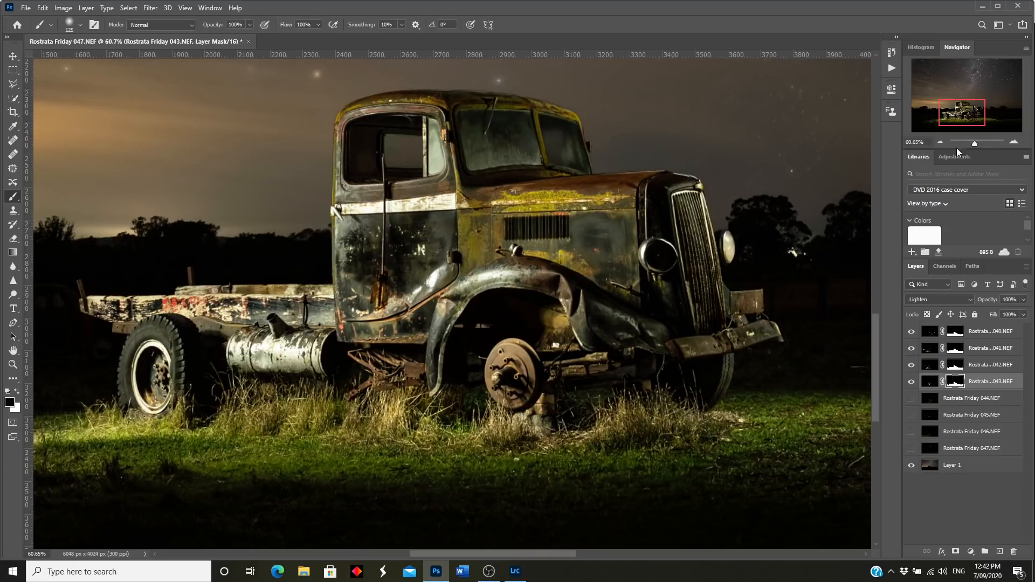
pyautogui.moveTo(975, 148); pyautogui.dragTo(971, 148)
pyautogui.click(911, 398)
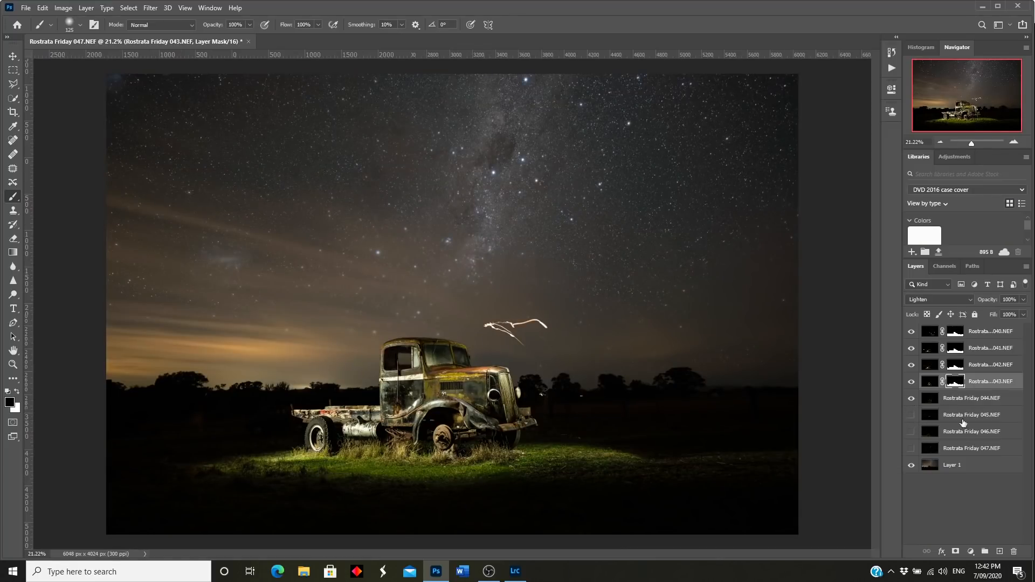
# Step: Copy the 043 mask onto frame 044 and turn on frame 045, comparing its cab glow
pyautogui.moveTo(953, 382); pyautogui.dragTo(954, 399)
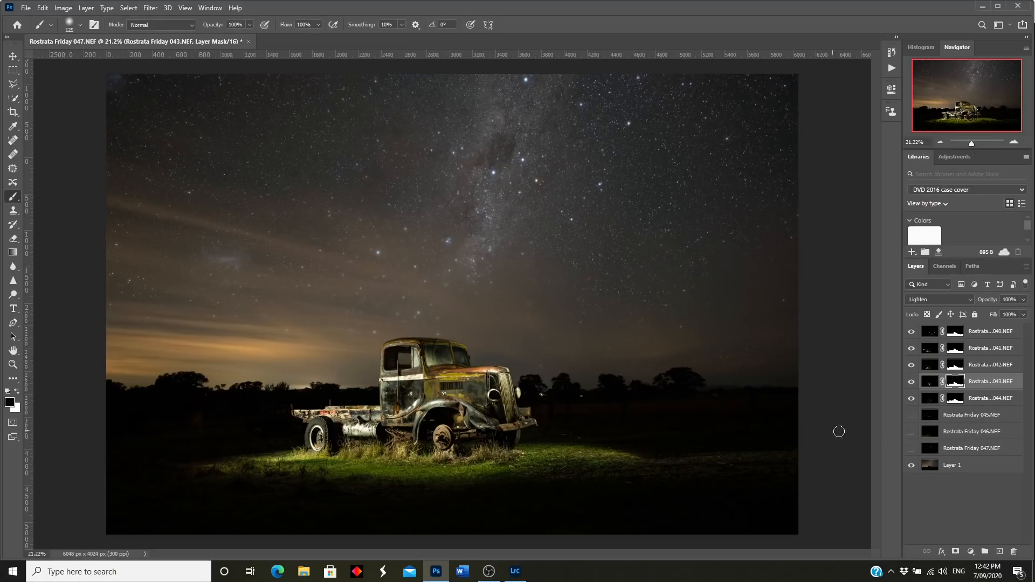
pyautogui.click(911, 415)
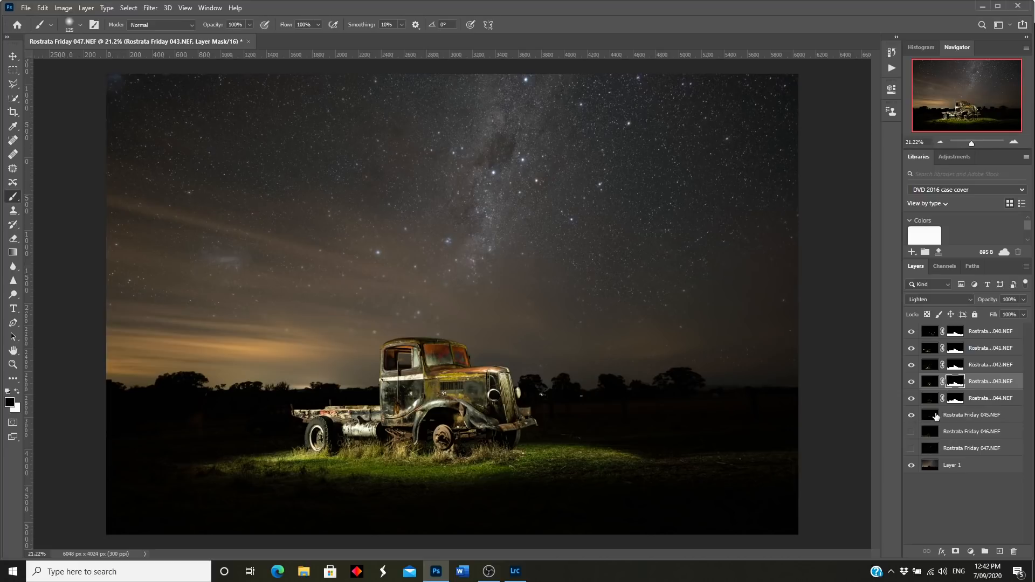
pyautogui.click(912, 415)
pyautogui.click(912, 415)
# Step: Copy the mask onto frames 045–047, show frame 046, and zoom to 100% on the rear wheel
pyautogui.moveTo(955, 399); pyautogui.dragTo(955, 415)
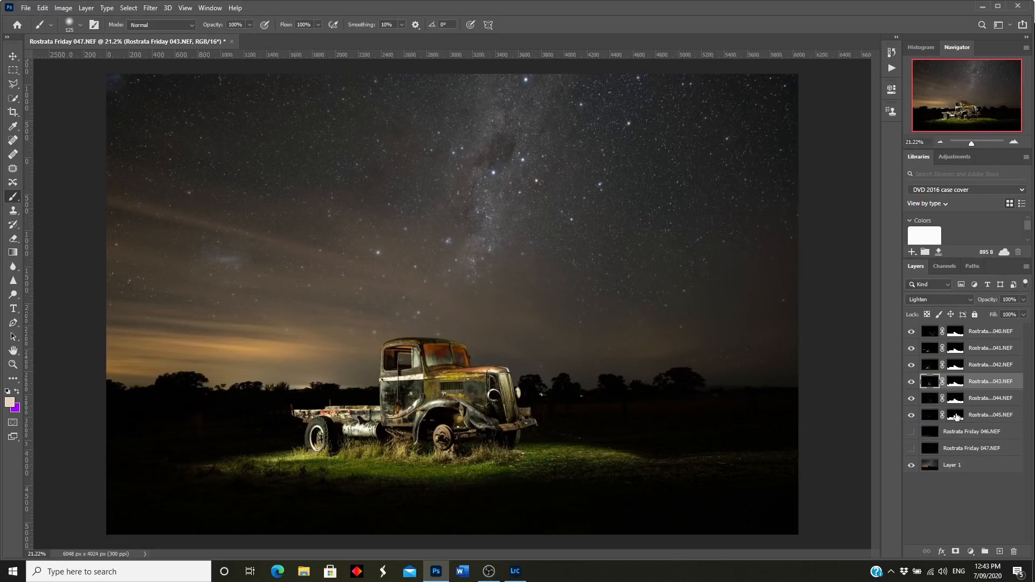
pyautogui.click(911, 432)
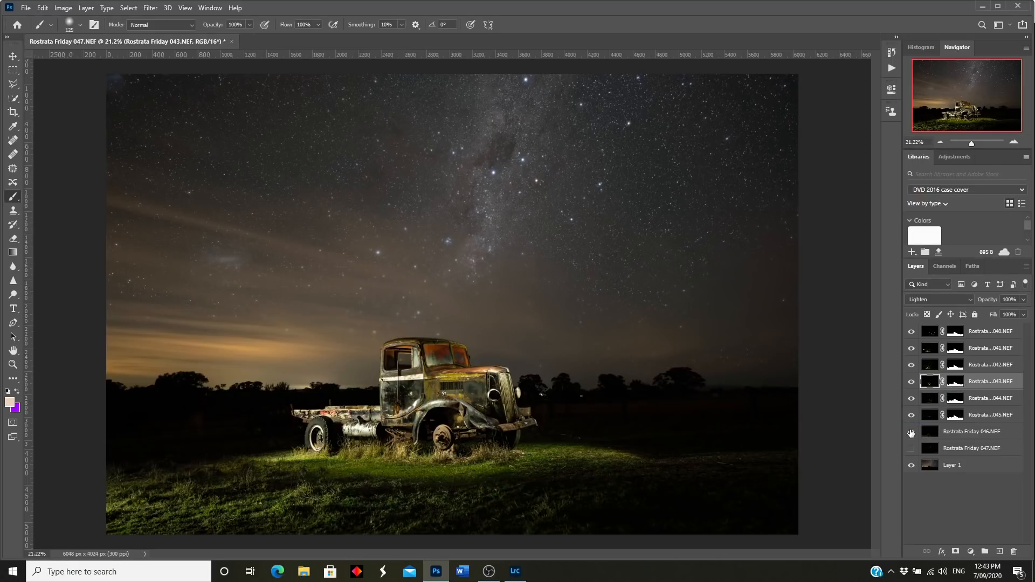
pyautogui.click(956, 415)
pyautogui.moveTo(955, 417); pyautogui.dragTo(955, 433)
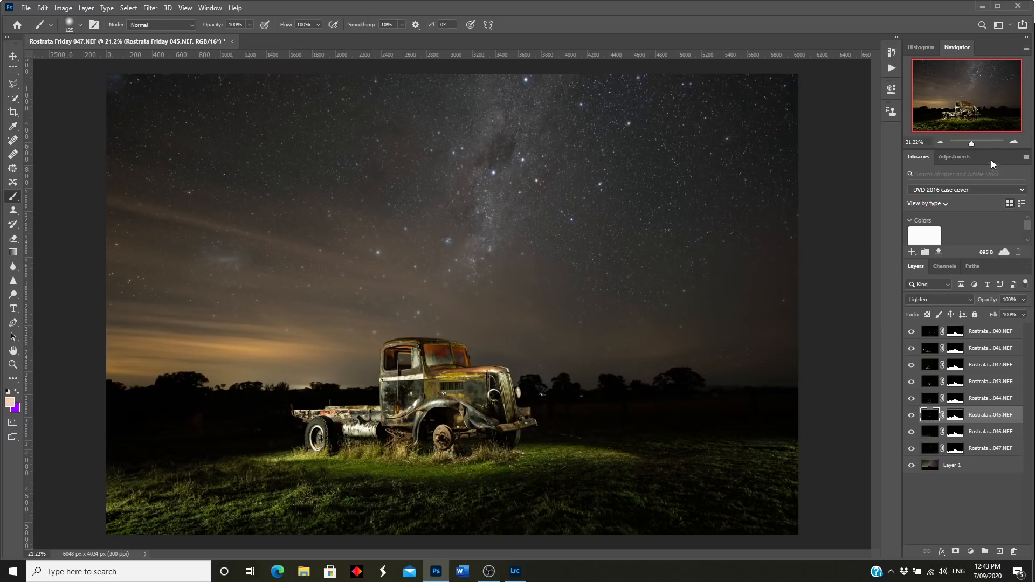
pyautogui.moveTo(972, 144); pyautogui.dragTo(976, 144)
pyautogui.moveTo(968, 99); pyautogui.dragTo(934, 119)
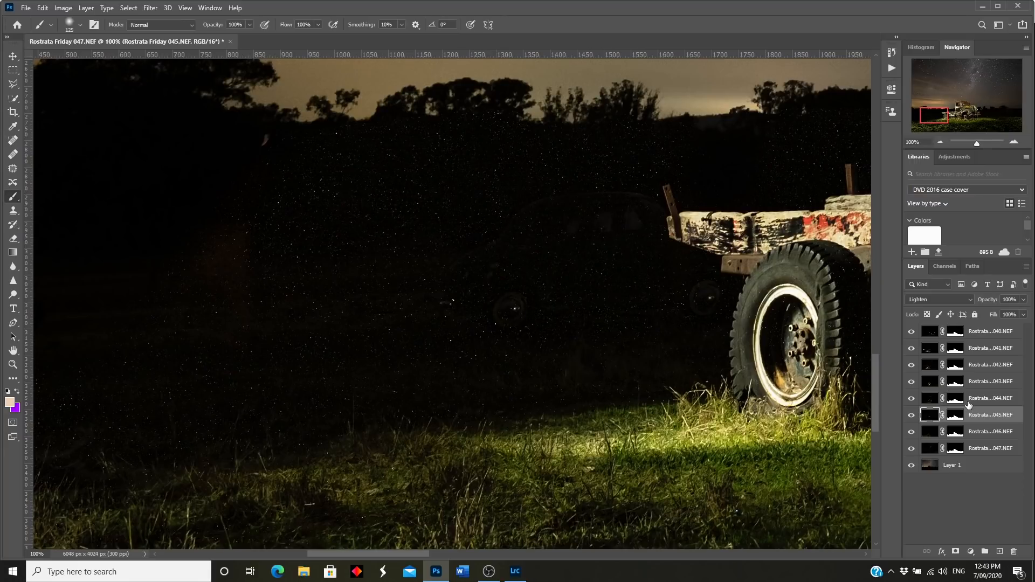
# Step: Make frame 041 the working layer and toggle the sky Layer 1 off and on to check the background
pyautogui.click(930, 348)
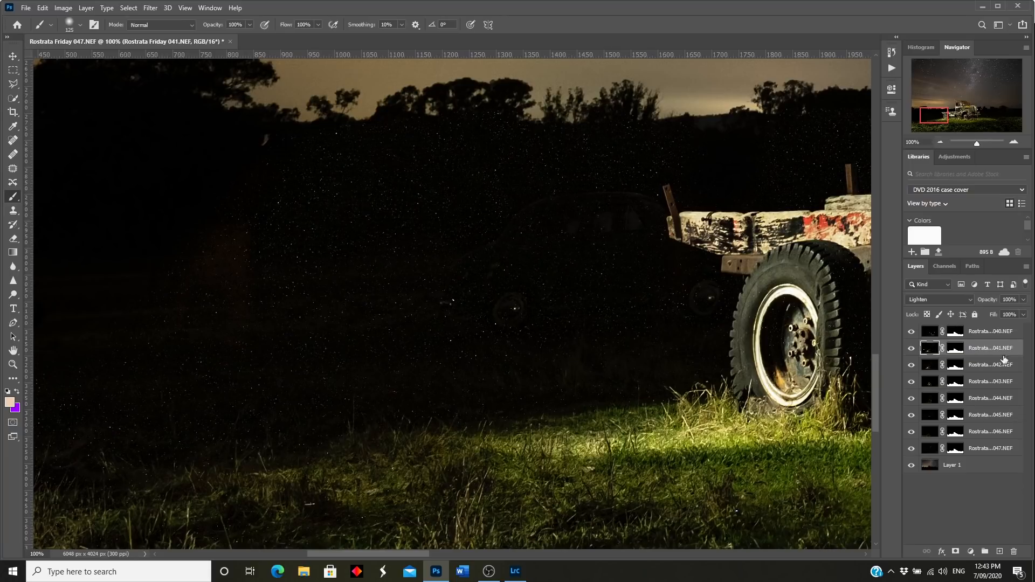
pyautogui.click(912, 467)
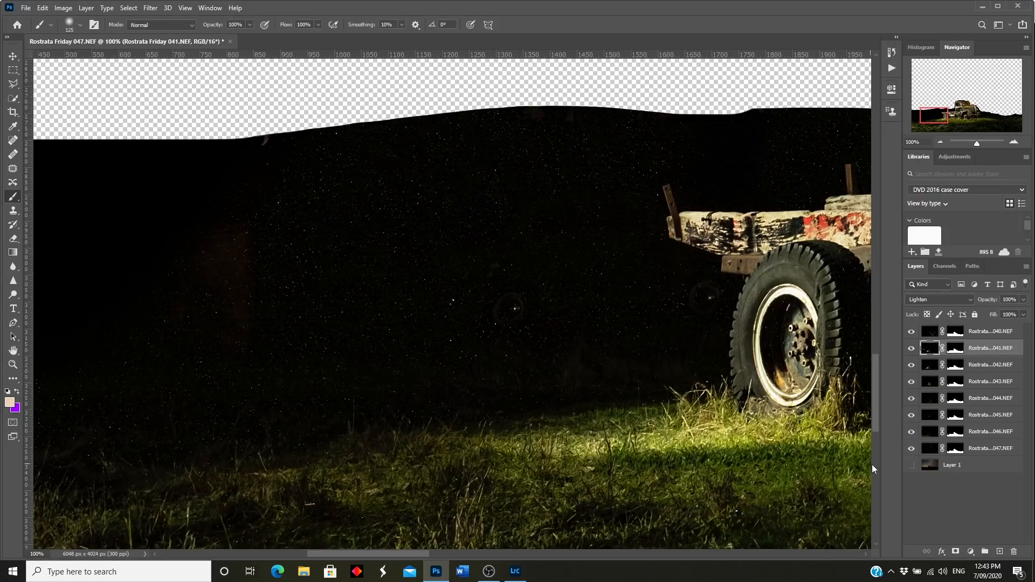
pyautogui.click(911, 466)
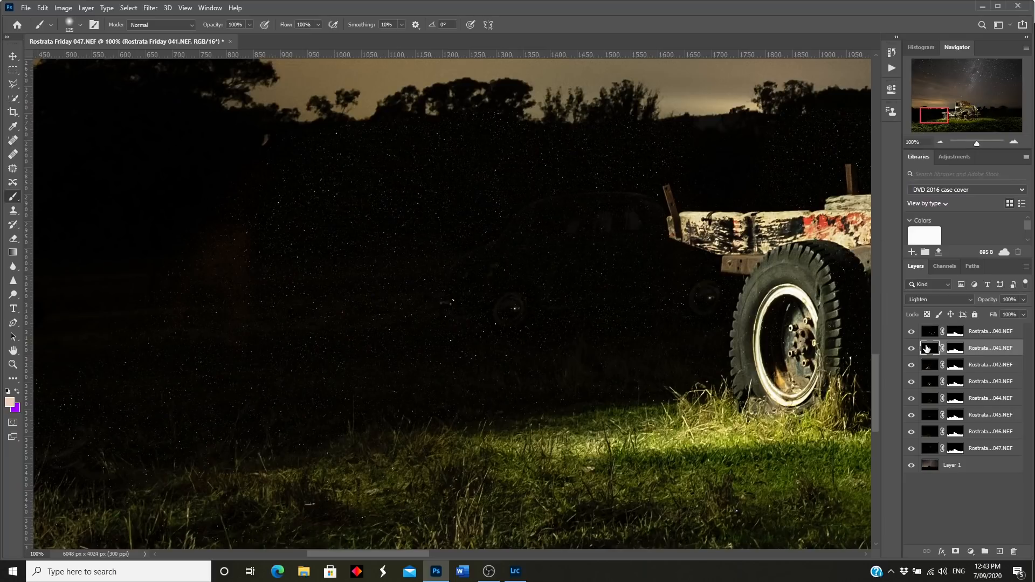
# Step: Apply the Dust & Scratches noise filter to frame 041
pyautogui.click(151, 8)
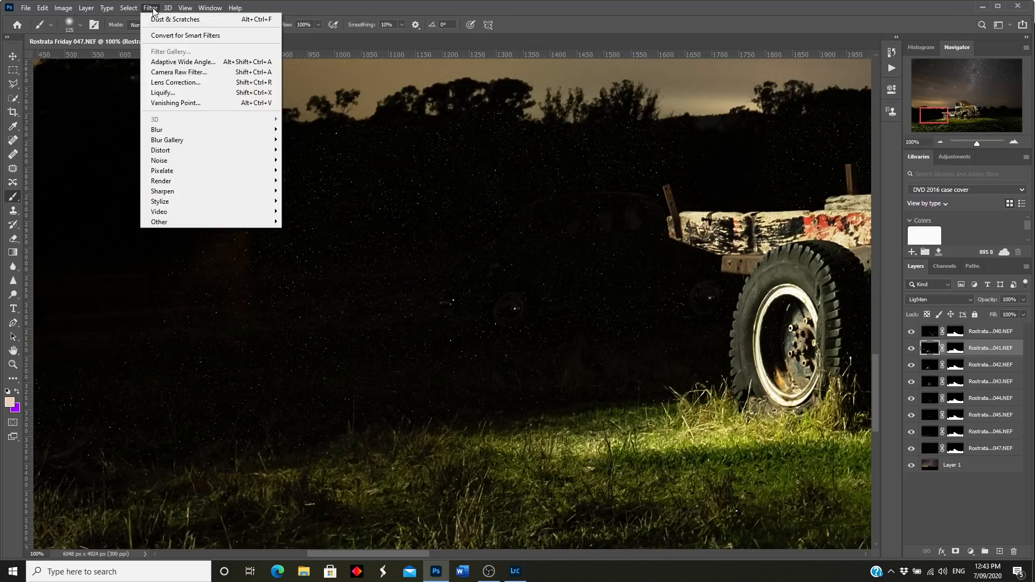
pyautogui.moveTo(206, 166)
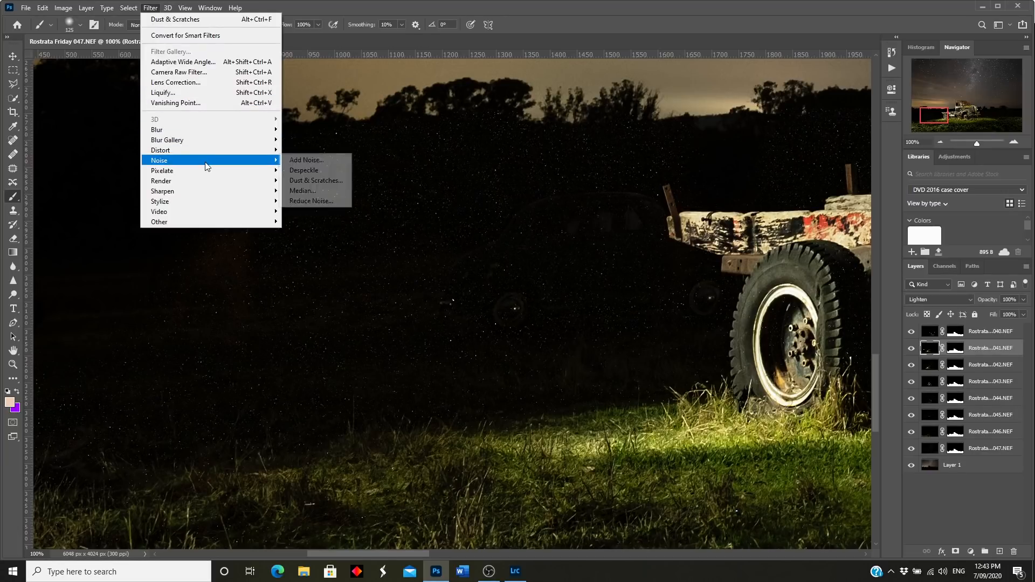
pyautogui.click(305, 181)
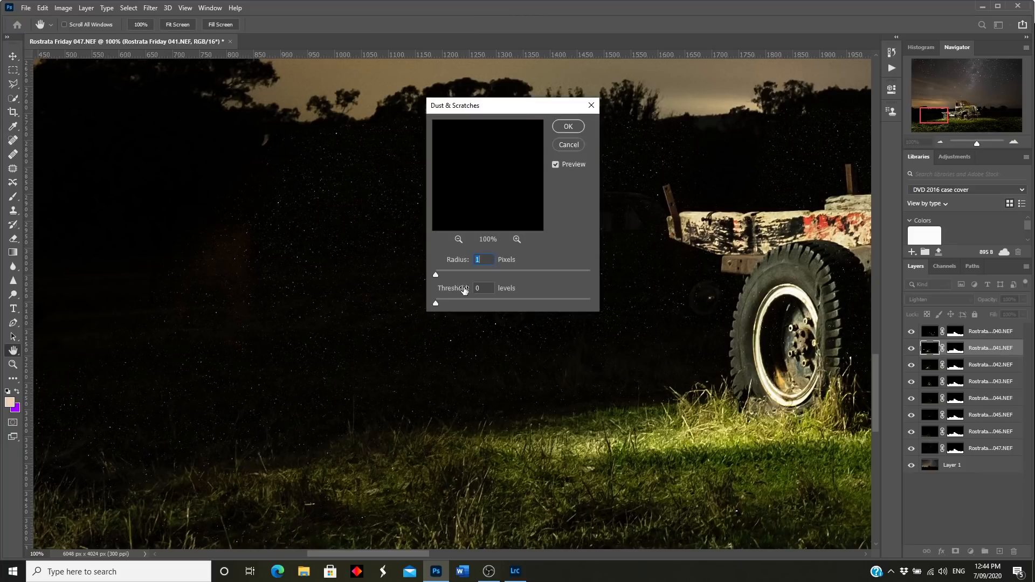
pyautogui.click(568, 126)
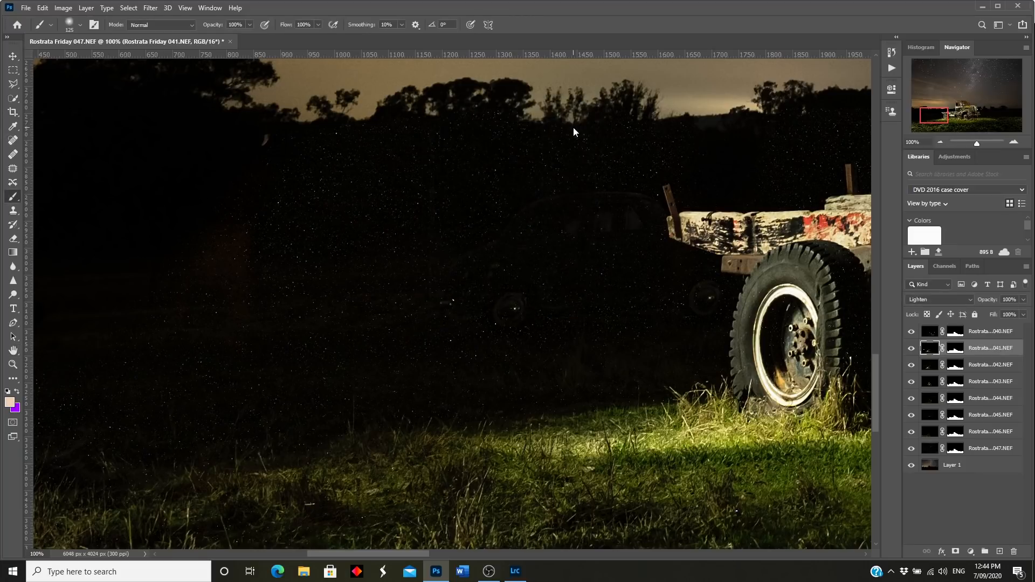
# Step: Select frame 042 for cleaning, open the Filter menu, and bring the truck's cab into view
pyautogui.click(929, 366)
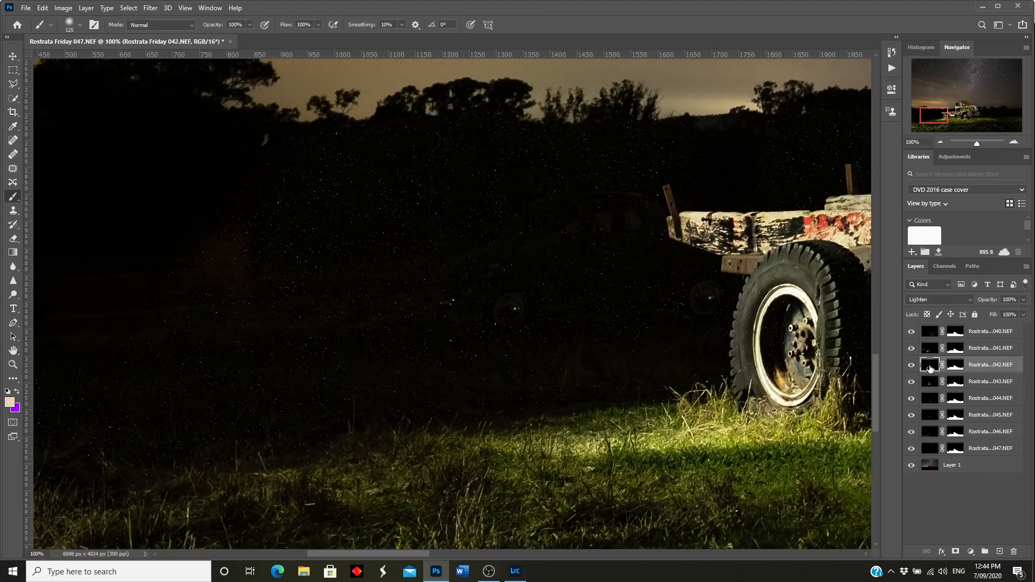
pyautogui.click(152, 12)
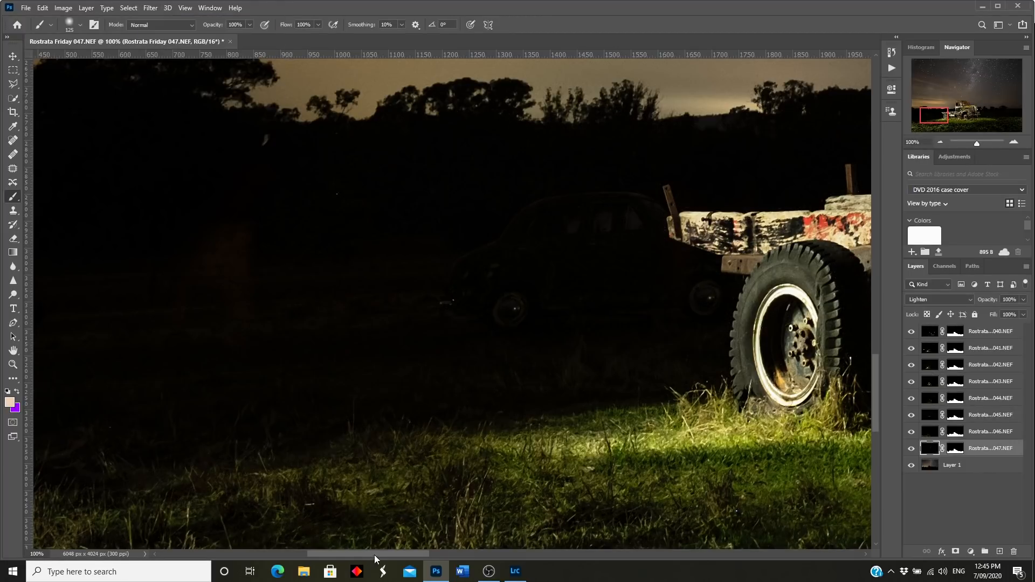
pyautogui.moveTo(376, 554); pyautogui.dragTo(512, 552)
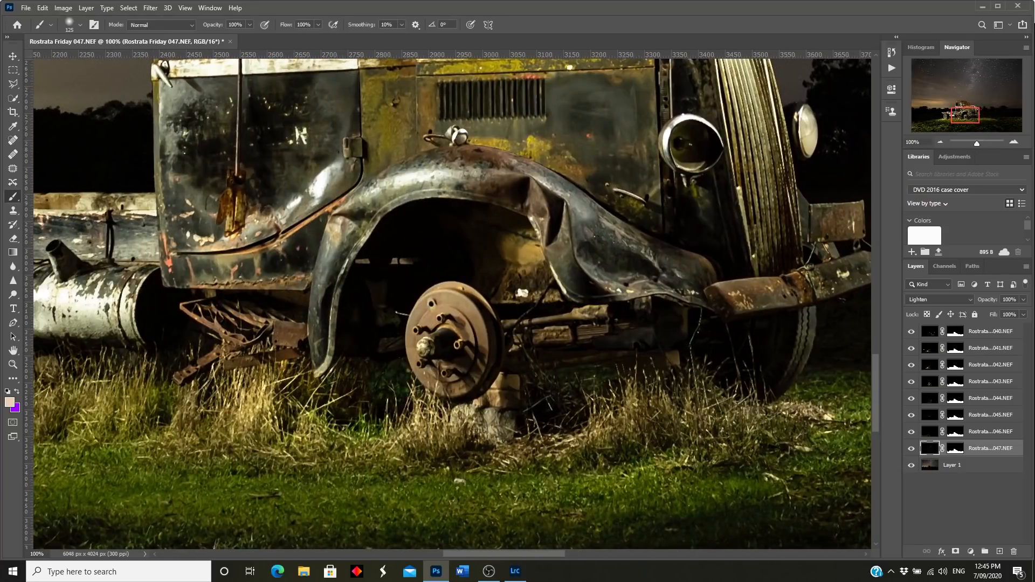
pyautogui.moveTo(962, 110); pyautogui.dragTo(972, 149)
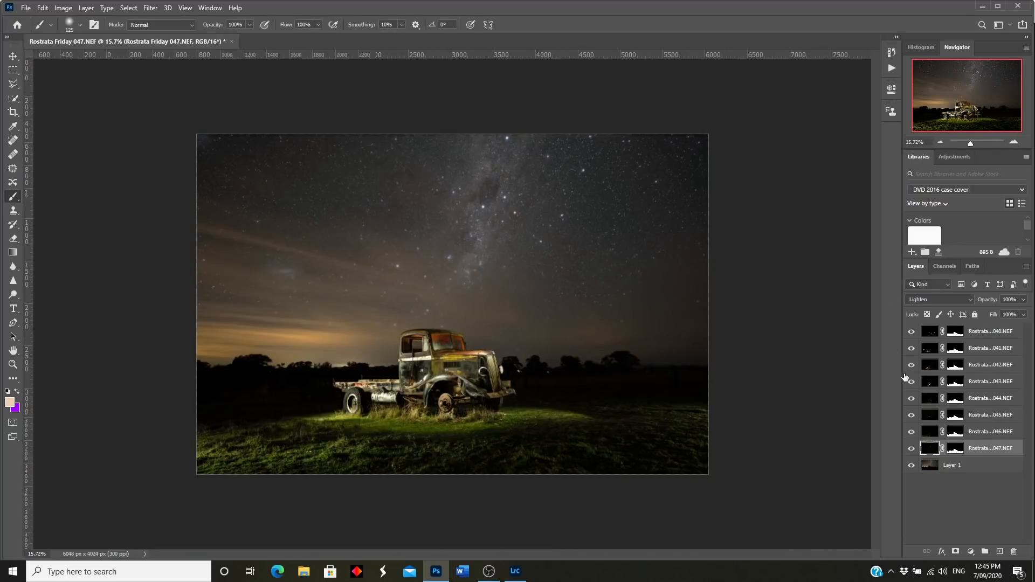
# Step: Compare frames 041 and 042, then disable frame 042's layer mask and hide the frame
pyautogui.click(910, 350)
pyautogui.click(911, 349)
pyautogui.click(911, 365)
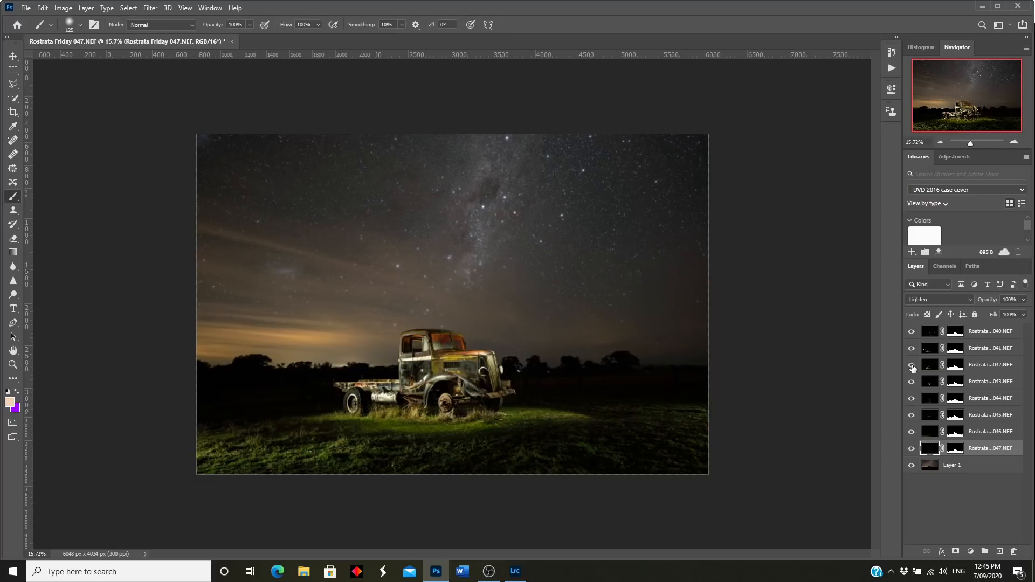
pyautogui.click(911, 365)
pyautogui.click(912, 366)
pyautogui.rightClick(954, 366)
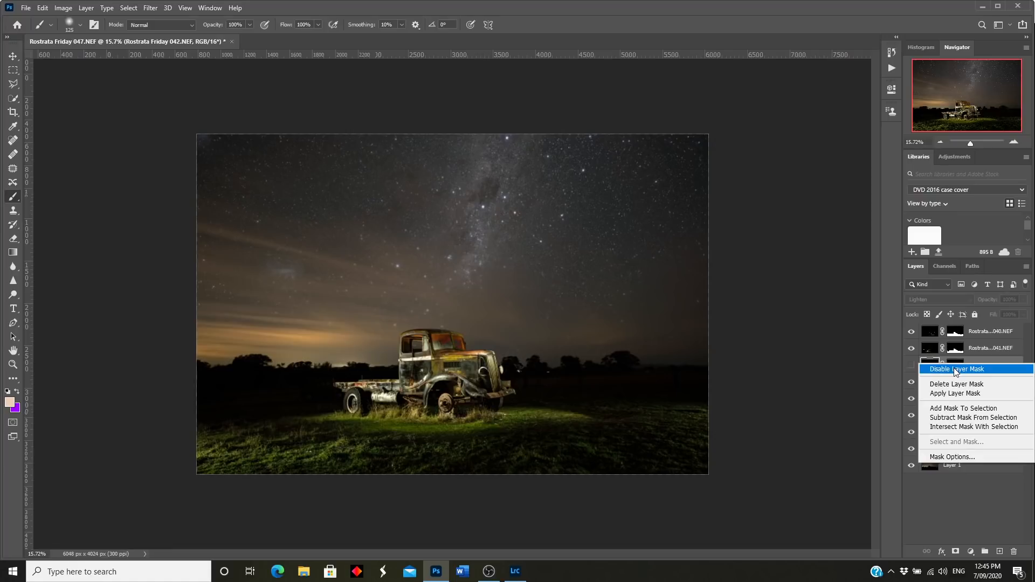
pyautogui.click(953, 369)
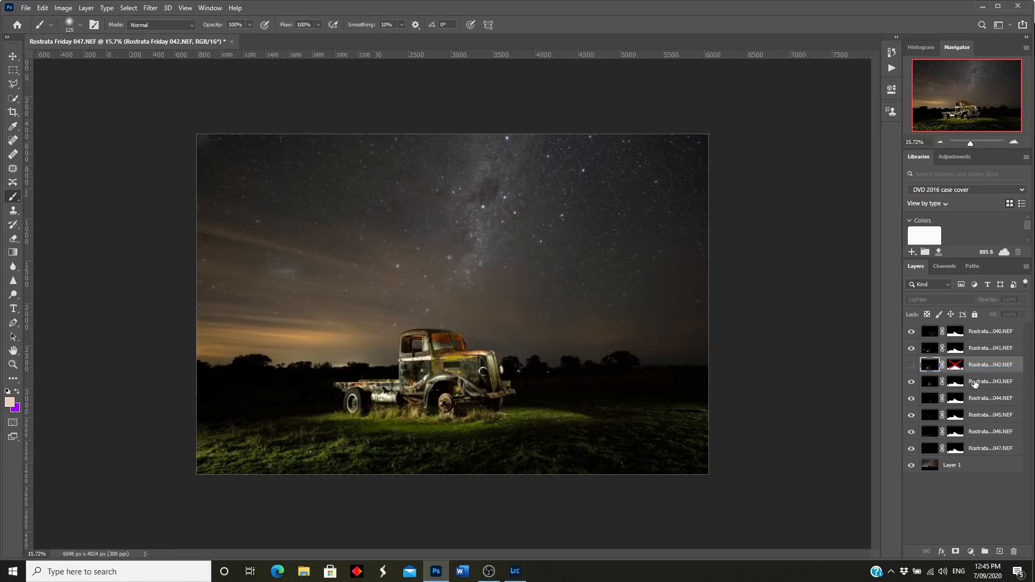
pyautogui.click(912, 366)
# Step: Toggle frames 043 through 046 to compare their truck and grass lighting
pyautogui.click(911, 382)
pyautogui.click(911, 399)
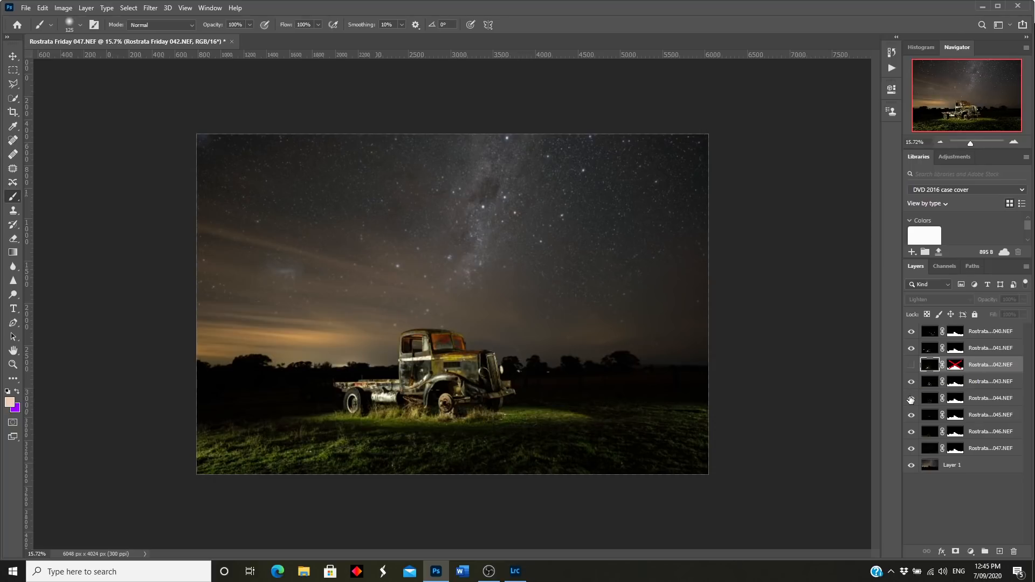
pyautogui.click(911, 399)
pyautogui.click(911, 416)
pyautogui.click(912, 416)
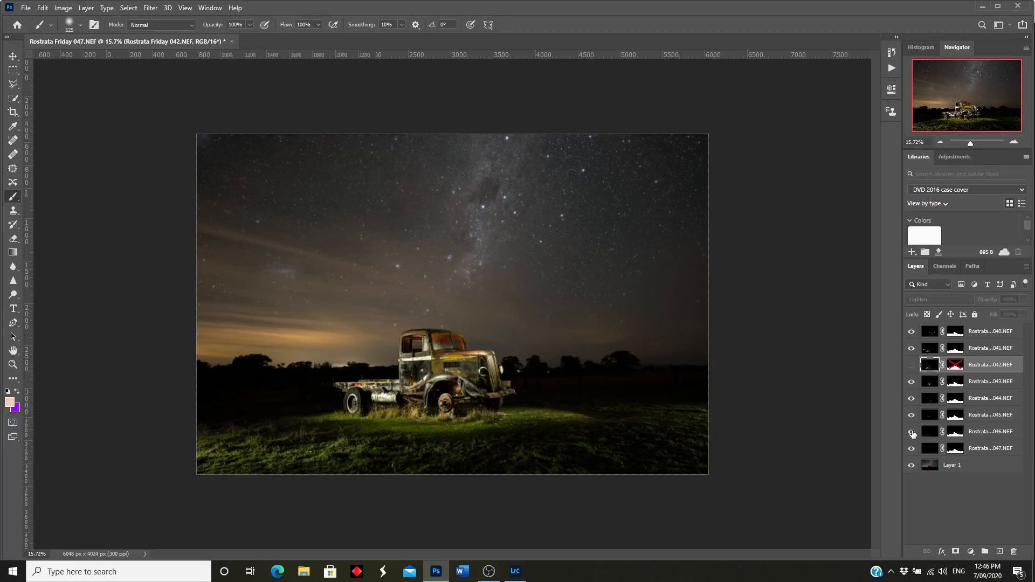
pyautogui.click(911, 432)
pyautogui.click(912, 432)
# Step: Check frame 040's front glow and target its layer mask
pyautogui.click(912, 331)
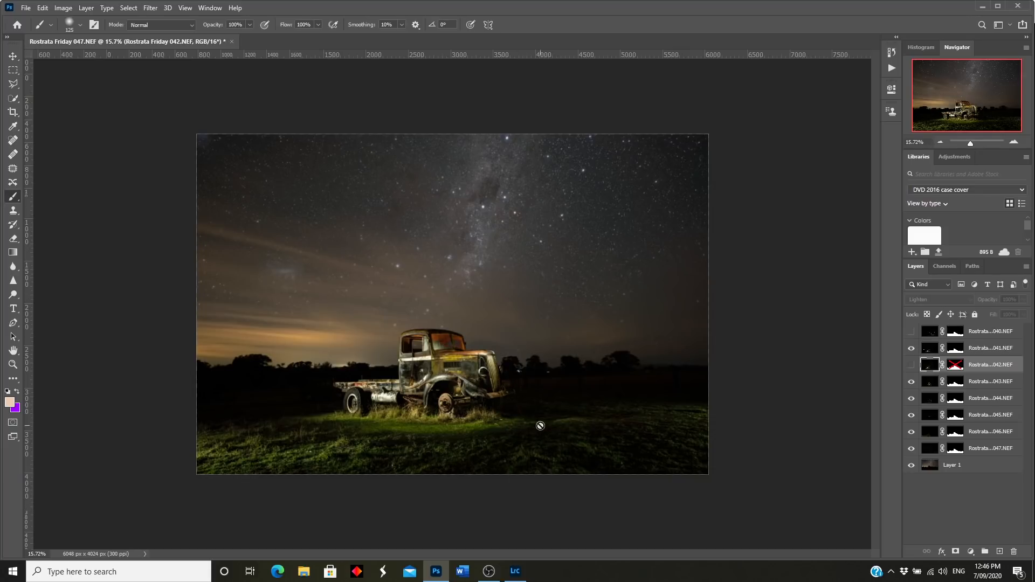
pyautogui.click(912, 332)
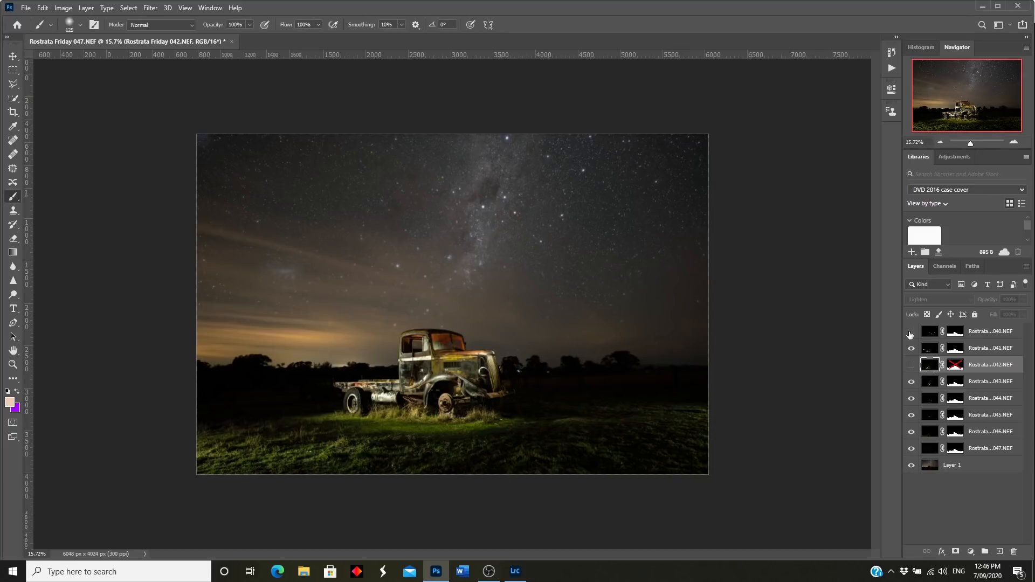
pyautogui.click(956, 332)
pyautogui.scroll(1, 453, 302)
# Step: Set the brush size and 50% opacity, then paint black over the right foreground grass on the 040 mask
pyautogui.click(80, 24)
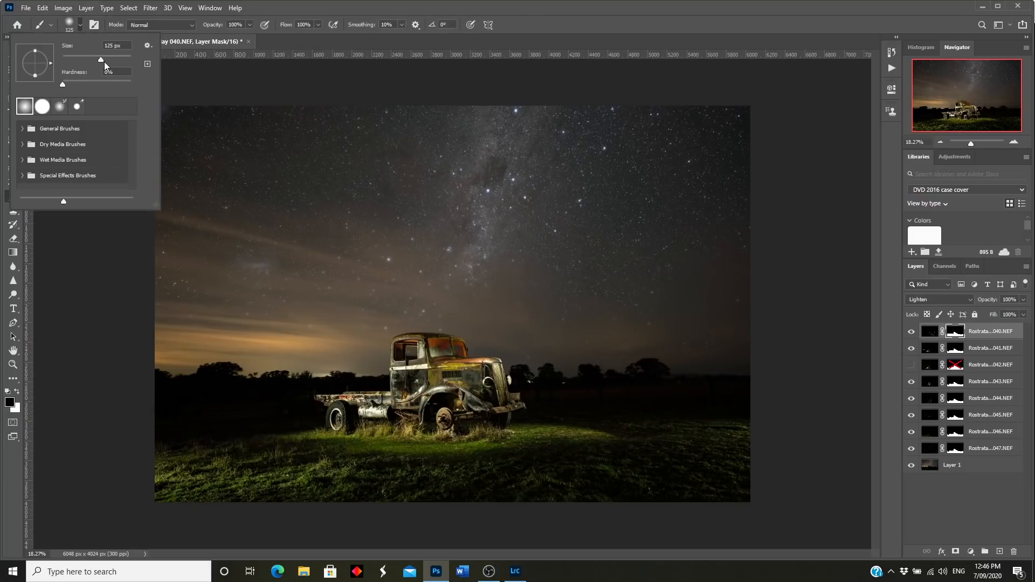
pyautogui.click(126, 58)
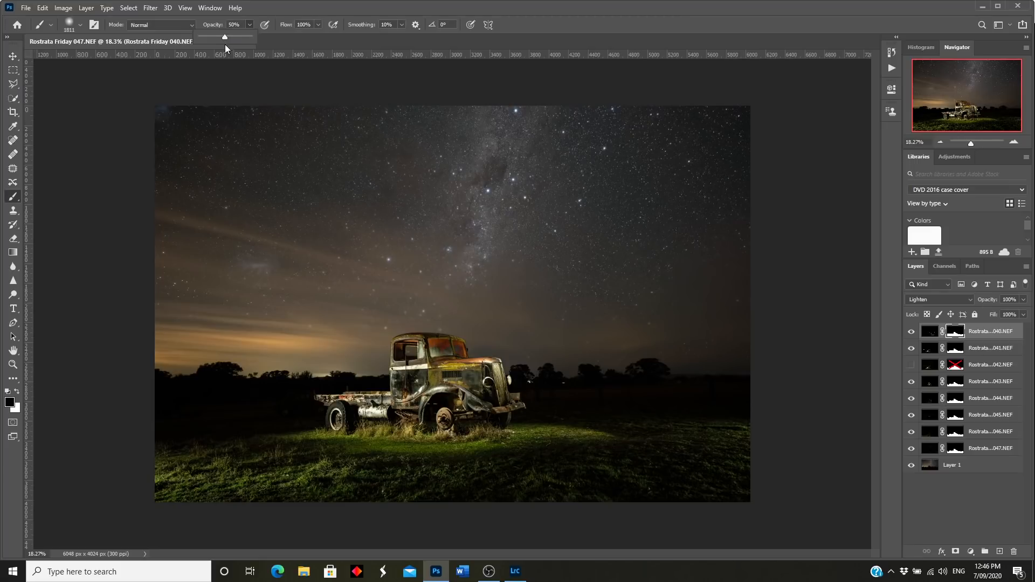
pyautogui.click(625, 417)
pyautogui.moveTo(630, 414)
pyautogui.mouseDown()
pyautogui.moveTo(636, 442)
pyautogui.moveTo(612, 444)
pyautogui.moveTo(565, 482)
pyautogui.moveTo(568, 507)
pyautogui.moveTo(532, 495)
pyautogui.moveTo(598, 491)
pyautogui.moveTo(609, 455)
pyautogui.moveTo(514, 487)
pyautogui.moveTo(568, 480)
pyautogui.moveTo(629, 427)
pyautogui.moveTo(633, 393)
pyautogui.moveTo(738, 344)
pyautogui.moveTo(698, 477)
pyautogui.moveTo(604, 486)
pyautogui.mouseUp()
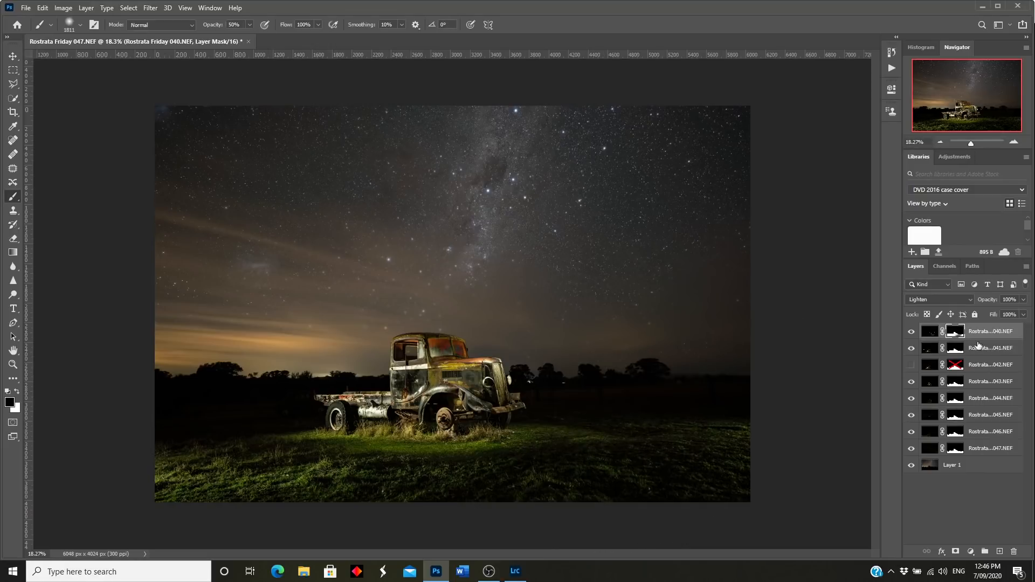
# Step: Compare frames 041, 043 and 044 on the truck, then target frame 044's layer mask
pyautogui.click(911, 349)
pyautogui.click(911, 349)
pyautogui.click(912, 381)
pyautogui.click(911, 381)
pyautogui.click(911, 381)
pyautogui.click(911, 381)
pyautogui.click(911, 400)
pyautogui.click(911, 400)
pyautogui.click(912, 400)
pyautogui.click(911, 400)
pyautogui.click(911, 400)
pyautogui.click(911, 400)
pyautogui.click(955, 400)
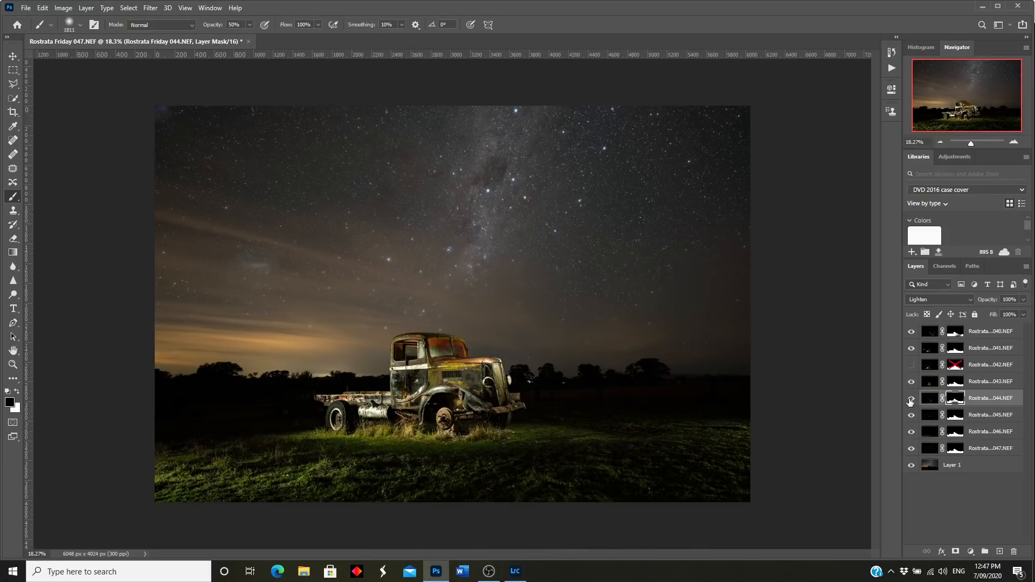
# Step: Select frame 043's mask, zoom in on the truck, and compare the frame on and off
pyautogui.hotkey('alt', ']')
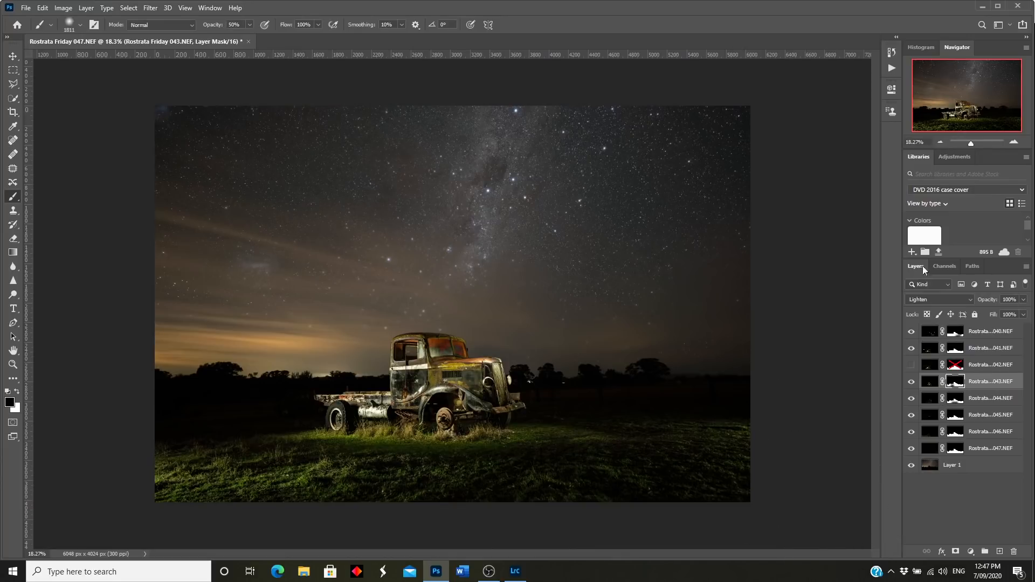
pyautogui.moveTo(971, 145); pyautogui.dragTo(975, 144)
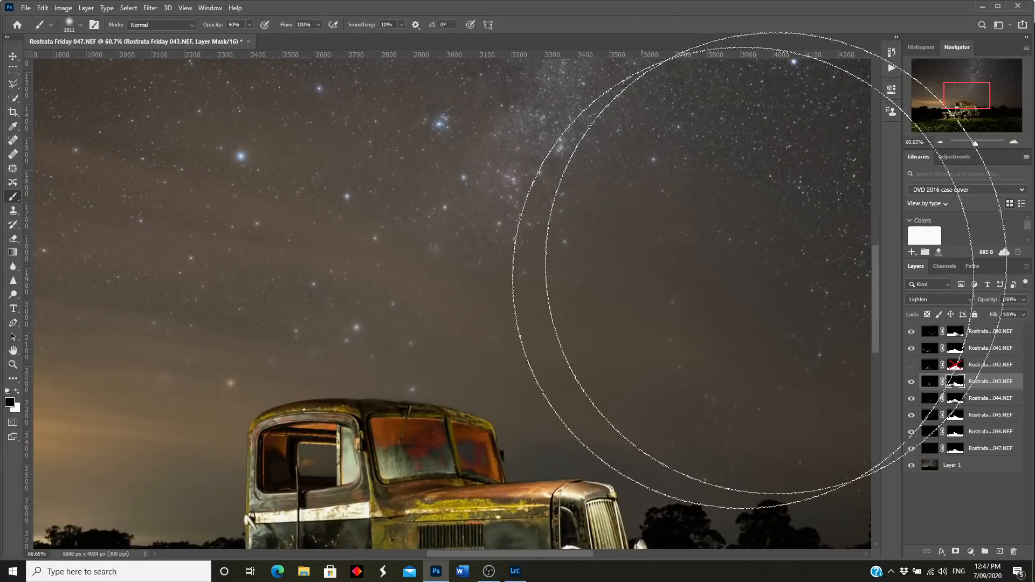
pyautogui.moveTo(973, 89); pyautogui.dragTo(953, 115)
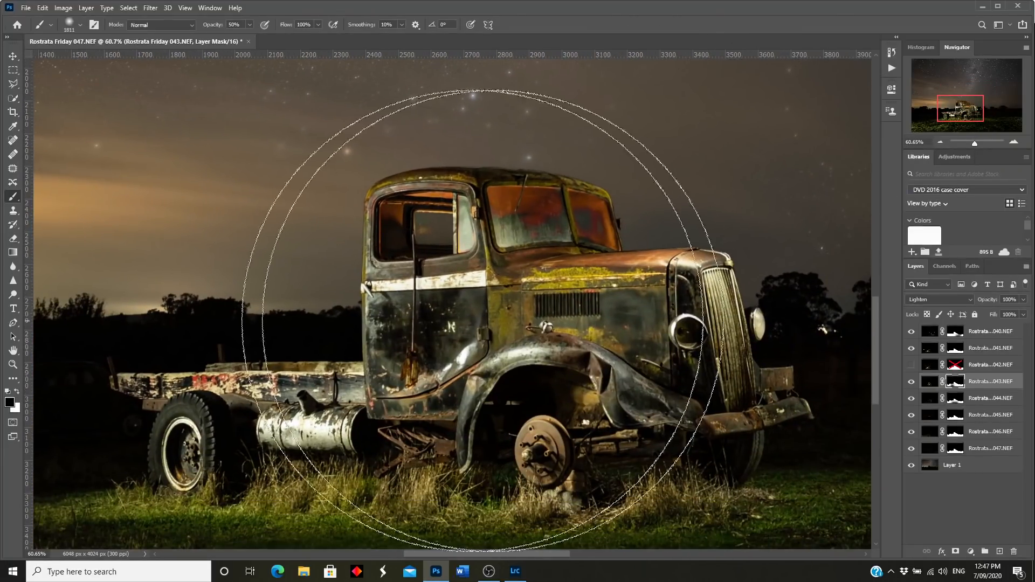
pyautogui.click(911, 382)
pyautogui.click(911, 382)
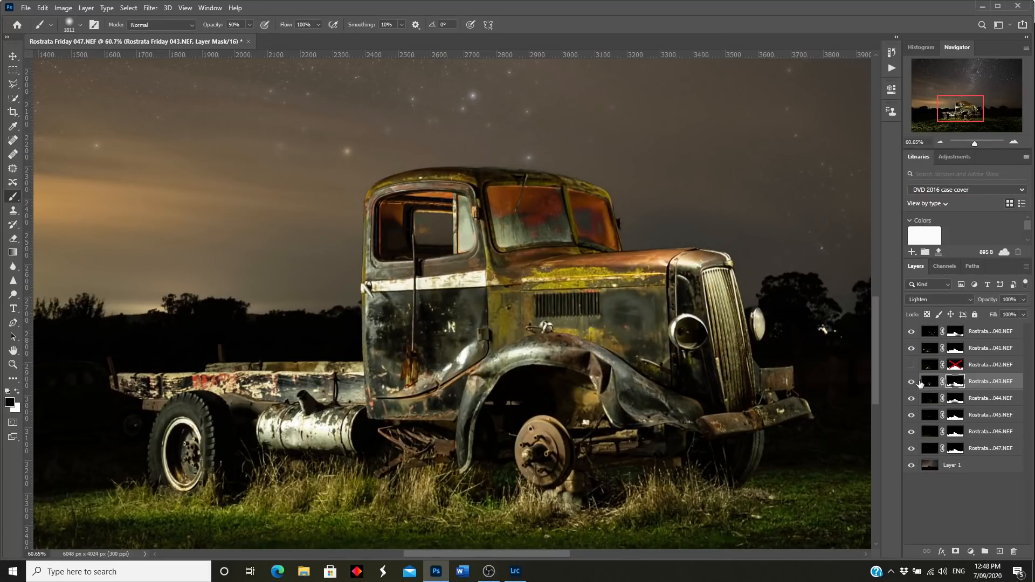
pyautogui.click(912, 382)
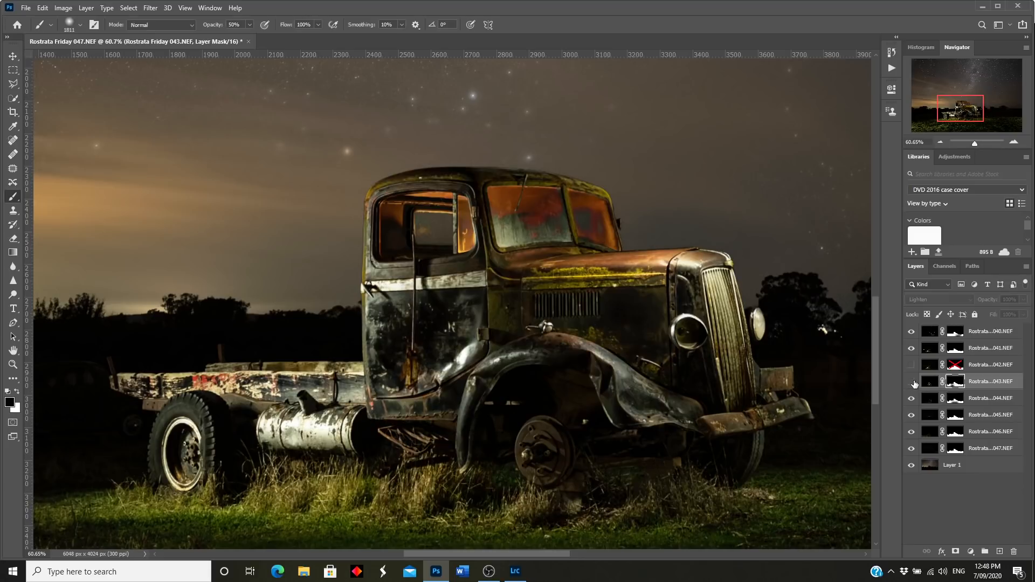
pyautogui.click(911, 382)
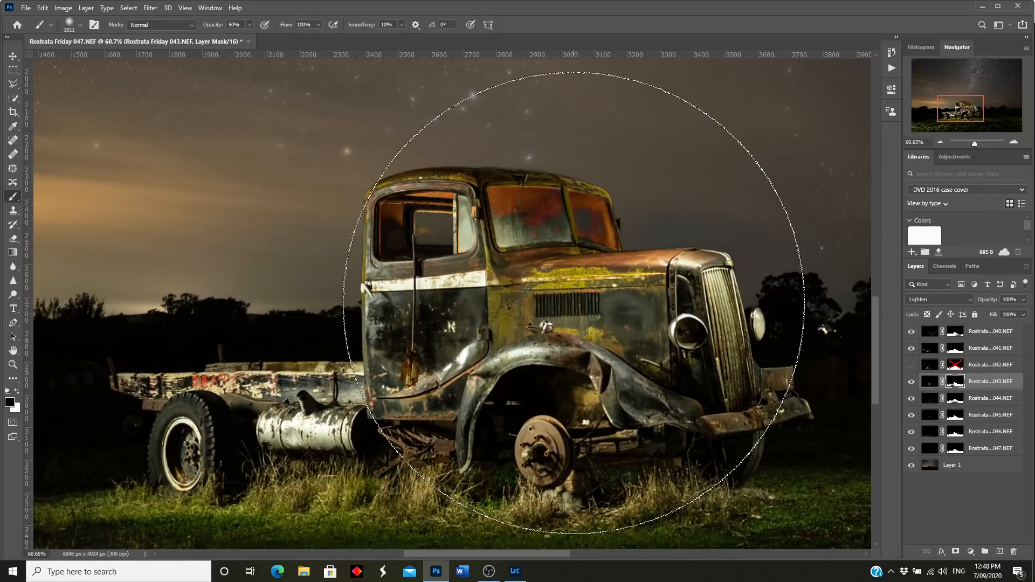
# Step: Set the brush size to 171 px
pyautogui.press('[')
pyautogui.press('[')
pyautogui.press('[')
pyautogui.press('[')
pyautogui.press('[')
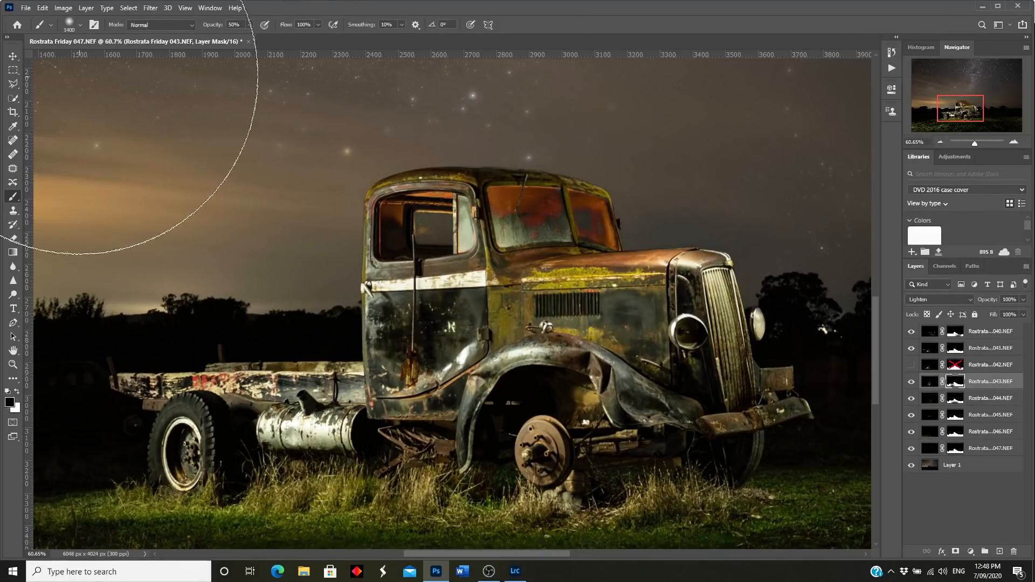
pyautogui.click(80, 25)
pyautogui.moveTo(103, 60); pyautogui.dragTo(109, 59)
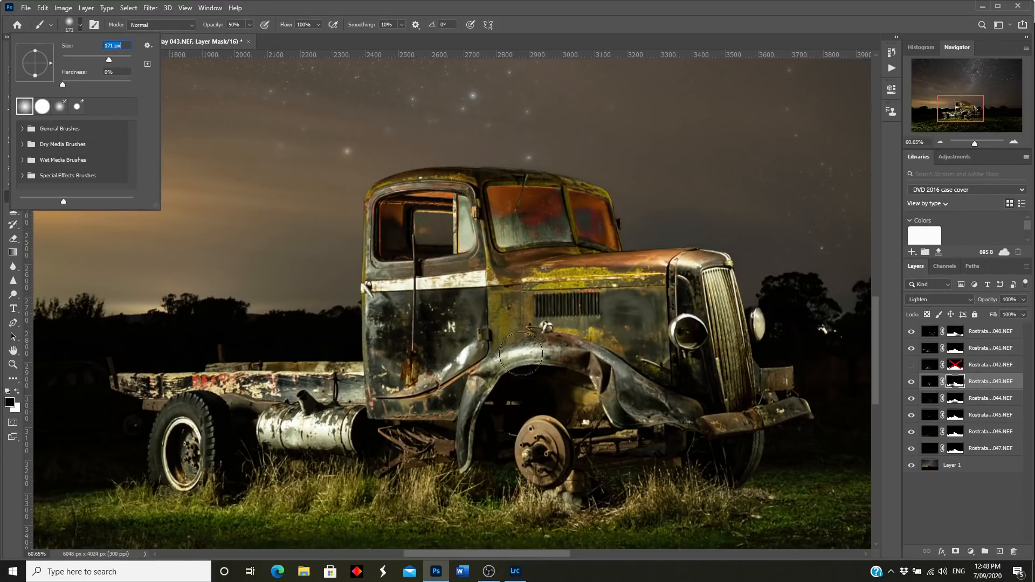
pyautogui.click(912, 382)
pyautogui.click(911, 382)
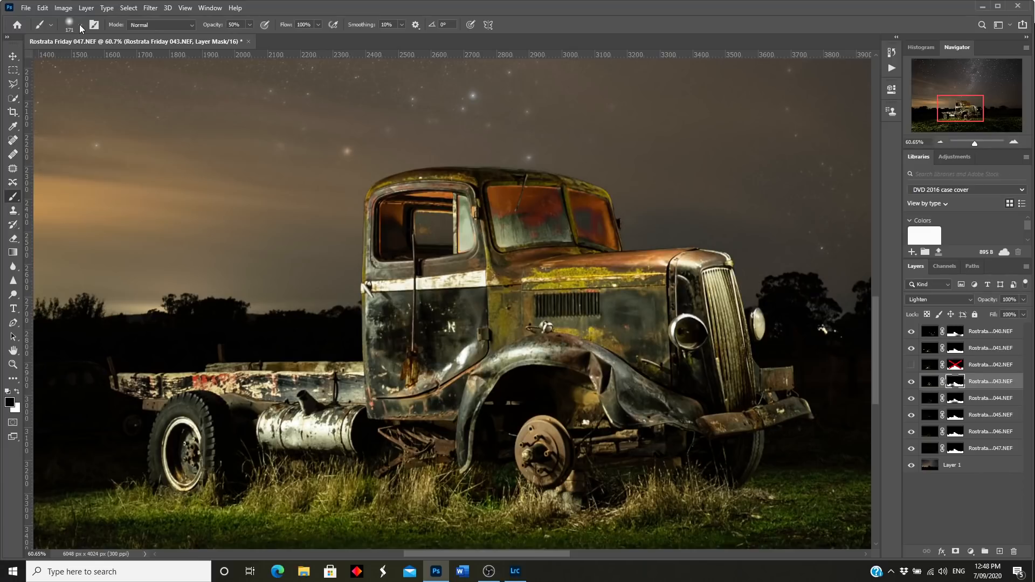
# Step: Paint out hot spots on the door, engine side panel and quarter window with 250 and 100 px brushes
pyautogui.press(']')
pyautogui.press(']')
pyautogui.press(']')
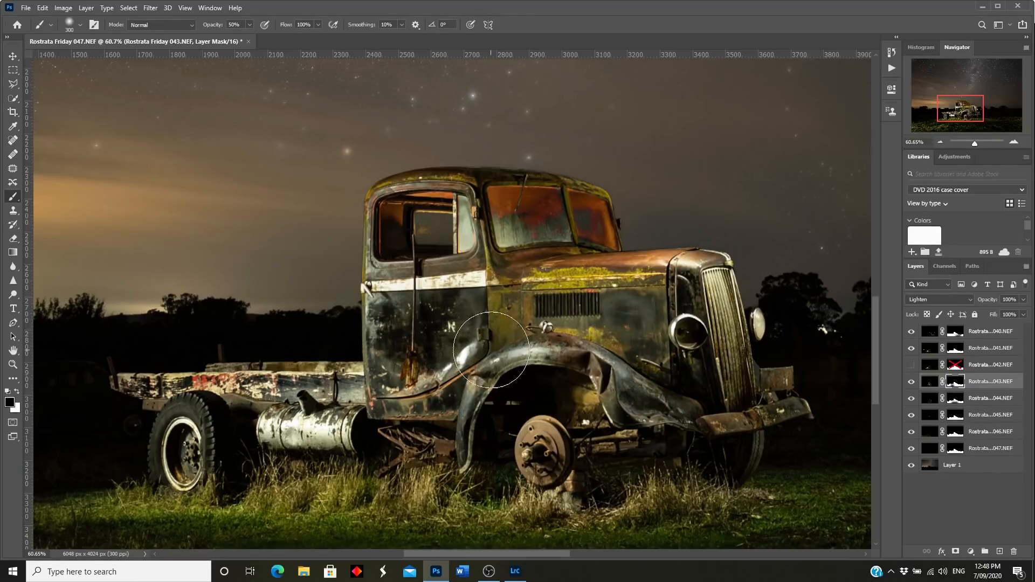
pyautogui.moveTo(454, 348); pyautogui.dragTo(477, 330)
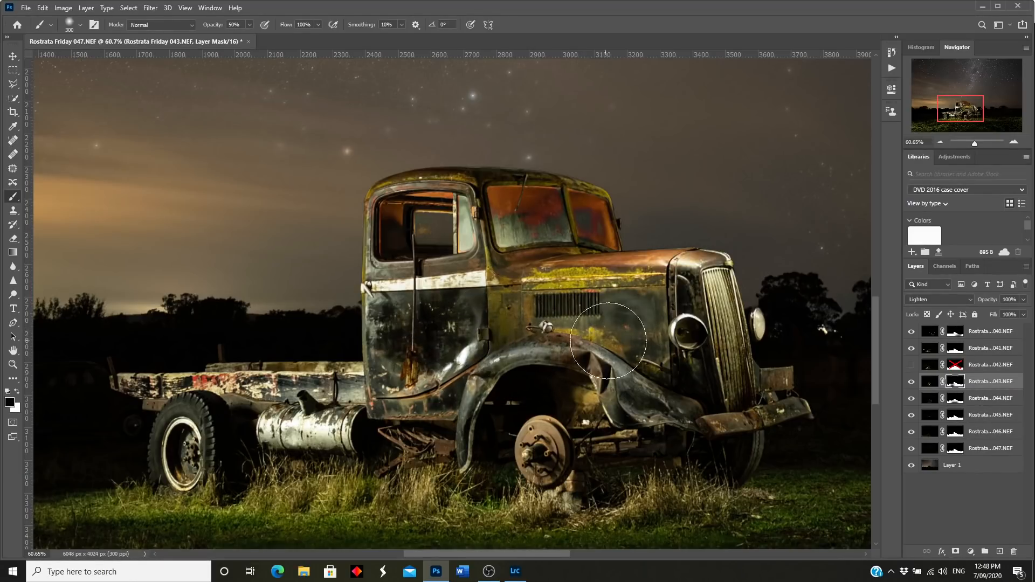
pyautogui.click(612, 341)
pyautogui.click(650, 334)
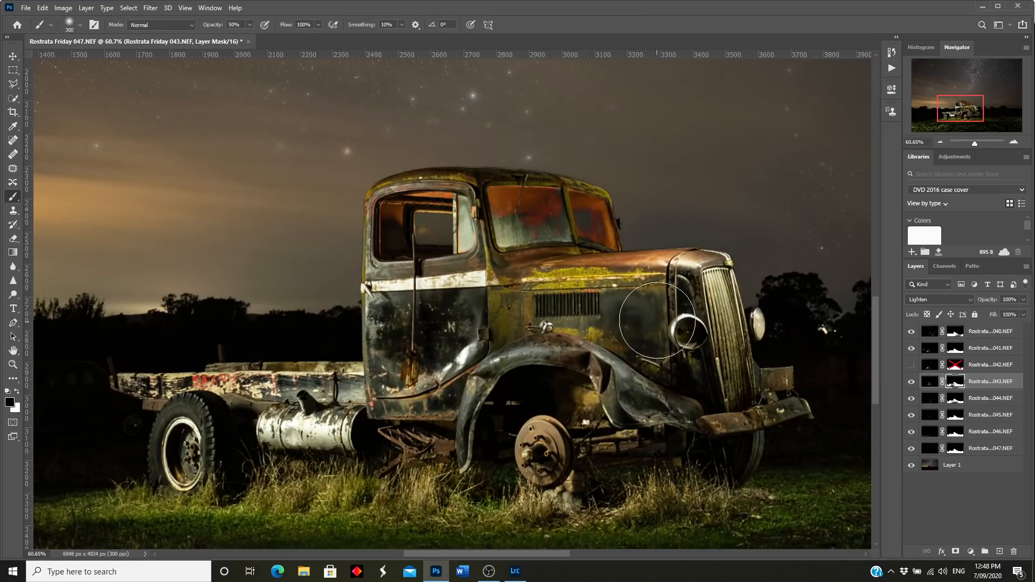
pyautogui.moveTo(472, 353)
pyautogui.mouseDown()
pyautogui.moveTo(456, 371)
pyautogui.moveTo(473, 369)
pyautogui.moveTo(477, 345)
pyautogui.mouseUp()
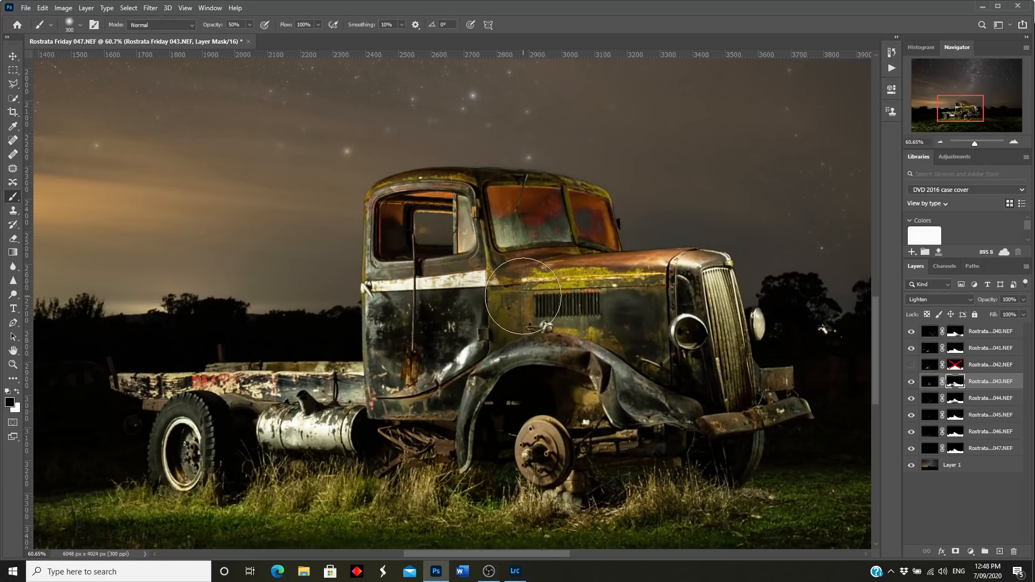
pyautogui.press('[')
pyautogui.press('[')
pyautogui.press('[')
pyautogui.press('[')
pyautogui.press('[')
pyautogui.press('[')
pyautogui.press('[')
pyautogui.press('[')
pyautogui.press('[')
pyautogui.moveTo(465, 239)
pyautogui.mouseDown()
pyautogui.moveTo(462, 204)
pyautogui.moveTo(459, 249)
pyautogui.moveTo(464, 224)
pyautogui.moveTo(470, 243)
pyautogui.mouseUp()
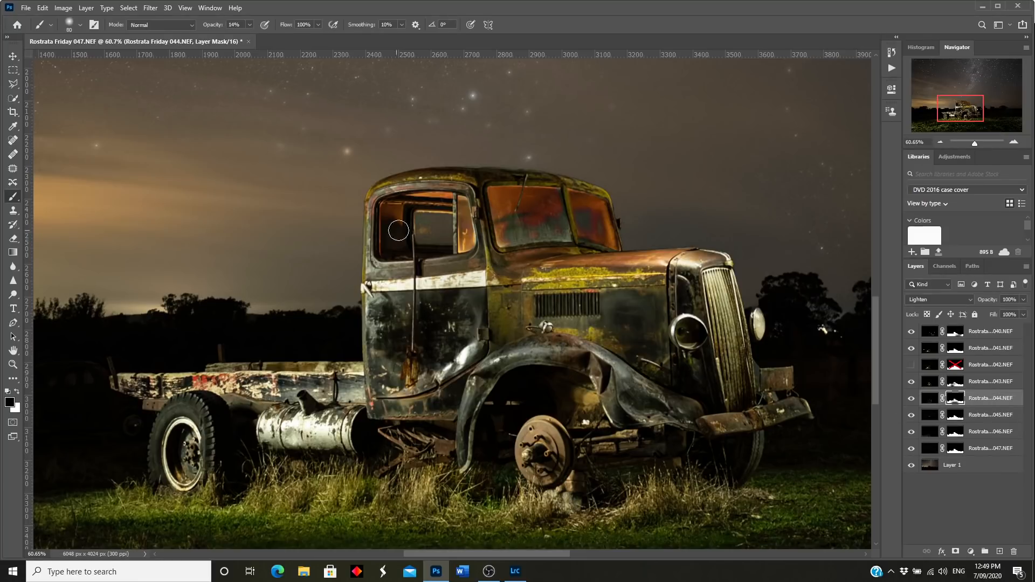
# Step: Darken the radiator shell and hood highlights in frame 044 with a 250 px brush
pyautogui.press(']')
pyautogui.press(']')
pyautogui.press(']')
pyautogui.press(']')
pyautogui.press(']')
pyautogui.press(']')
pyautogui.press(']')
pyautogui.click(681, 277)
pyautogui.moveTo(683, 279)
pyautogui.mouseDown()
pyautogui.moveTo(674, 290)
pyautogui.moveTo(656, 266)
pyautogui.mouseUp()
pyautogui.click(680, 281)
pyautogui.click(678, 271)
pyautogui.click(683, 262)
pyautogui.press('[')
pyautogui.press('[')
pyautogui.press('[')
pyautogui.press('[')
pyautogui.click(21, 391)
# Step: Reset the painting colour to black, select base Layer 1, and open the adjustment layer list
pyautogui.click(18, 391)
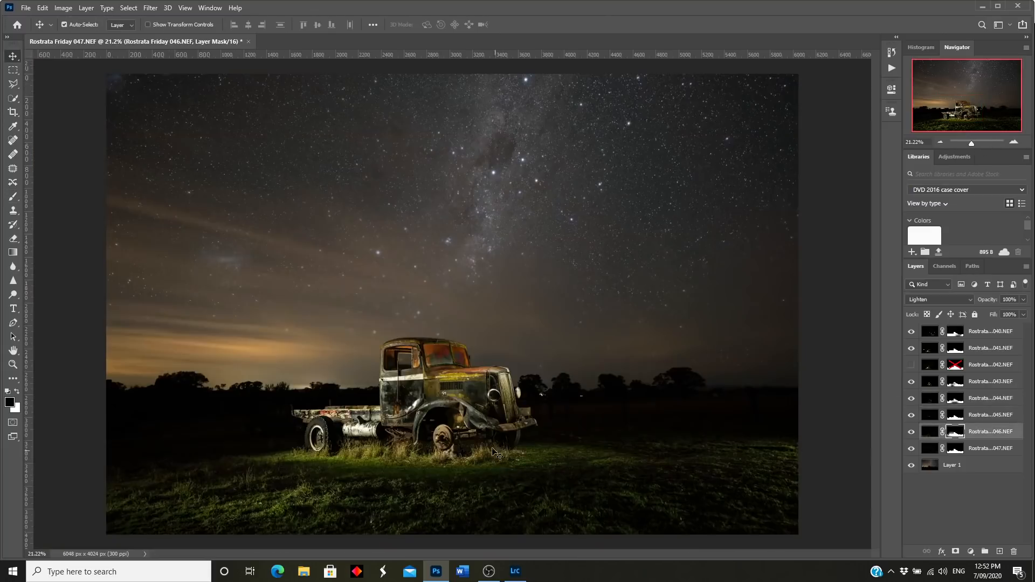
pyautogui.click(934, 467)
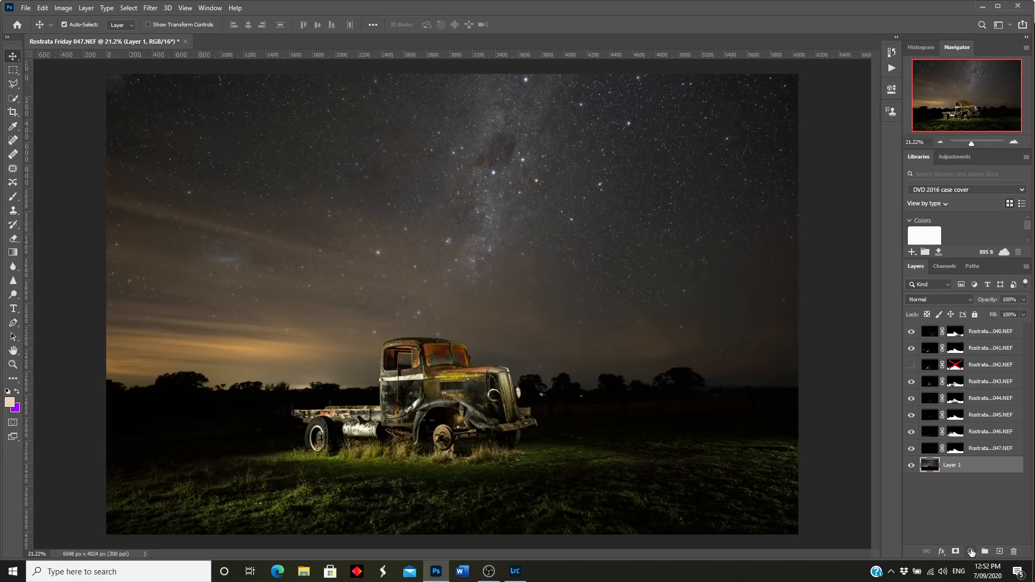
pyautogui.click(971, 552)
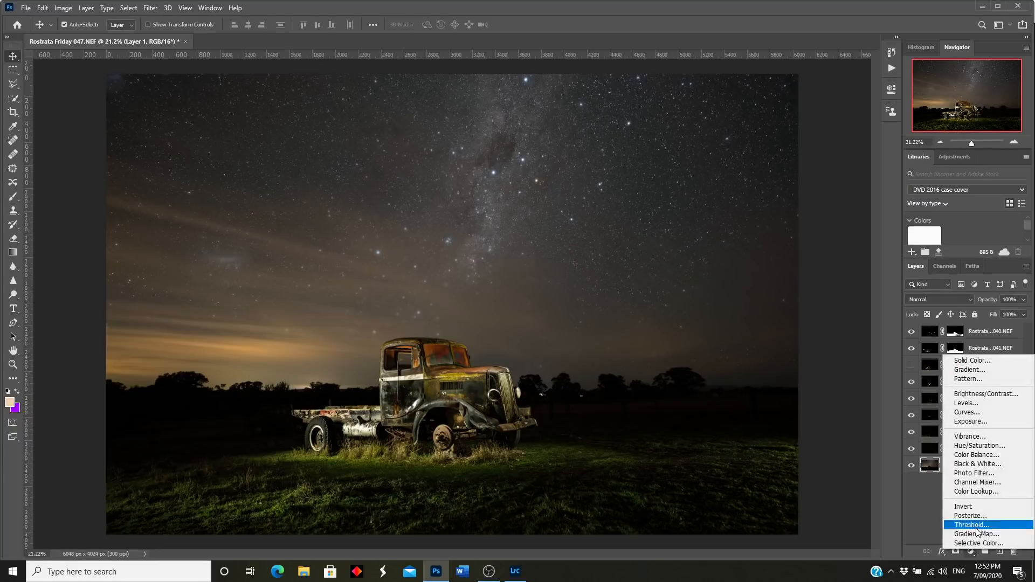
# Step: Add a Curves layer with a lifted midtone point and a lowered shadow point for extra contrast
pyautogui.click(976, 412)
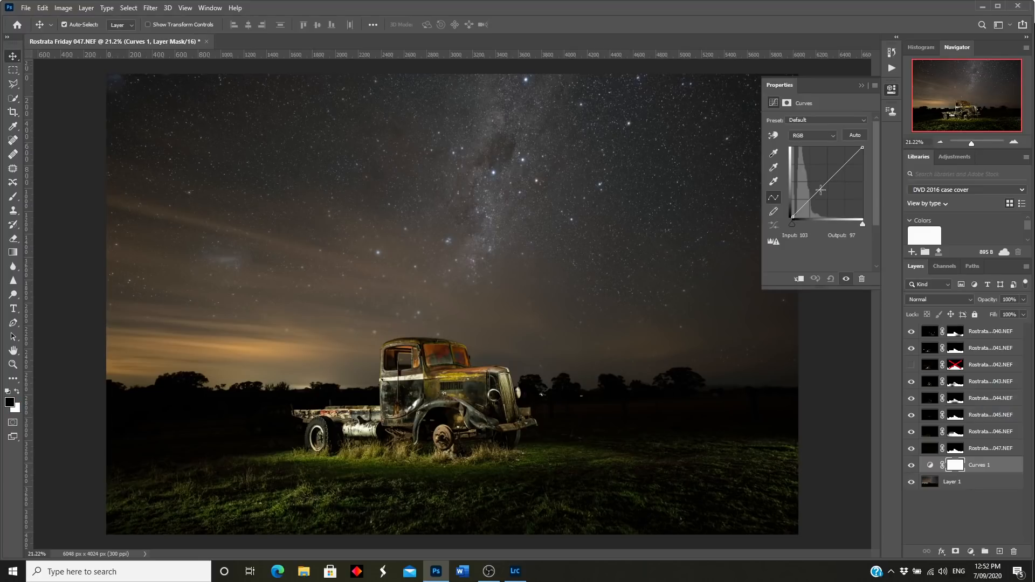
pyautogui.click(820, 186)
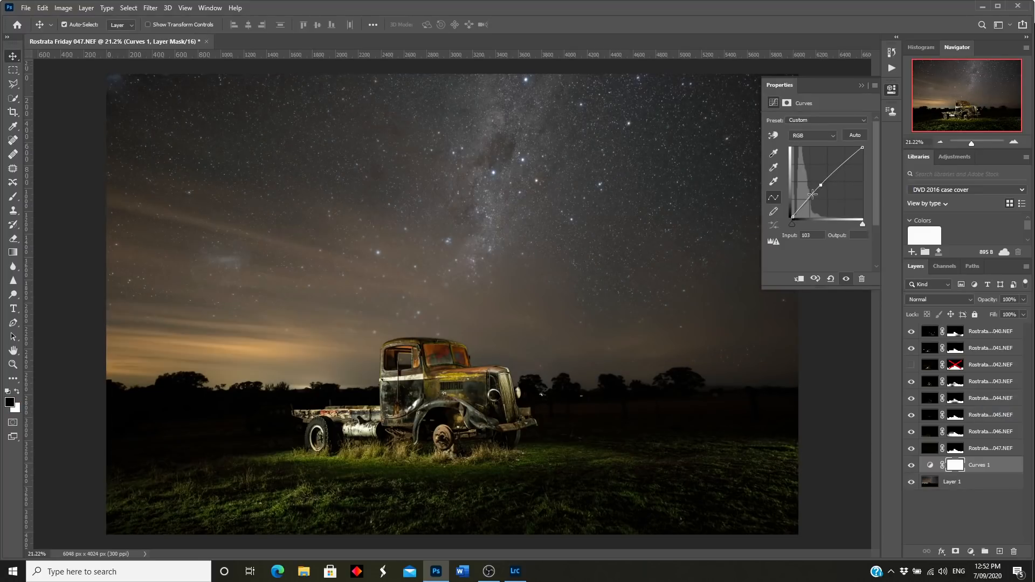
pyautogui.click(809, 200)
pyautogui.moveTo(810, 199); pyautogui.dragTo(811, 202)
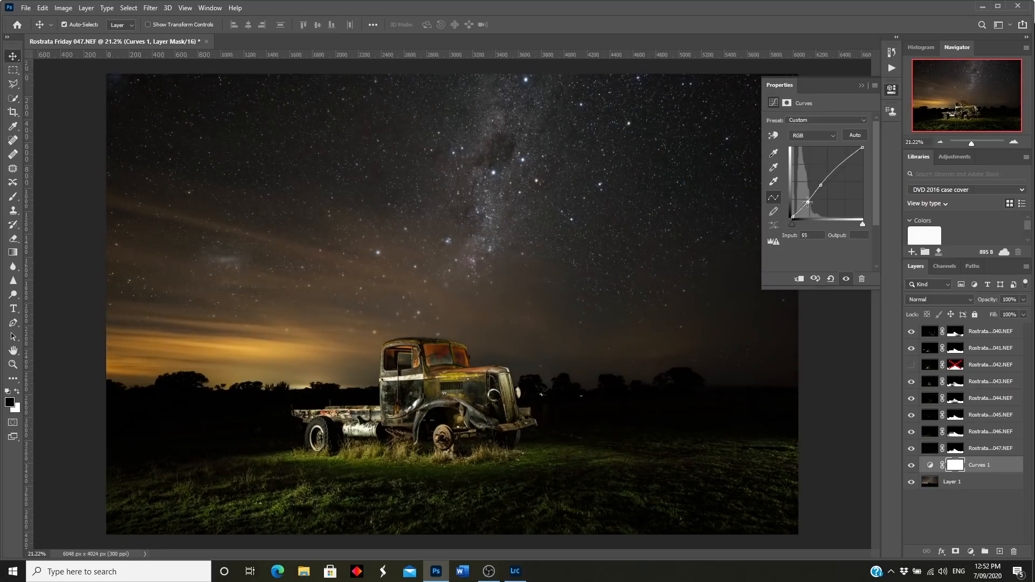
pyautogui.click(911, 466)
# Step: Compare the sky with Curves 1 off and on, then hide Rostrata frames 040–047
pyautogui.click(911, 466)
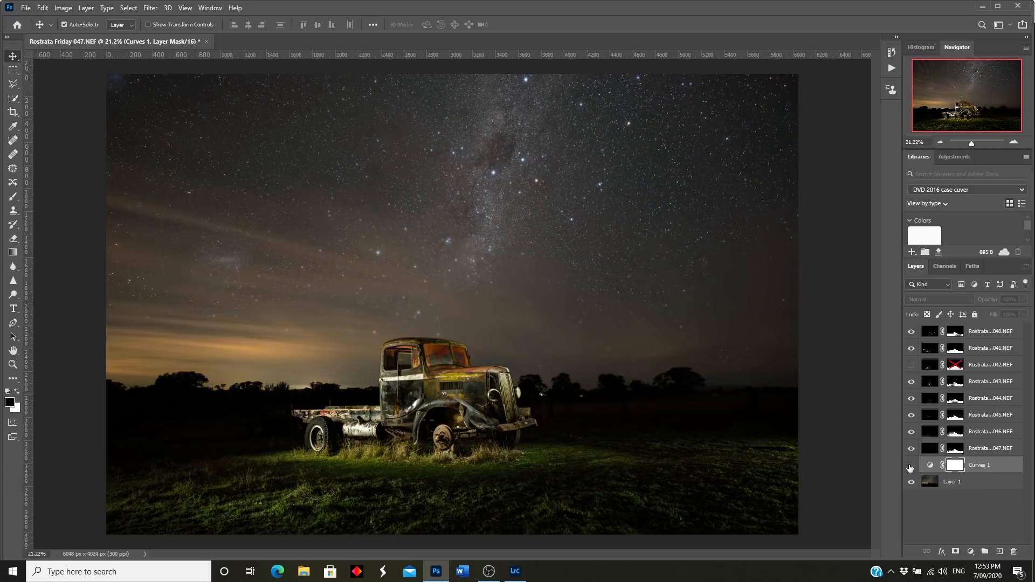
pyautogui.click(910, 466)
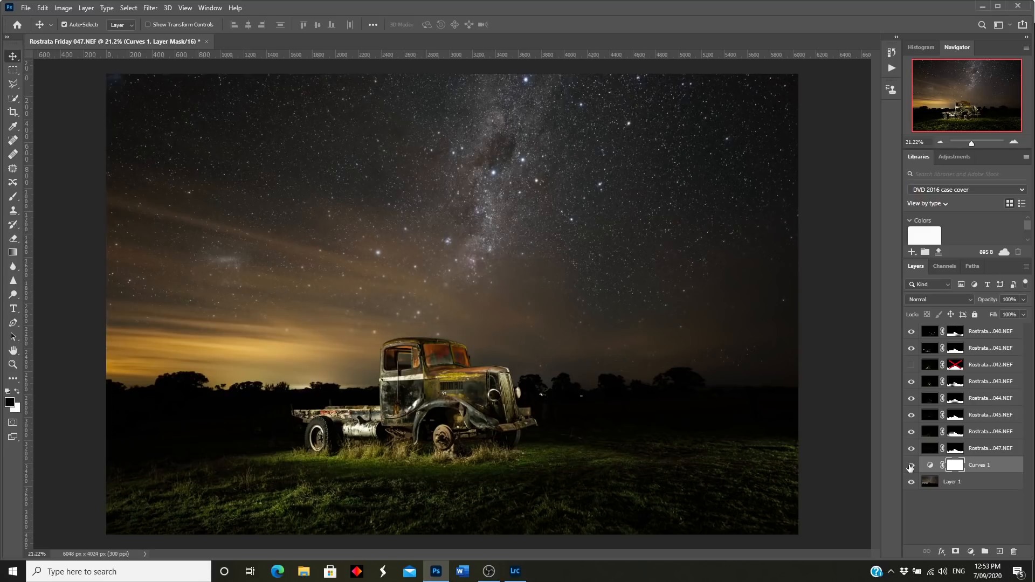
pyautogui.click(910, 467)
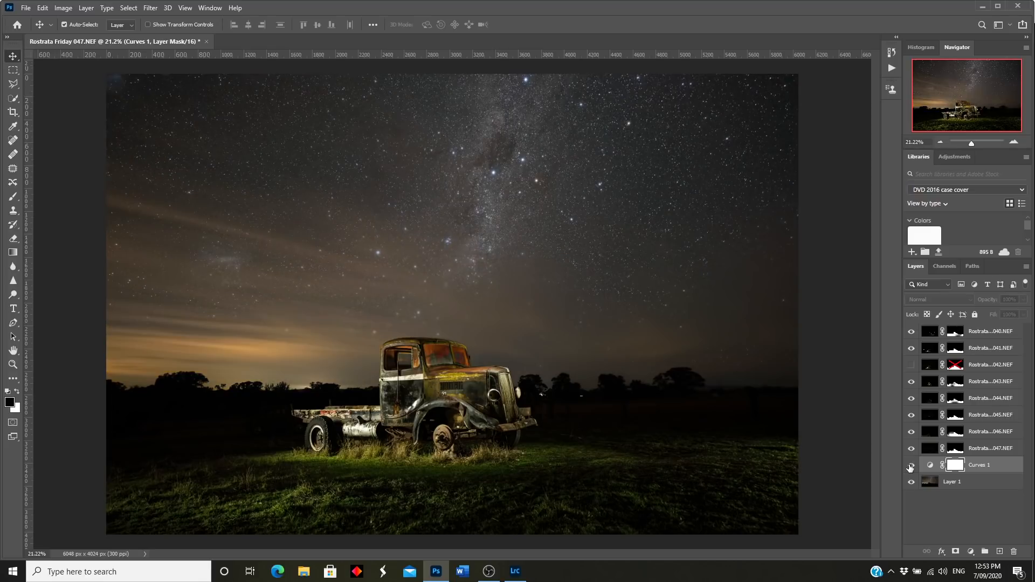
pyautogui.click(911, 466)
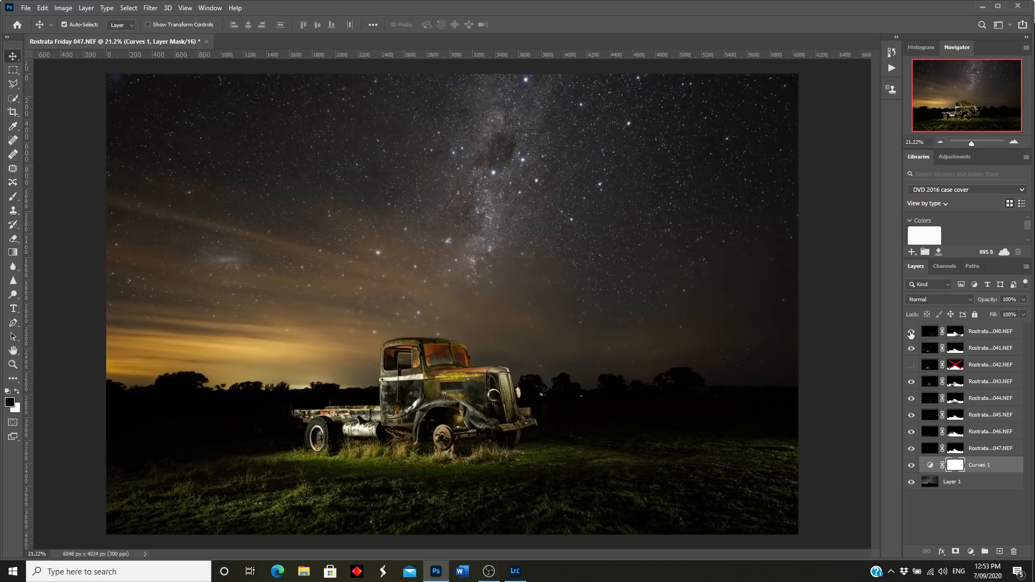
pyautogui.moveTo(912, 333); pyautogui.dragTo(910, 440)
pyautogui.click(911, 449)
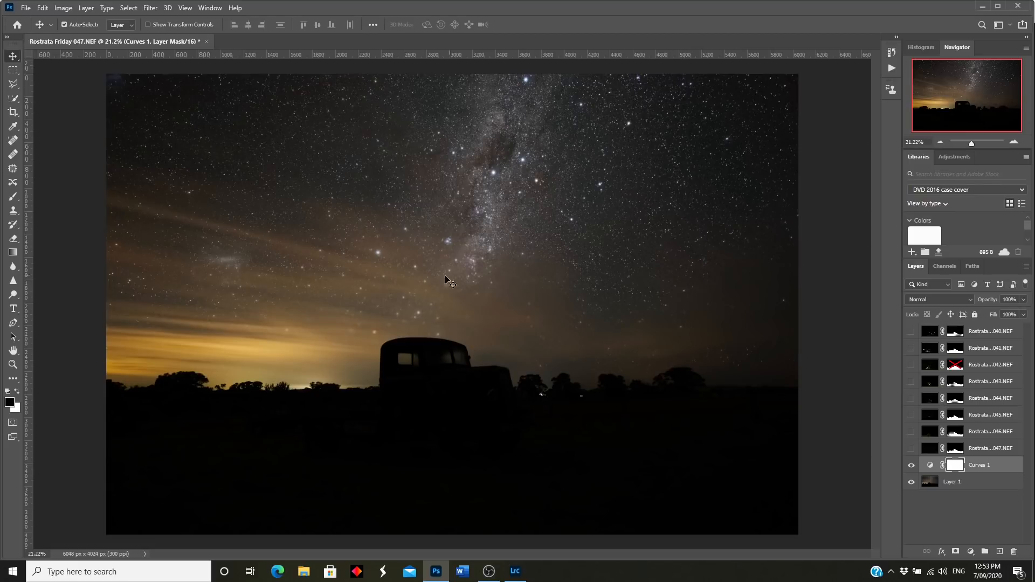
# Step: Duplicate the base Layer 1 to create Layer 1 copy
pyautogui.click(930, 482)
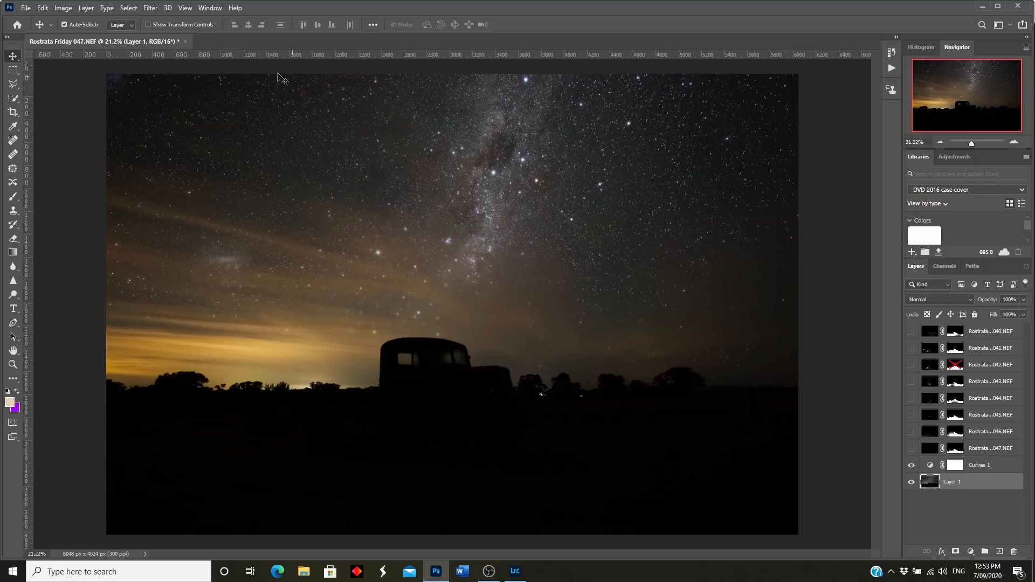
pyautogui.click(87, 8)
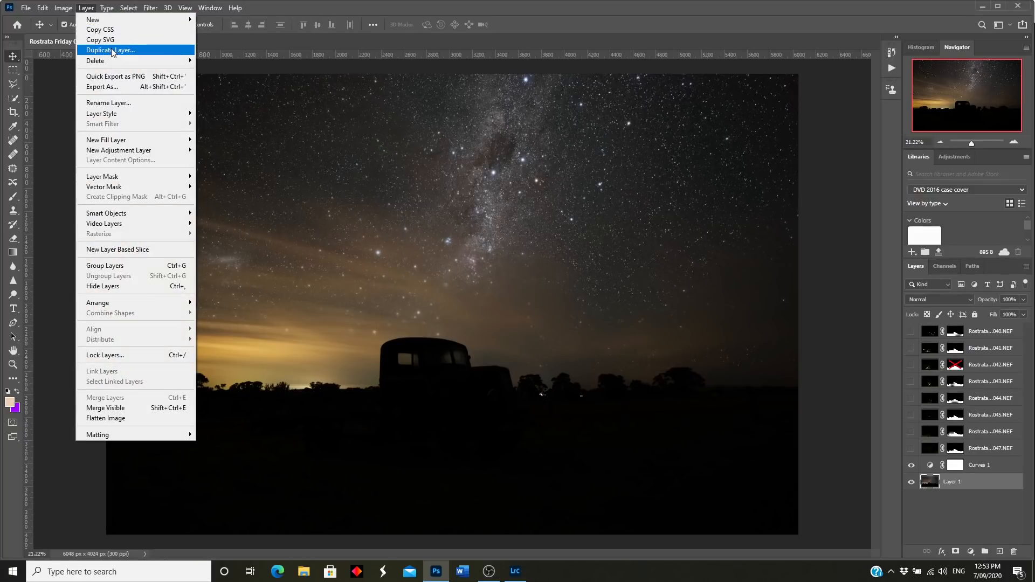
pyautogui.click(113, 54)
pyautogui.click(729, 143)
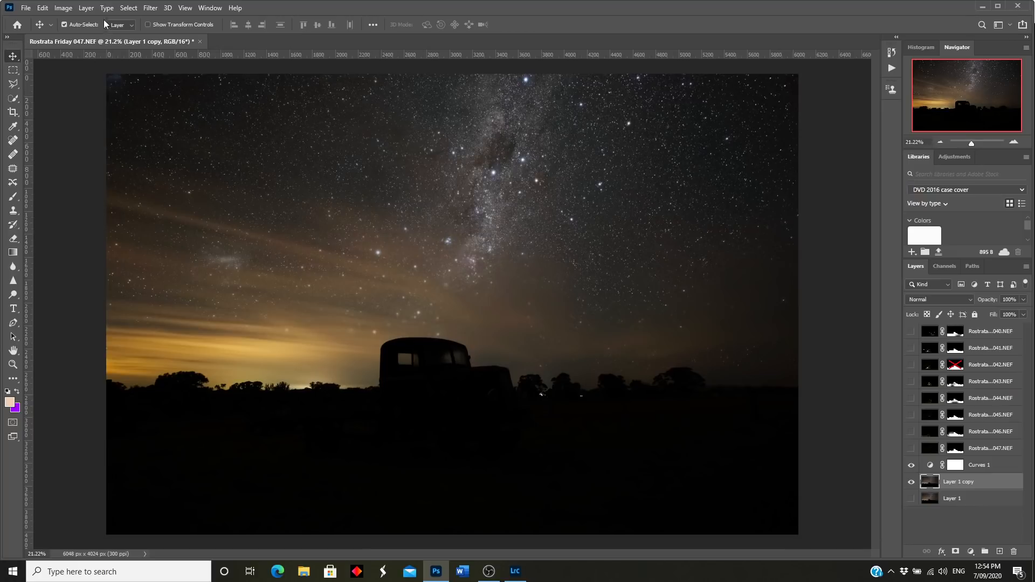
# Step: Merge the Curves 1 adjustment into Layer 1 copy with Merge Visible
pyautogui.click(86, 8)
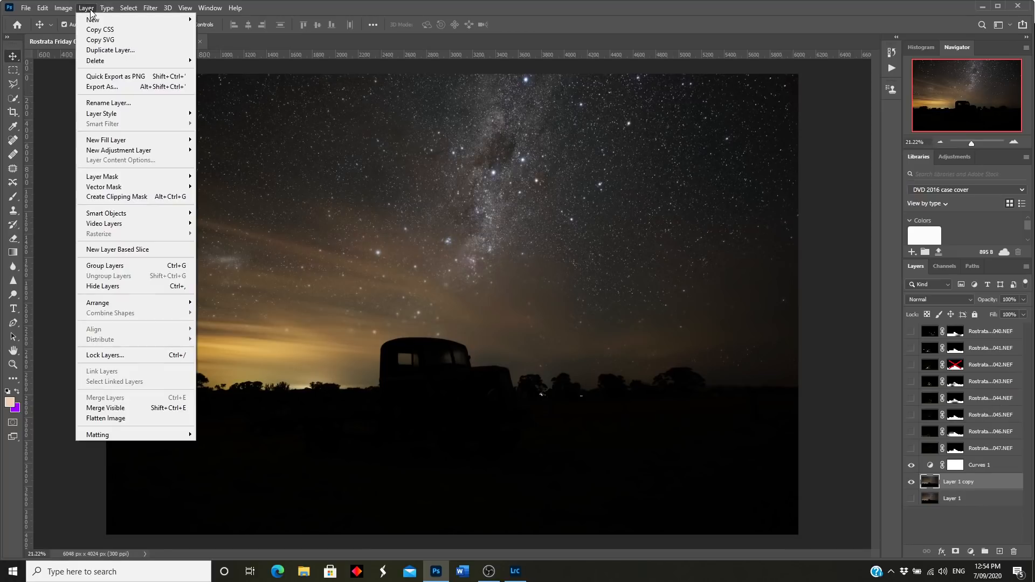
pyautogui.click(114, 409)
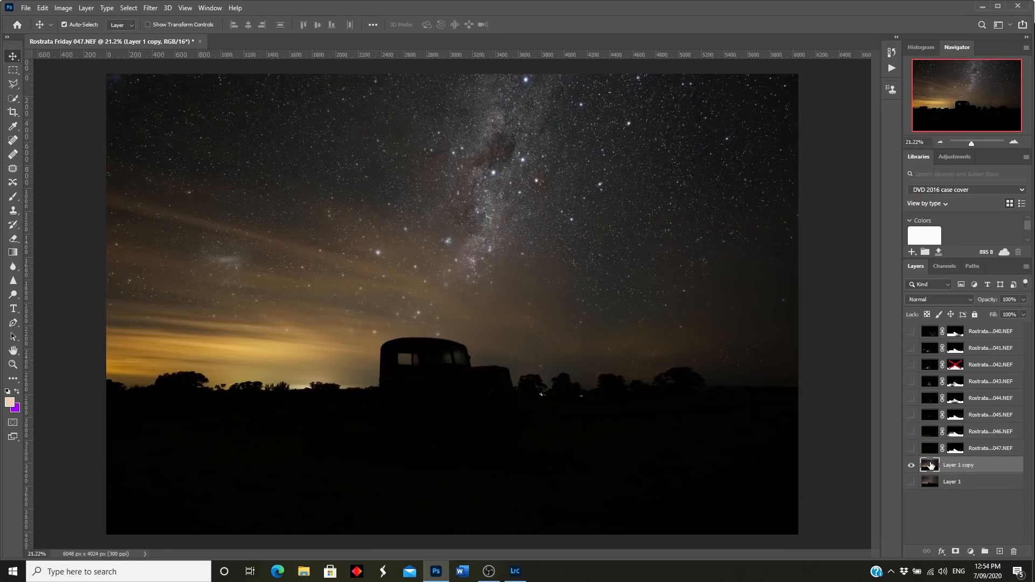
pyautogui.click(130, 8)
# Step: Select the sky's highlights with Color Range at fuzziness 68% and range 83
pyautogui.click(147, 113)
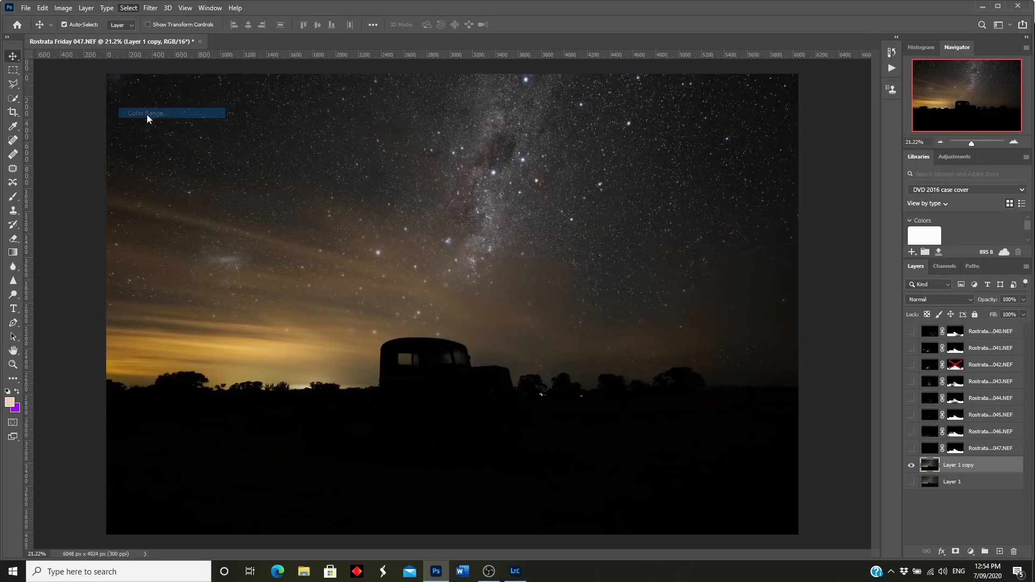
pyautogui.click(502, 119)
pyautogui.click(461, 225)
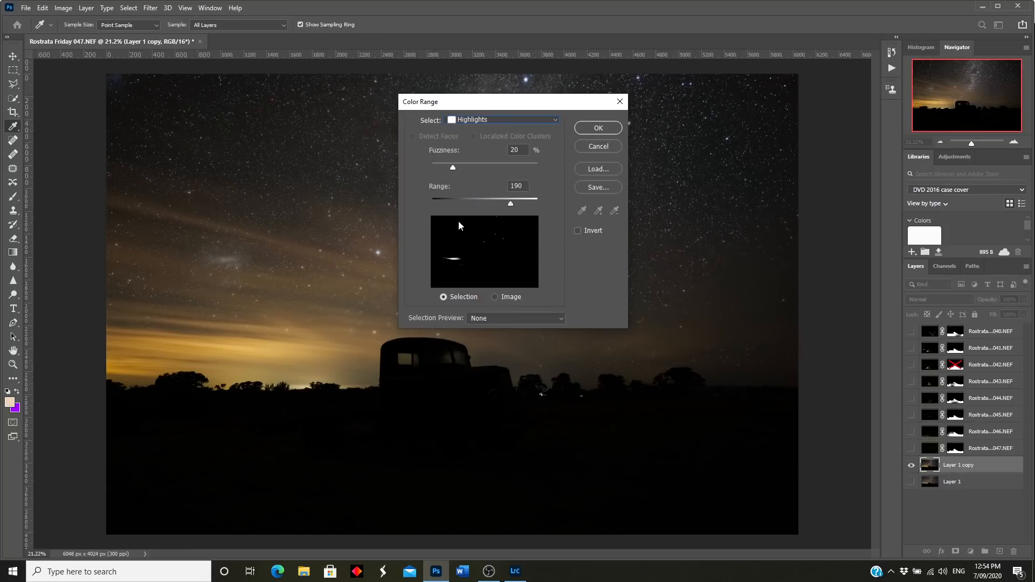
pyautogui.moveTo(451, 168); pyautogui.dragTo(503, 166)
pyautogui.moveTo(510, 204); pyautogui.dragTo(467, 206)
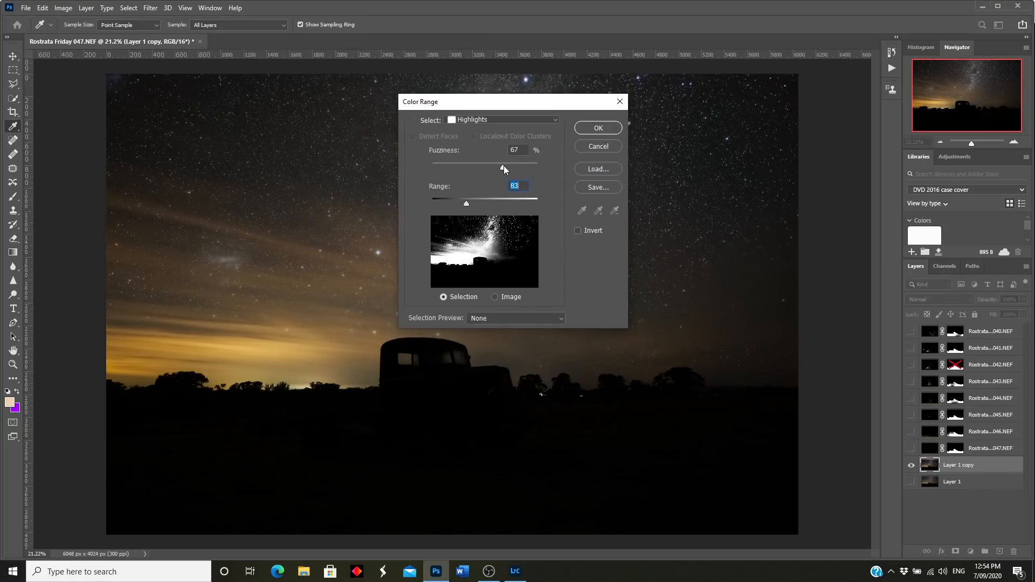
pyautogui.moveTo(503, 166); pyautogui.dragTo(509, 166)
pyautogui.click(599, 128)
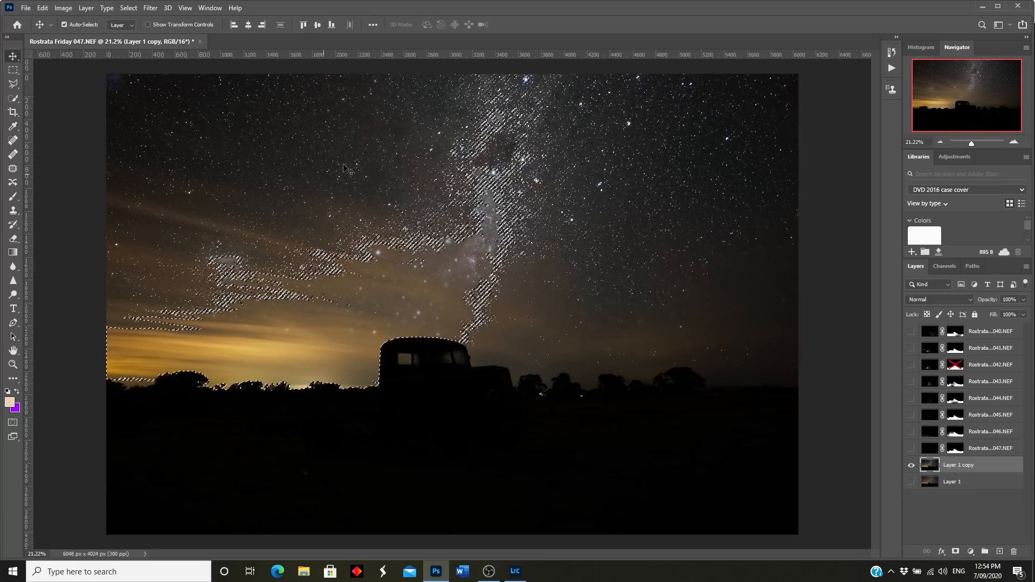
pyautogui.click(128, 8)
# Step: Expand the star selection by 2 pixels
pyautogui.moveTo(164, 161)
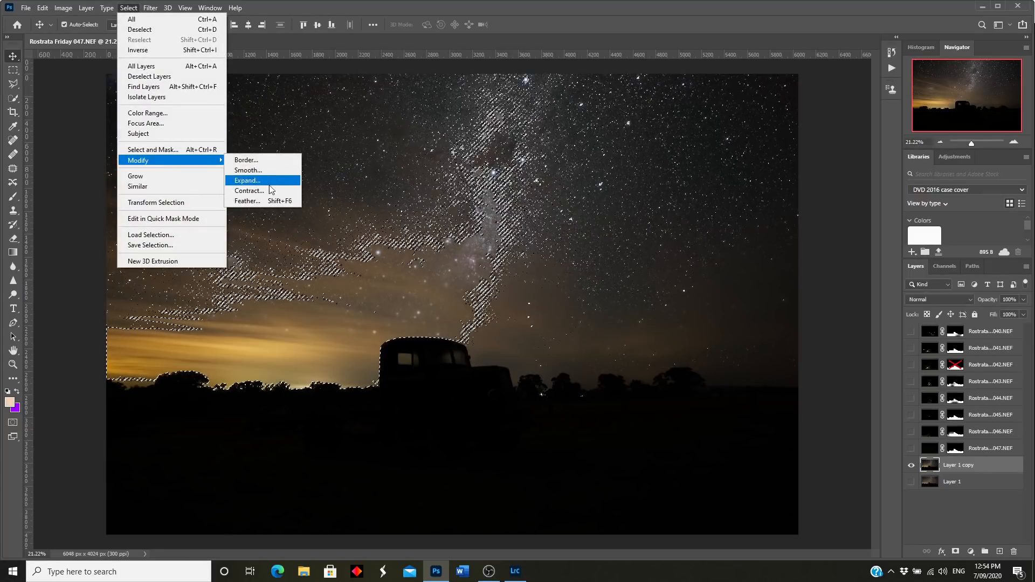
pyautogui.click(254, 182)
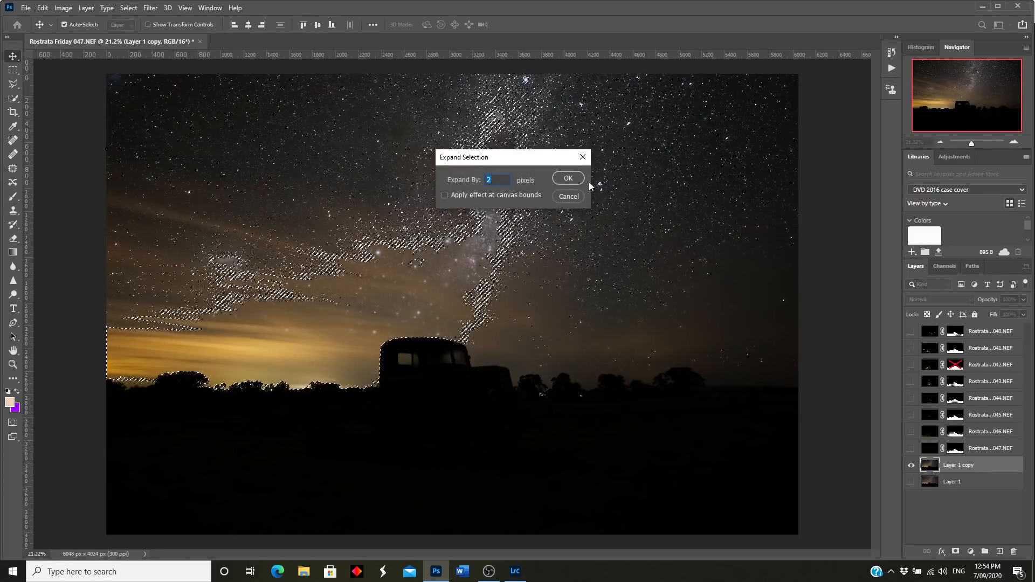
pyautogui.click(569, 178)
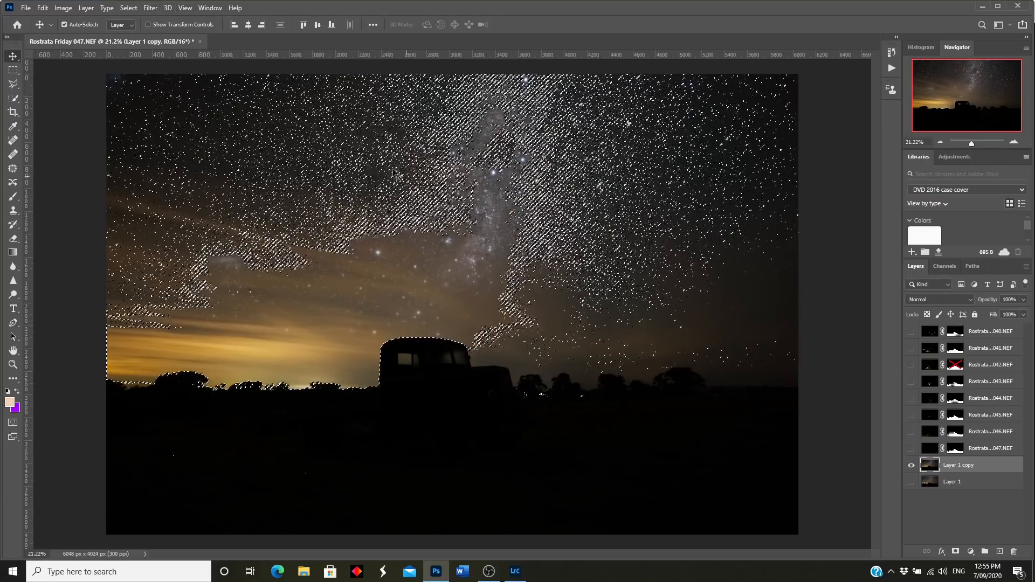
# Step: Feather the selection edges with a 1-pixel radius
pyautogui.click(128, 7)
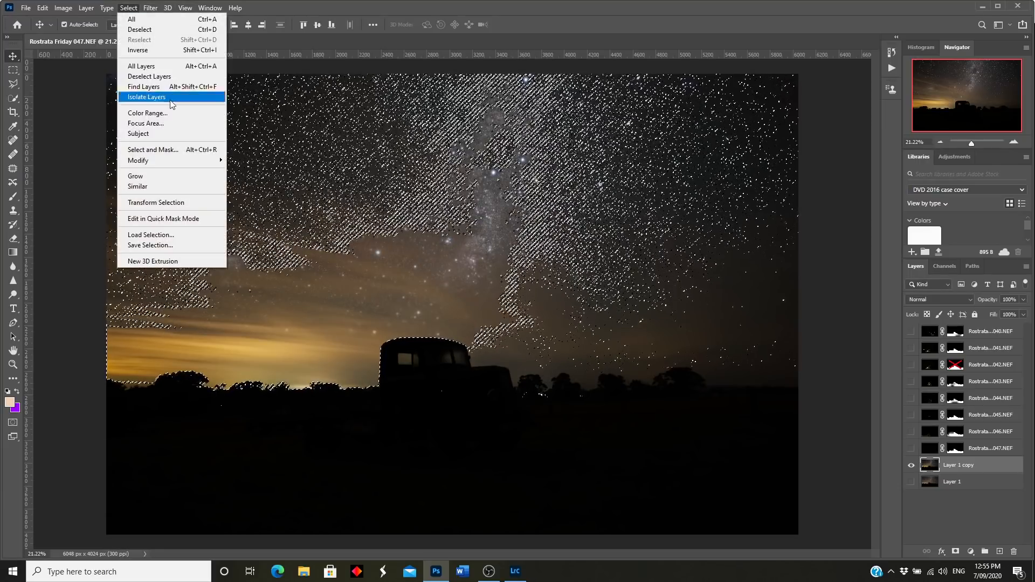
pyautogui.moveTo(169, 161)
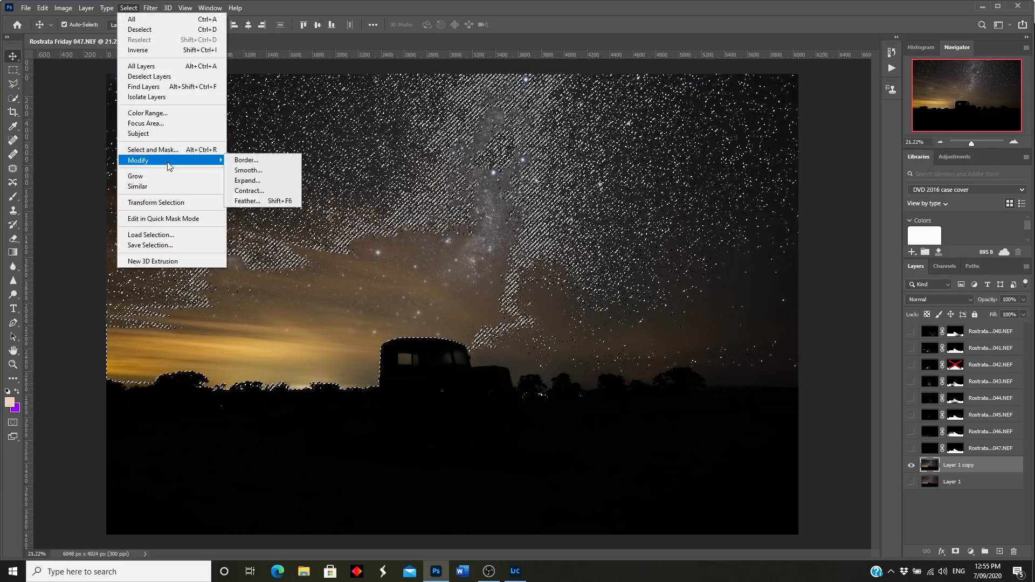
pyautogui.click(249, 201)
pyautogui.click(570, 178)
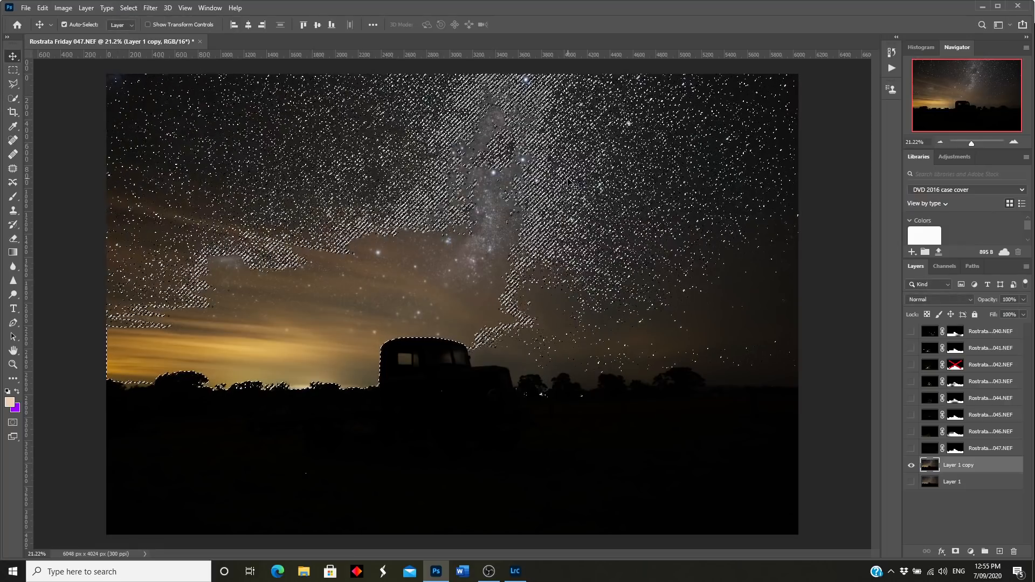
pyautogui.click(150, 8)
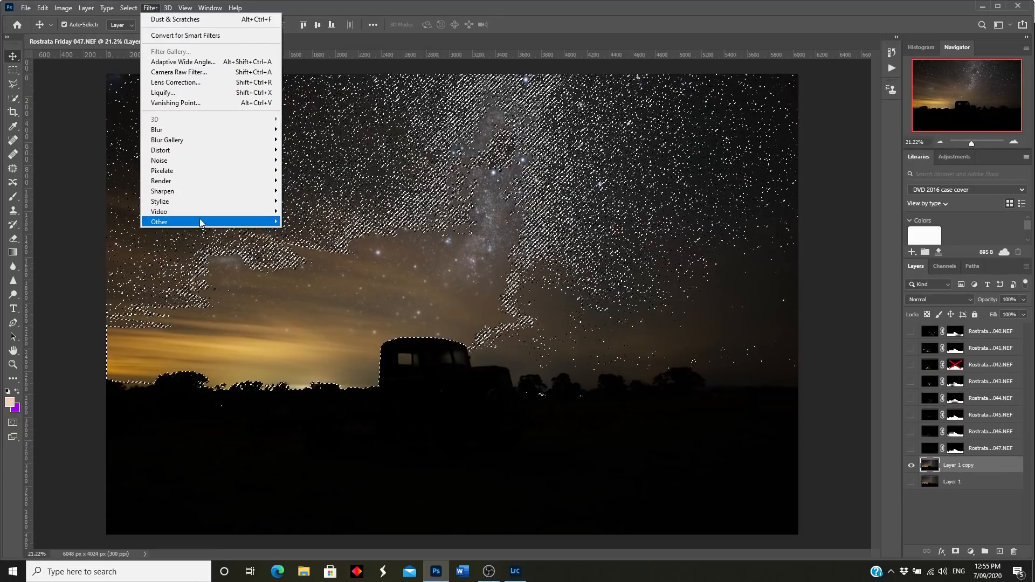
# Step: Shrink the selected stars with a 0.3-pixel Minimum filter, preserving roundness
pyautogui.moveTo(198, 222)
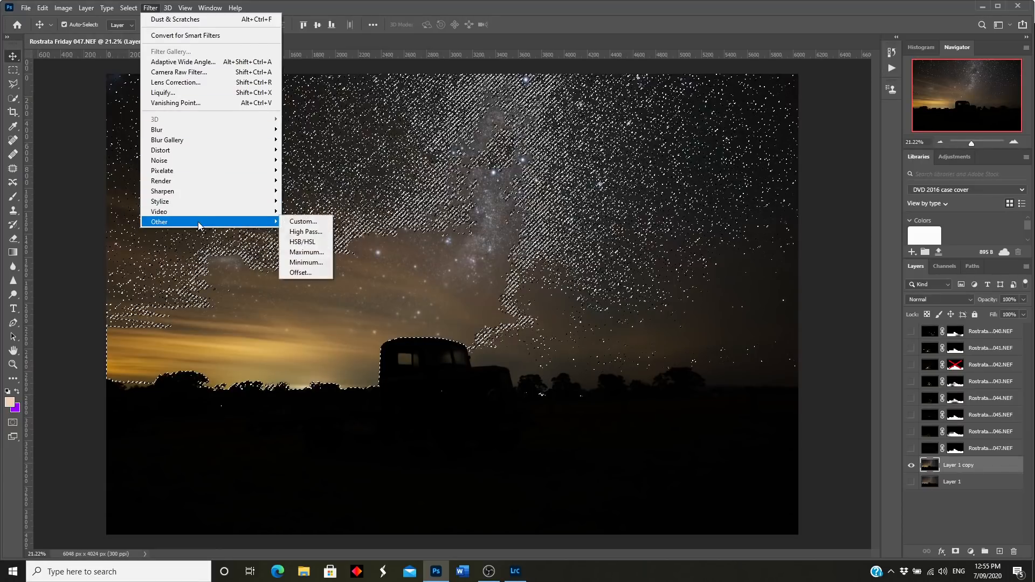
pyautogui.click(317, 264)
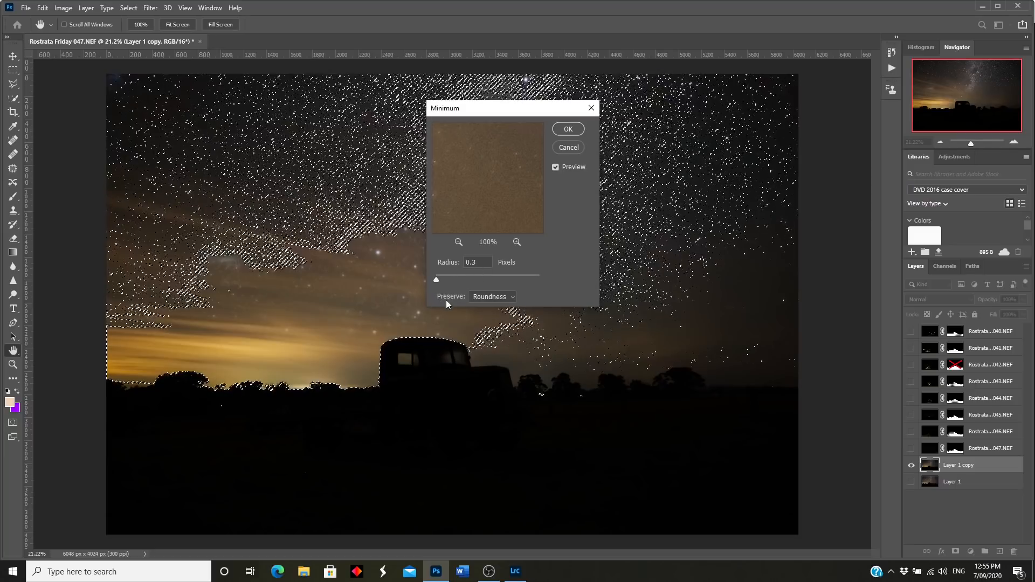
pyautogui.click(509, 298)
pyautogui.click(568, 129)
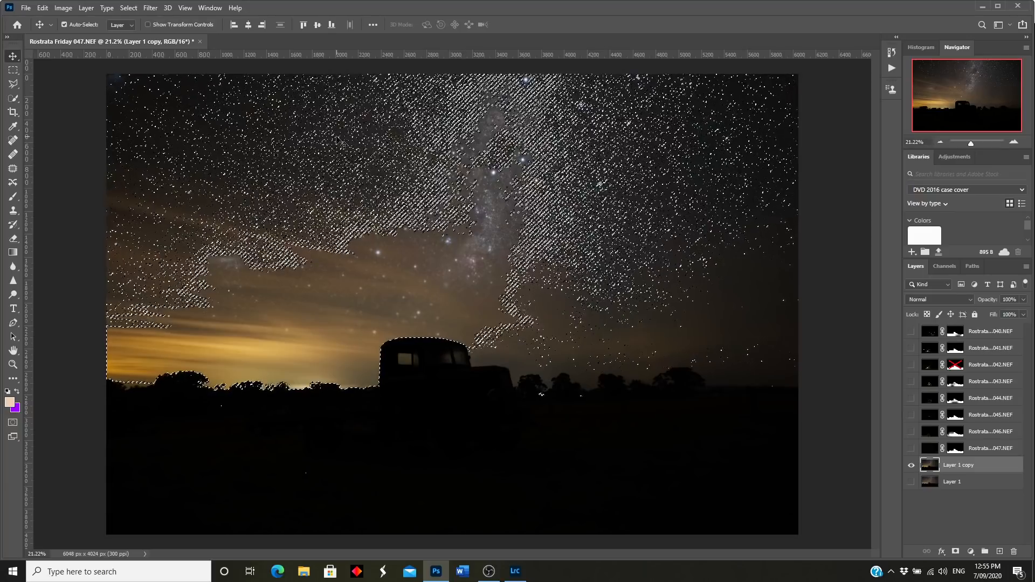
pyautogui.click(128, 8)
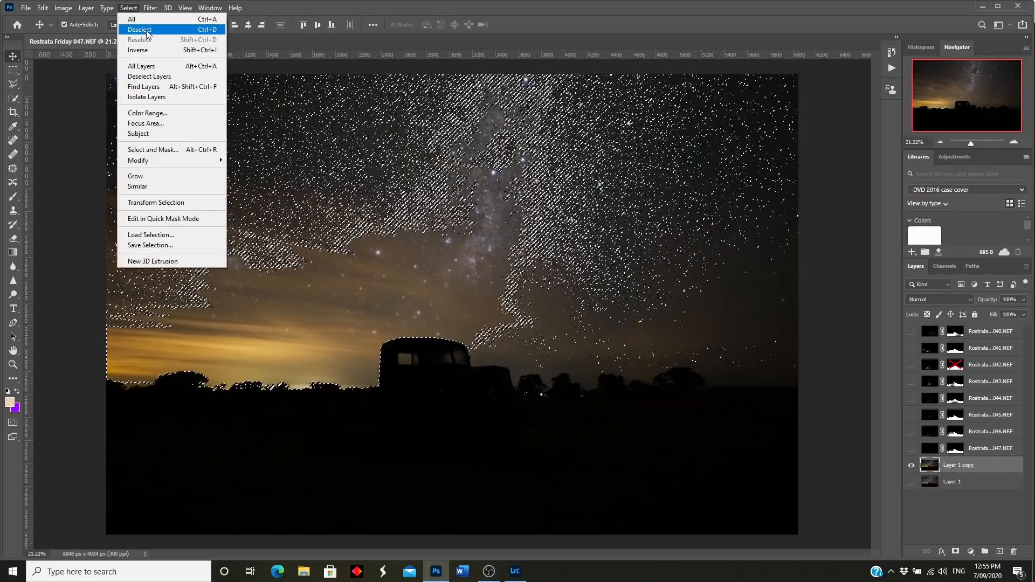
# Step: Deselect, compare Layer 1 copy off and on, then hide the original Layer 1
pyautogui.click(139, 30)
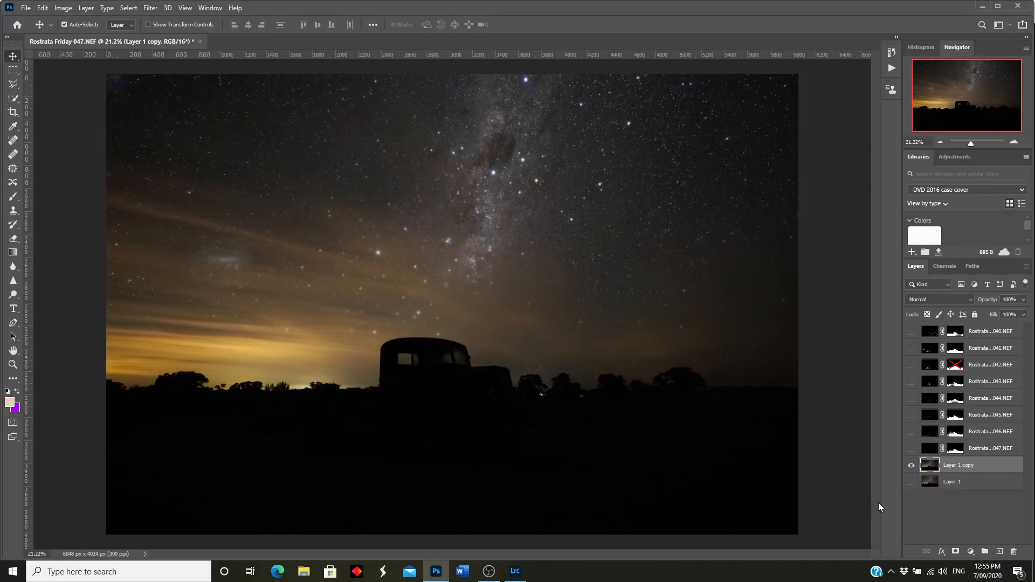
pyautogui.click(911, 465)
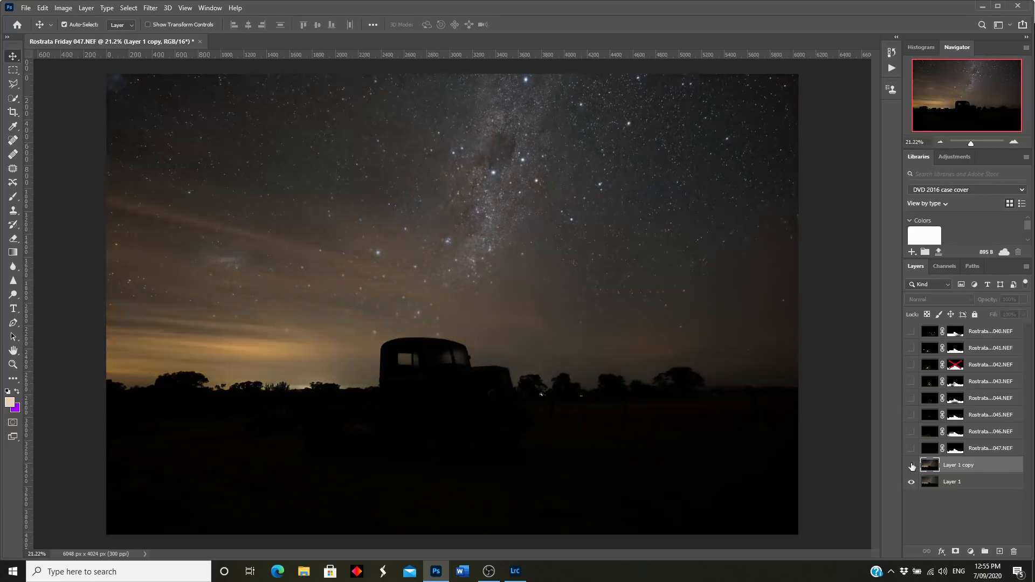
pyautogui.click(911, 466)
pyautogui.click(911, 465)
pyautogui.click(911, 466)
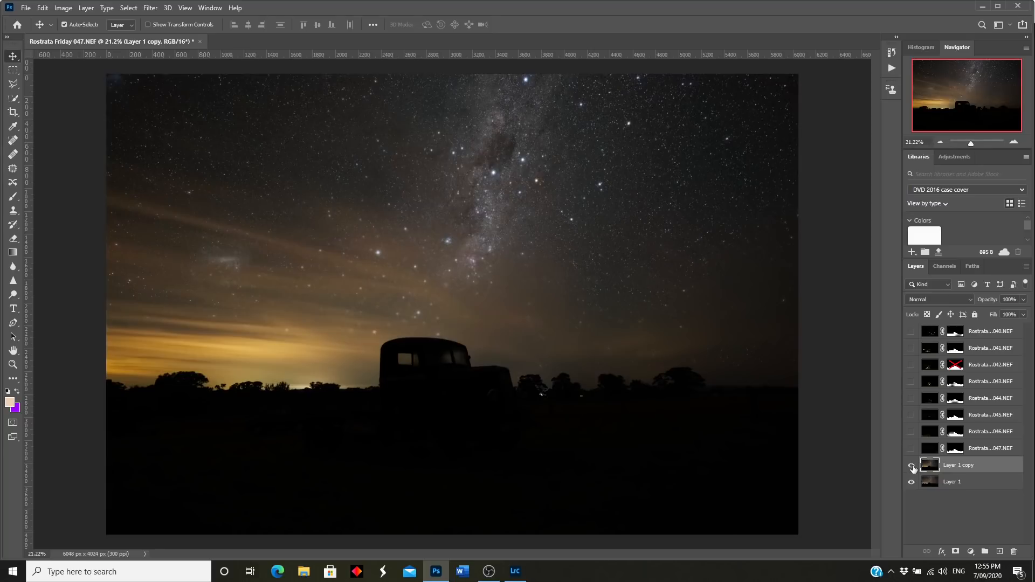
pyautogui.click(912, 482)
# Step: Add a Curves adjustment layer with a raised point to brighten the night sky
pyautogui.click(971, 550)
pyautogui.click(976, 413)
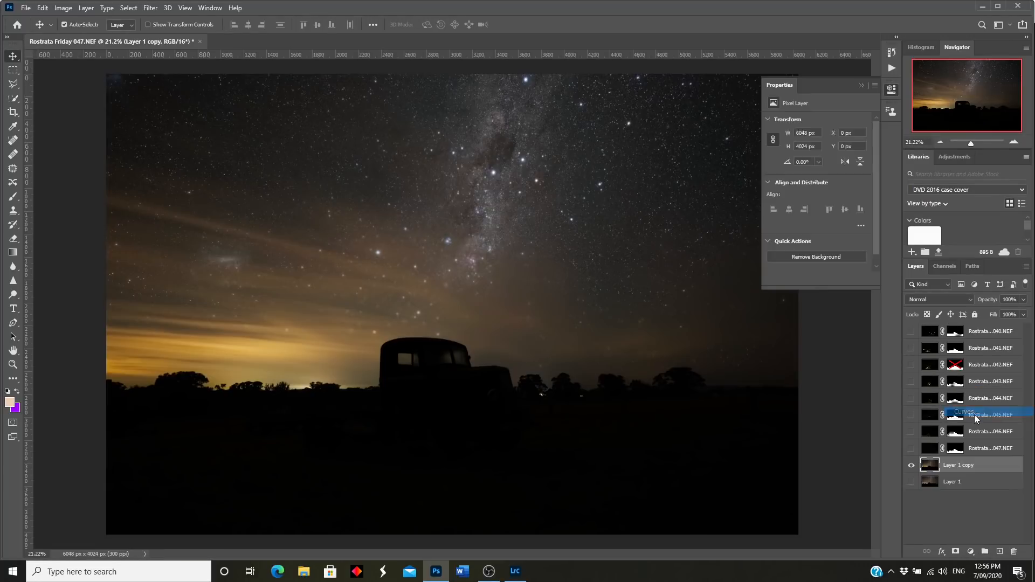
pyautogui.moveTo(812, 199); pyautogui.dragTo(819, 187)
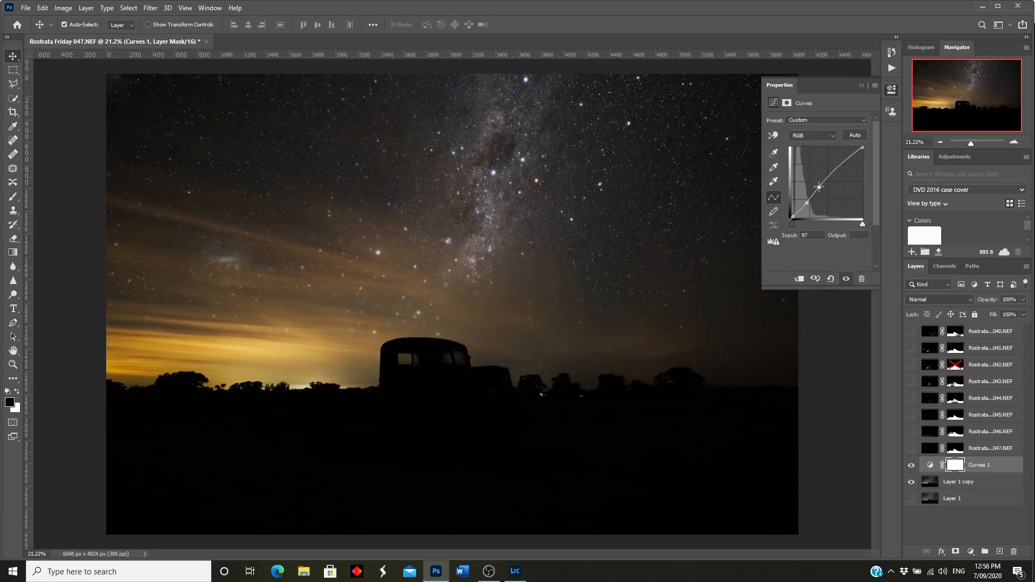
# Step: Show the Rostrata 040–047 truck layers except 042 and start flattening the image
pyautogui.click(892, 90)
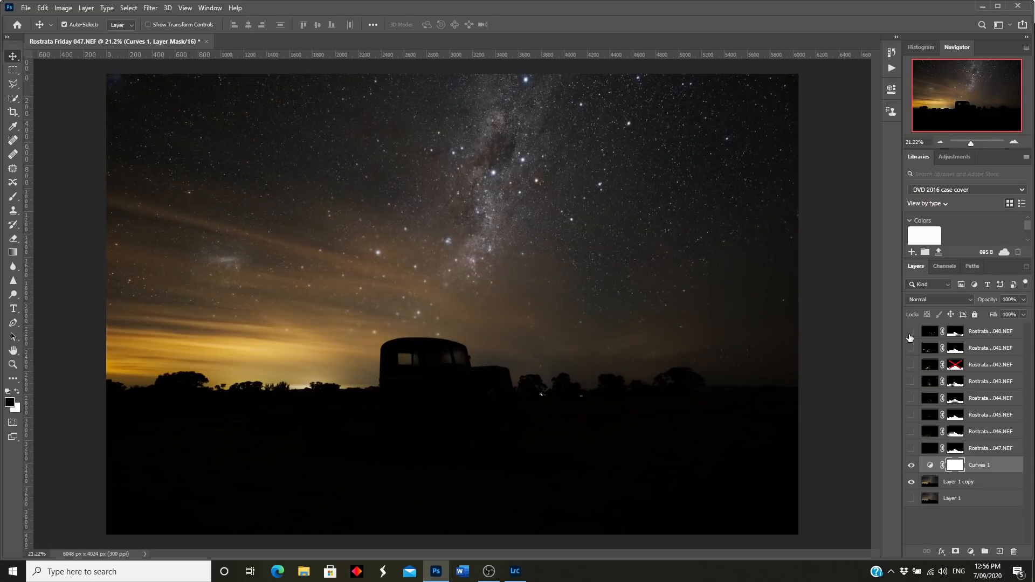
pyautogui.moveTo(911, 331); pyautogui.dragTo(911, 448)
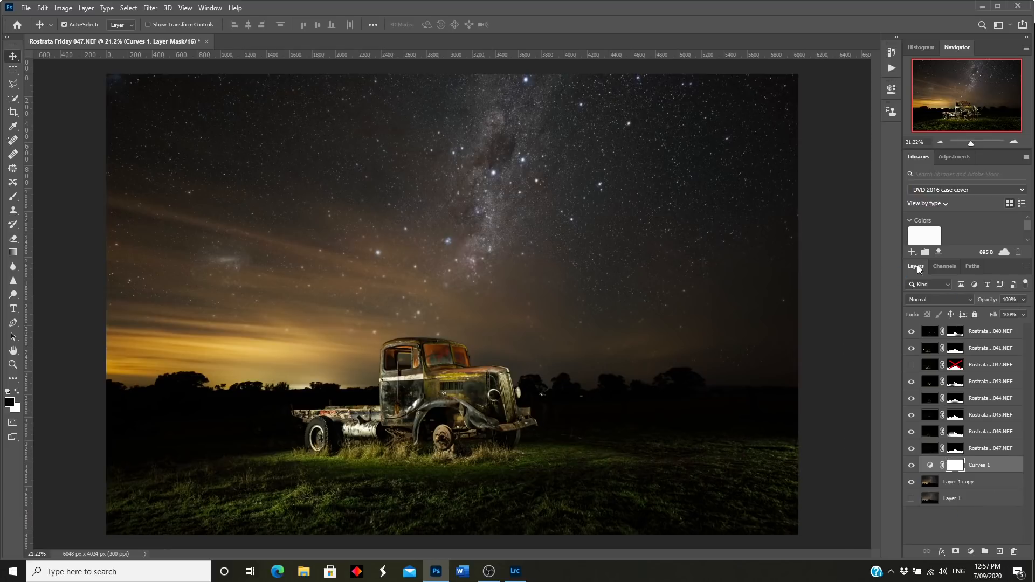
pyautogui.click(86, 8)
pyautogui.click(118, 419)
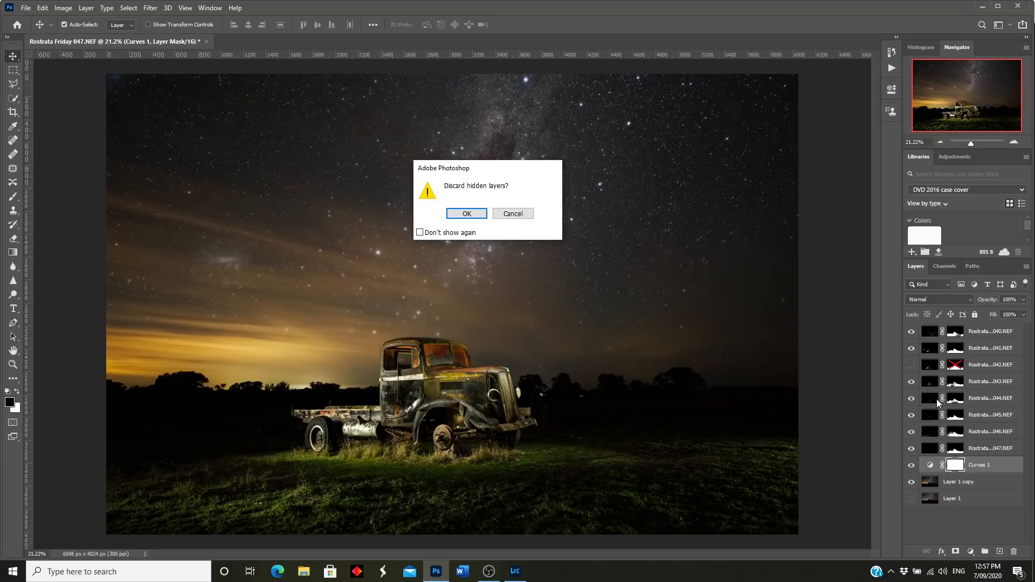
# Step: Discard hidden layers, then save and close as Rostrata Friday 040-Edit-2.tif for Lightroom
pyautogui.click(474, 215)
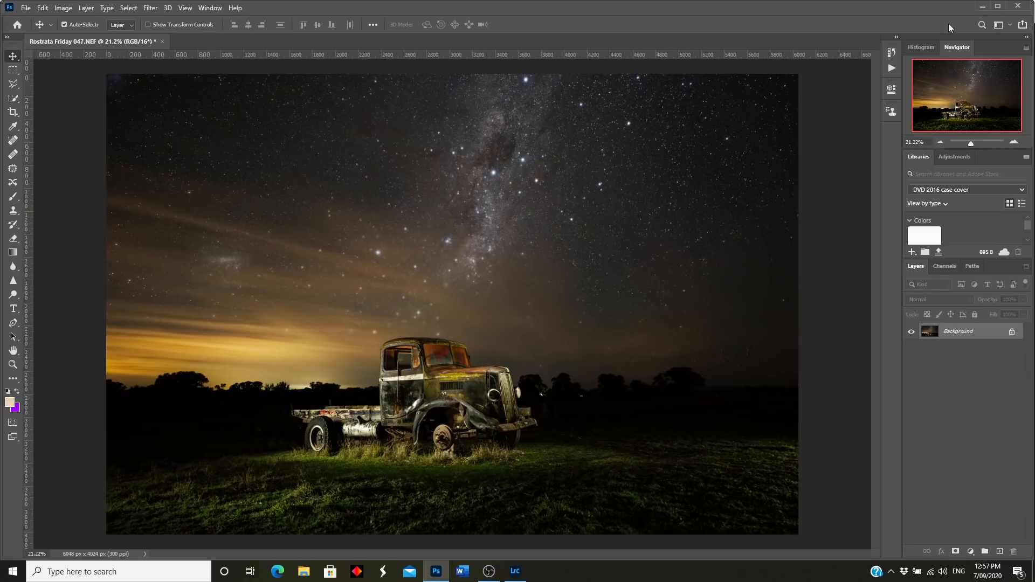
pyautogui.click(1016, 7)
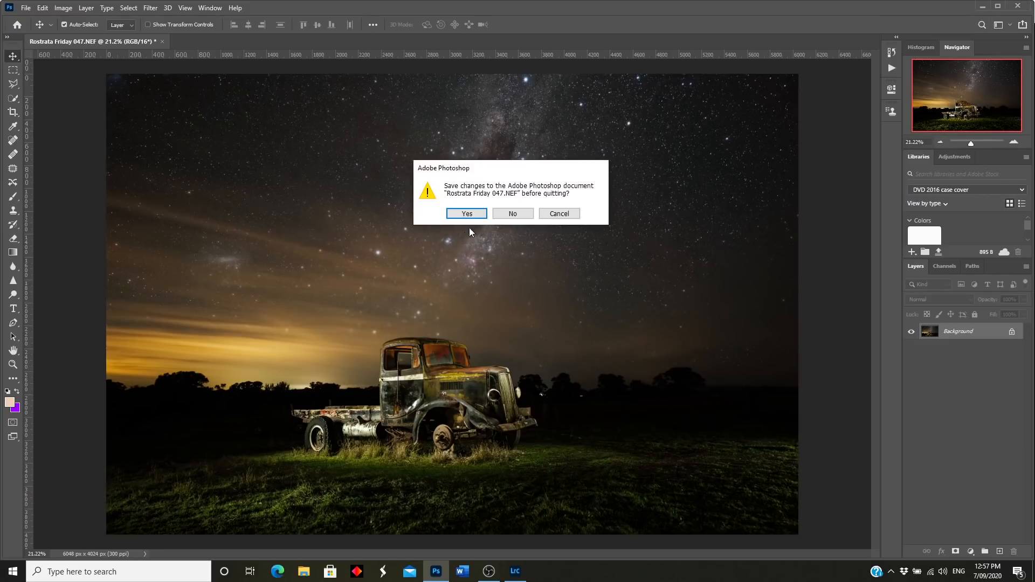
pyautogui.click(467, 214)
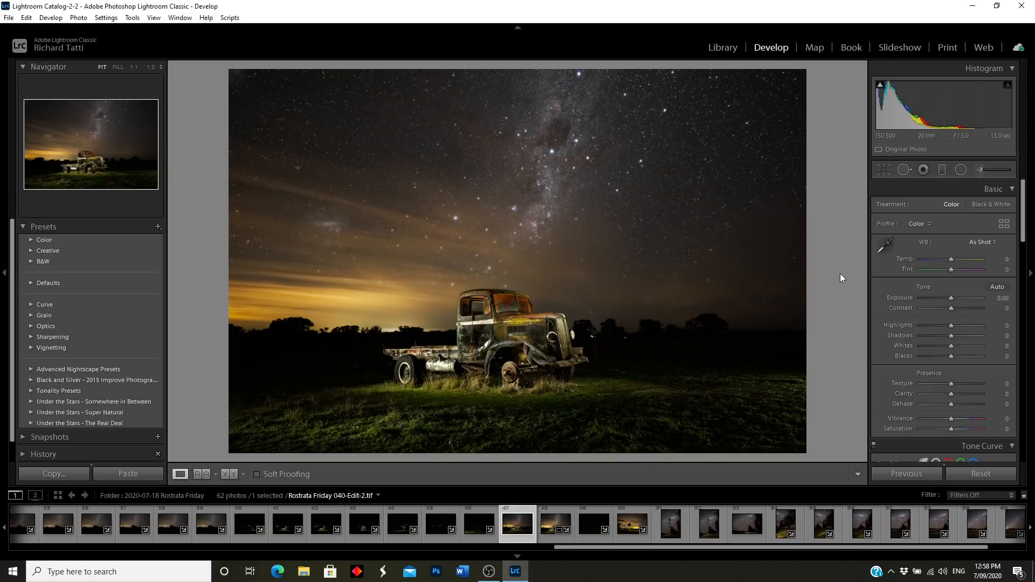
# Step: Preview the finished truck composite full screen in Lightroom with the F key
pyautogui.press('f')
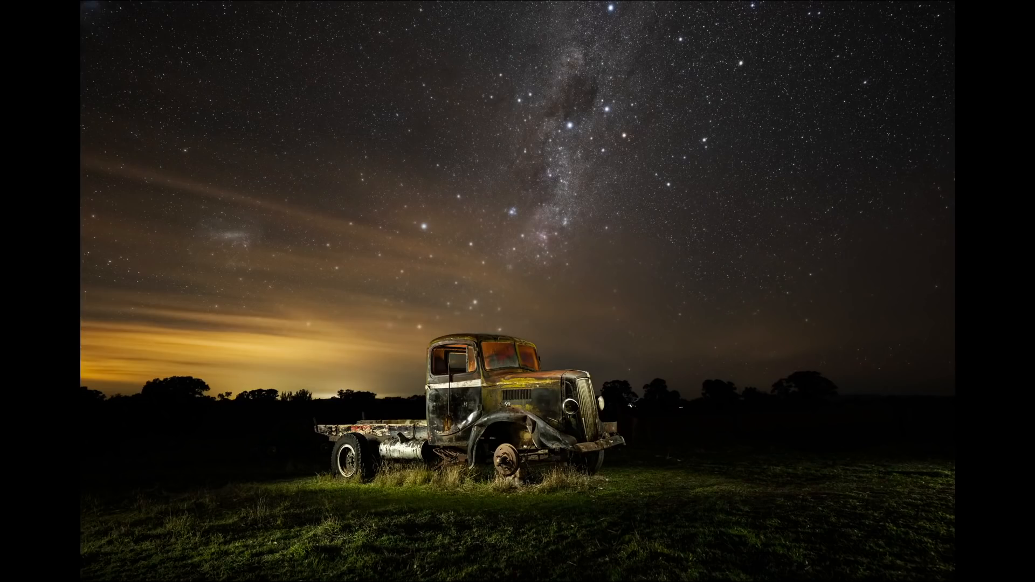